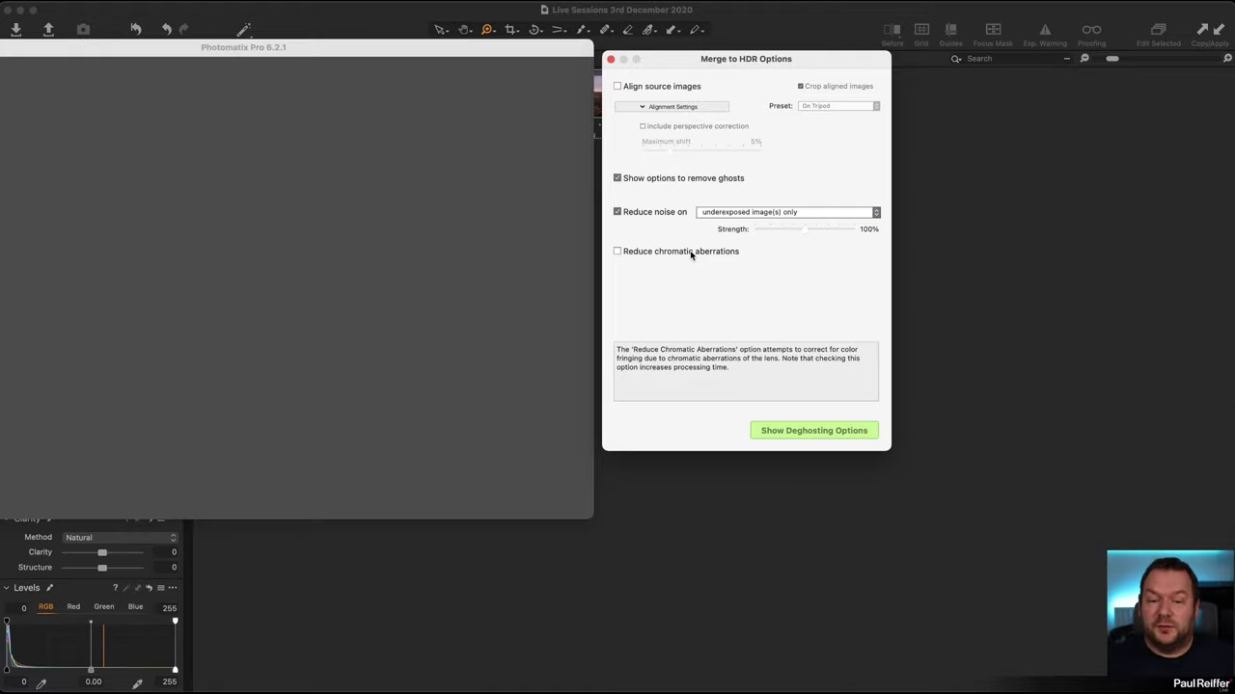
Step: Proceed from the HDR merge options to the deghosting options and bring that whole window into view
{"action": "left_click", "coordinate": [797, 432]}
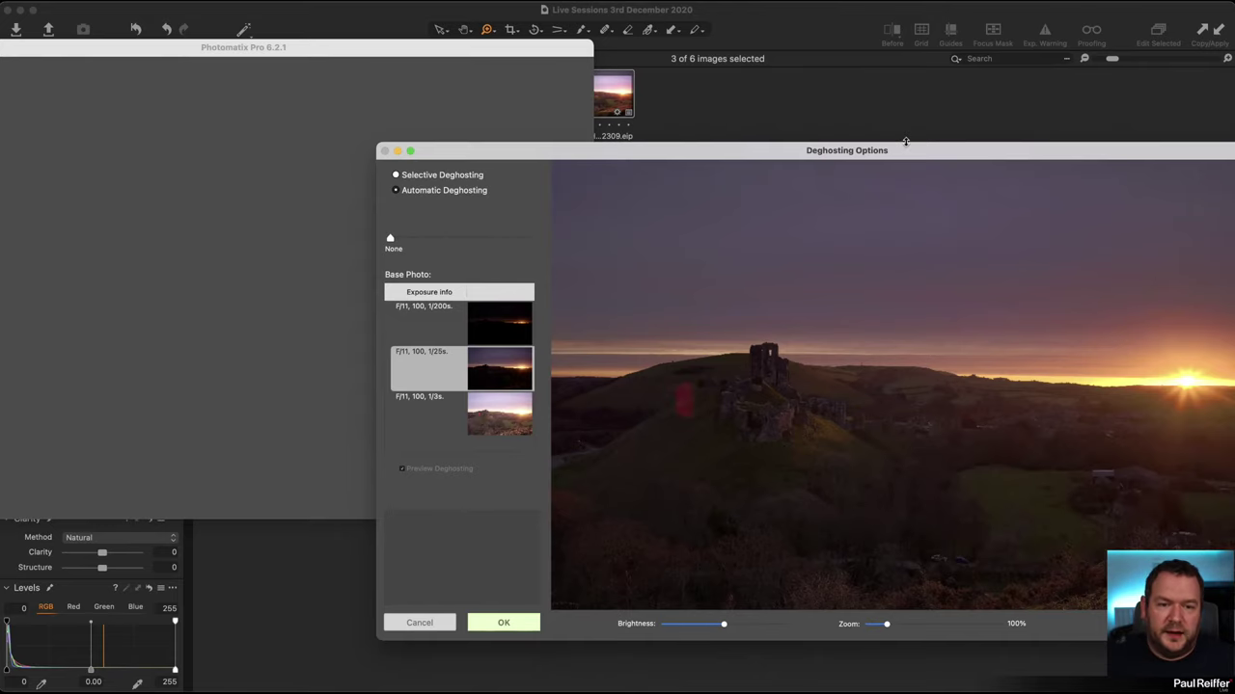
{"action": "left_click_drag", "start_coordinate": [907, 150], "coordinate": [718, 124]}
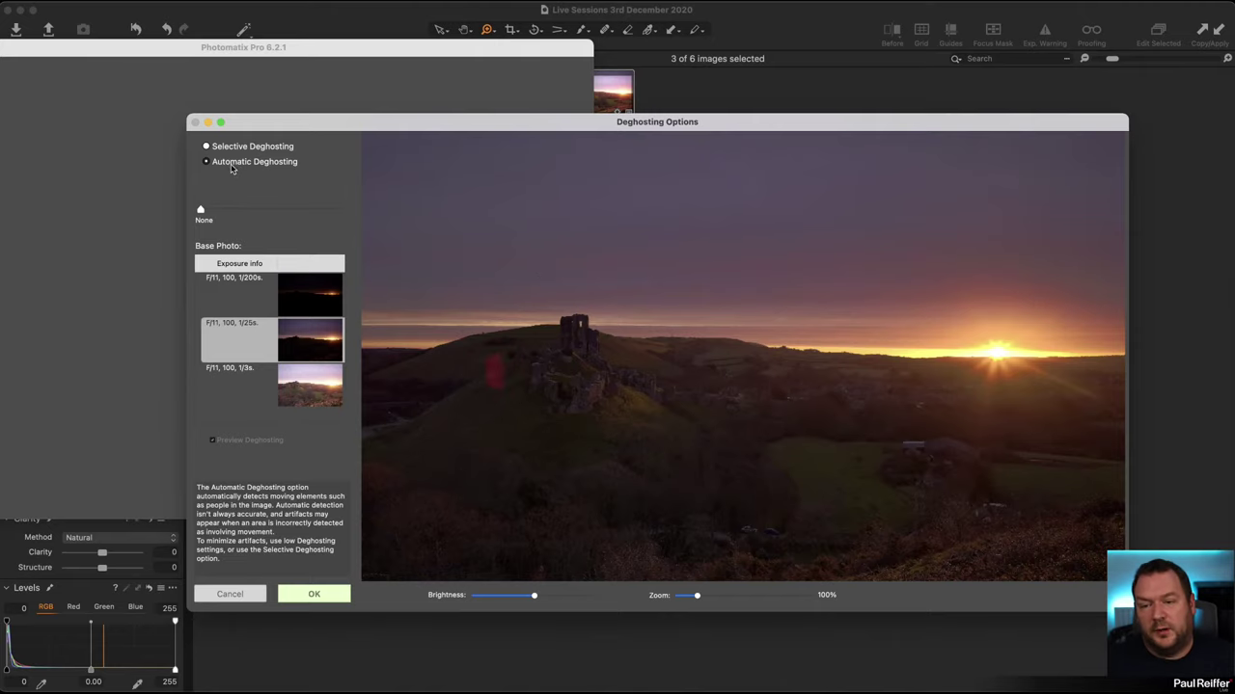
Step: Try Selective Deghosting by outlining a round region over the dark trees below the castle hill
{"action": "left_click", "coordinate": [207, 146]}
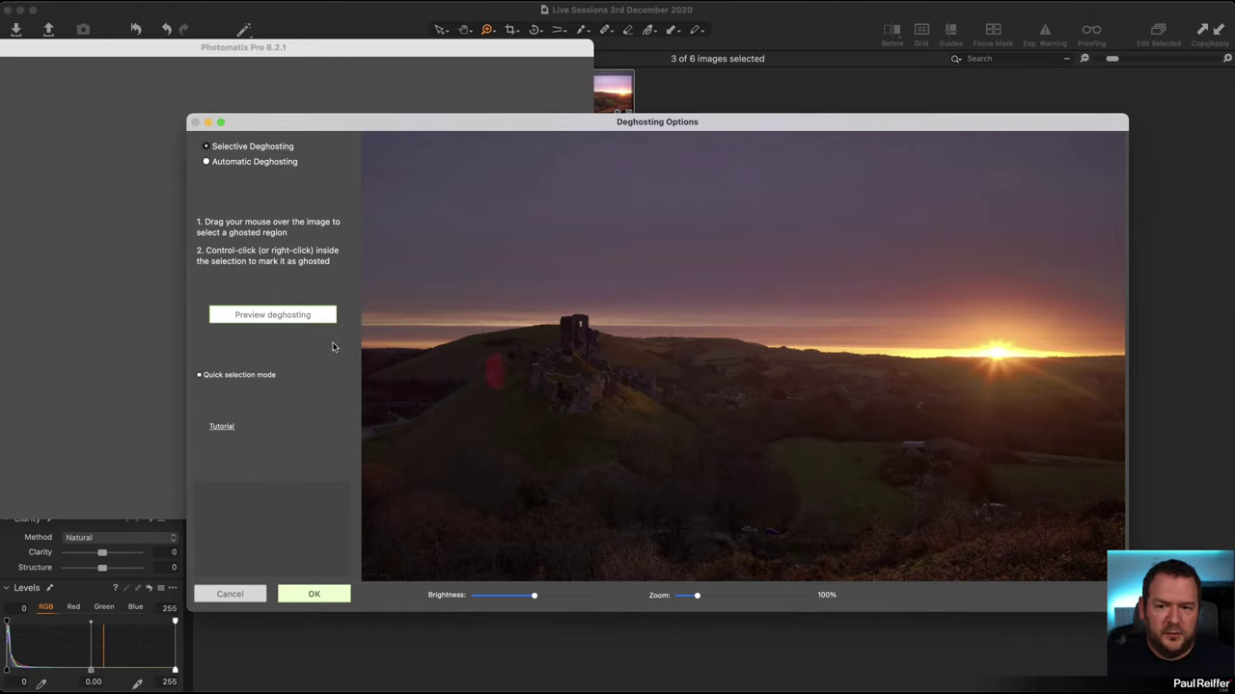
{"action": "mouse_move", "coordinate": [780, 482]}
{"action": "left_mouse_down"}
{"action": "mouse_move", "coordinate": [735, 413]}
{"action": "mouse_move", "coordinate": [741, 431]}
{"action": "mouse_move", "coordinate": [676, 508]}
{"action": "mouse_move", "coordinate": [801, 455]}
{"action": "mouse_move", "coordinate": [772, 424]}
{"action": "left_mouse_up"}
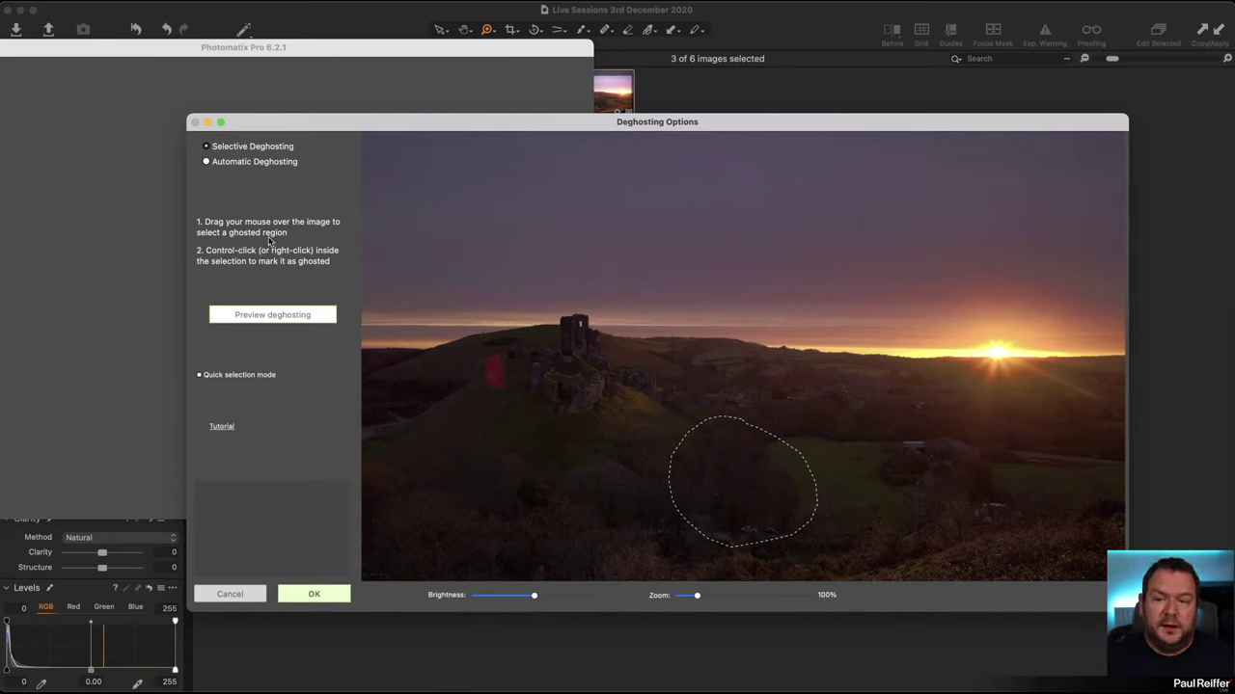
{"action": "left_click", "coordinate": [205, 162]}
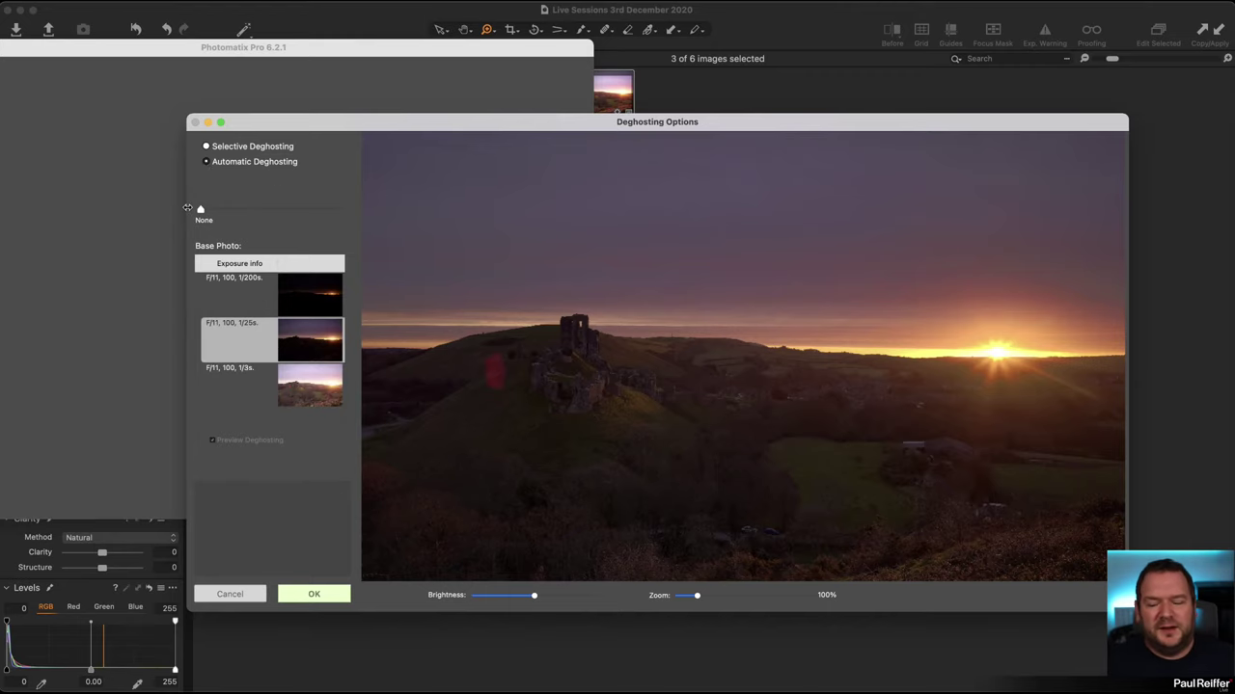
Step: Test automatic deghosting at Very Strong, set it back to None and merge the three exposures
{"action": "left_click_drag", "start_coordinate": [200, 209], "coordinate": [322, 212]}
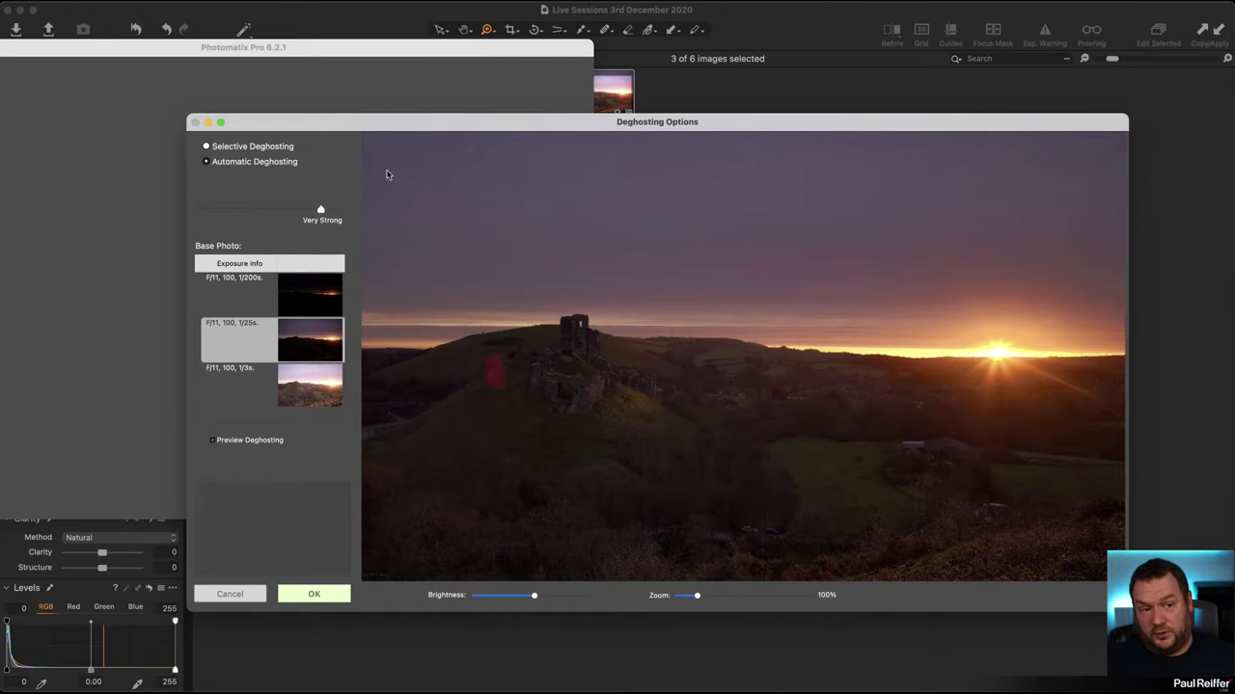
{"action": "mouse_move", "coordinate": [320, 211]}
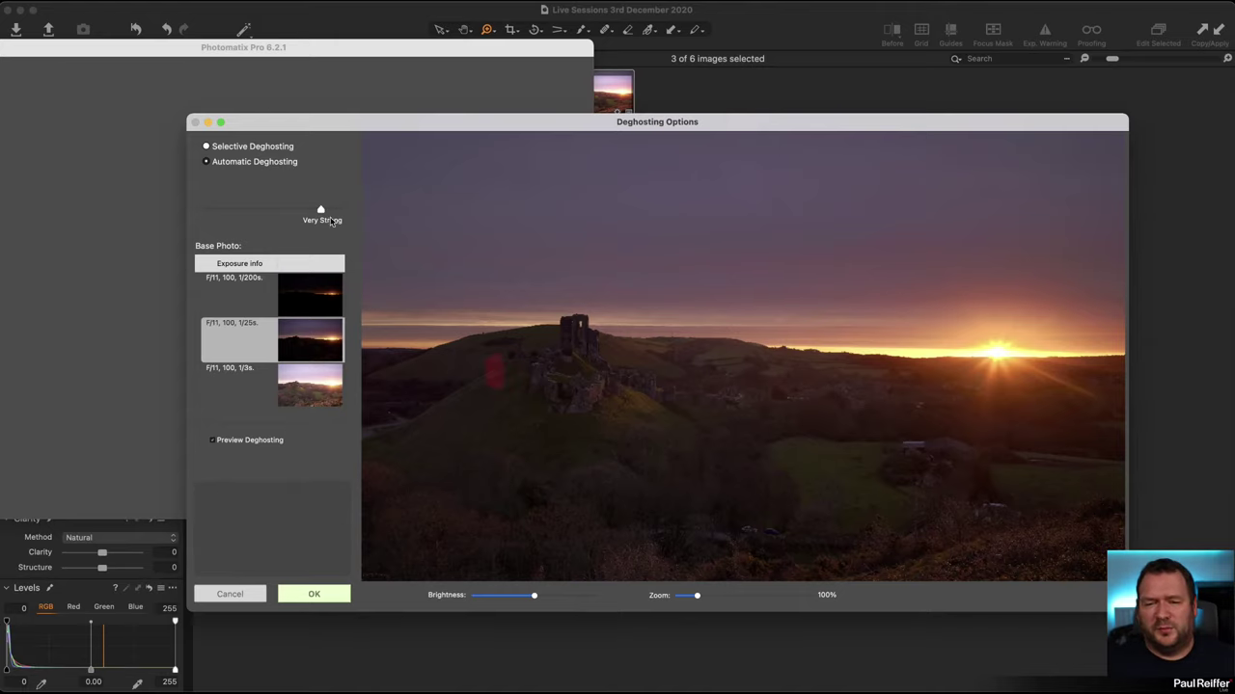
{"action": "left_click_drag", "start_coordinate": [320, 210], "coordinate": [163, 206]}
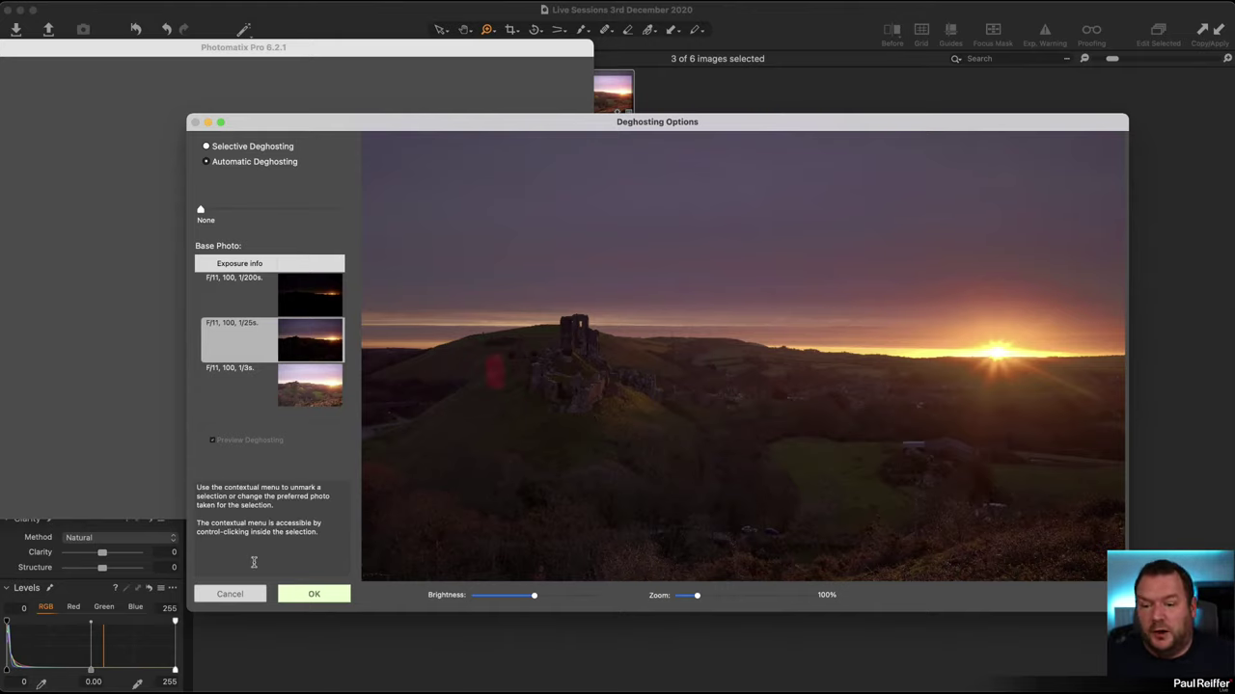
{"action": "left_click", "coordinate": [314, 593]}
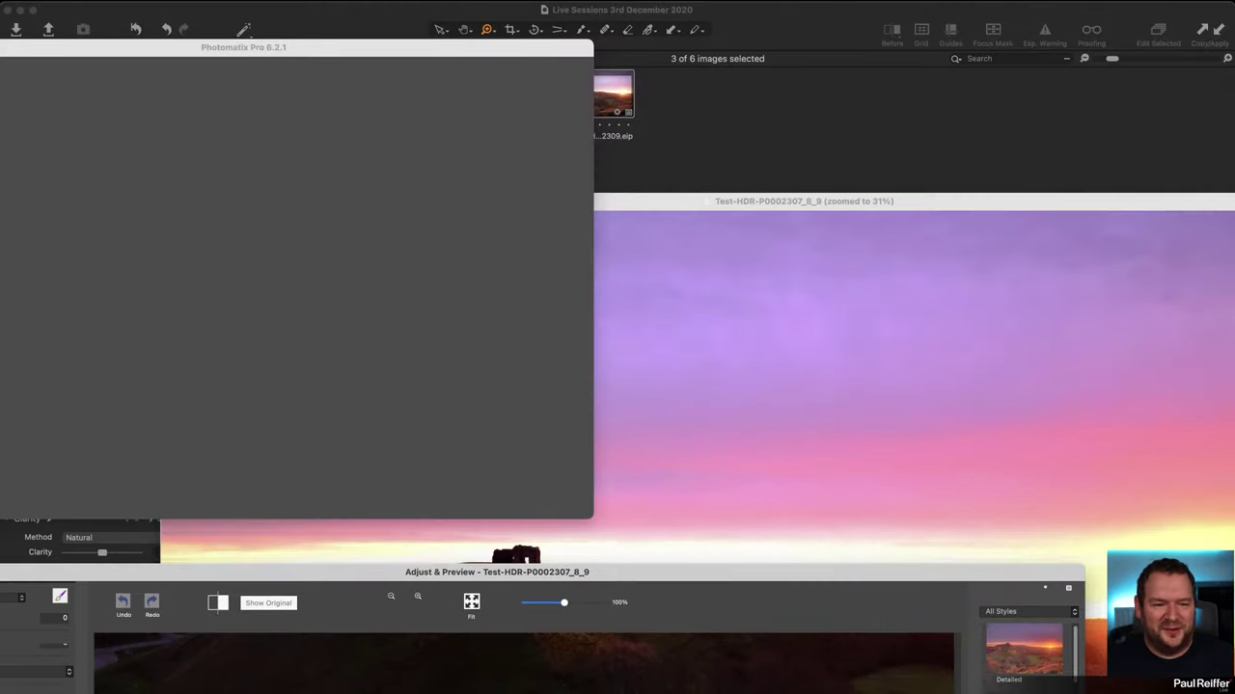
Step: Bring the Adjust & Preview window forward, enlarge it to fill the screen and show the whole merged photo at 100%
{"action": "left_click", "coordinate": [1223, 206]}
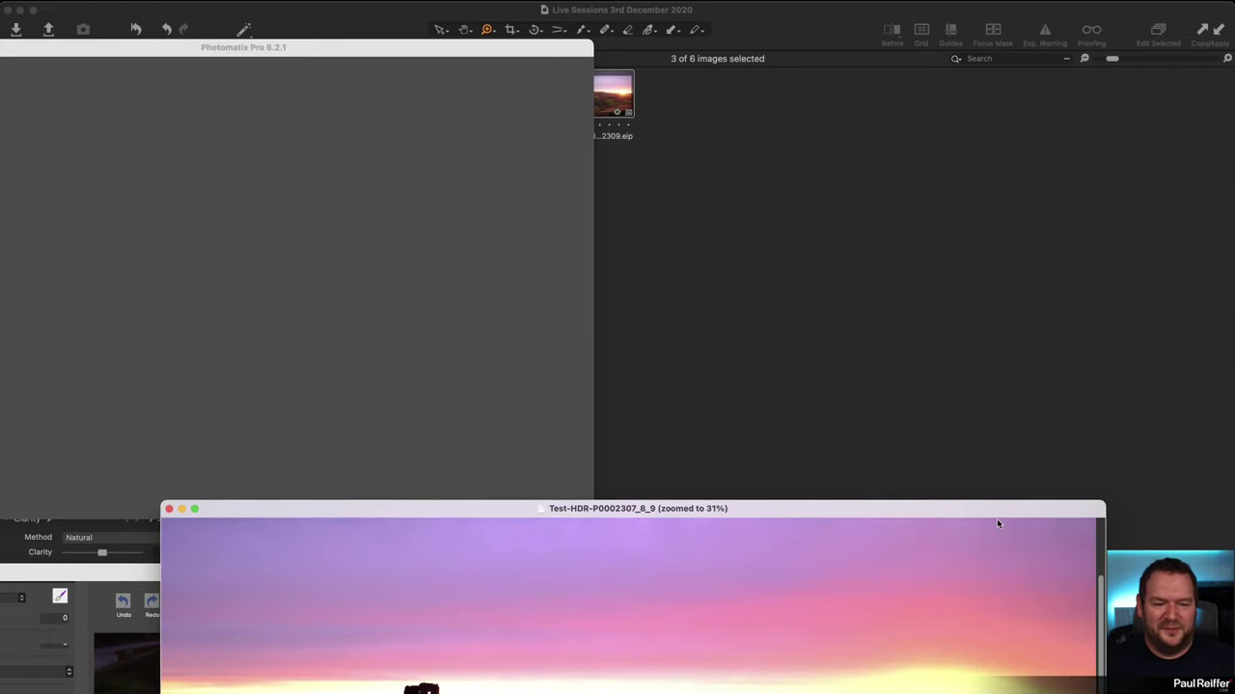
{"action": "left_click_drag", "start_coordinate": [998, 523], "coordinate": [952, 54]}
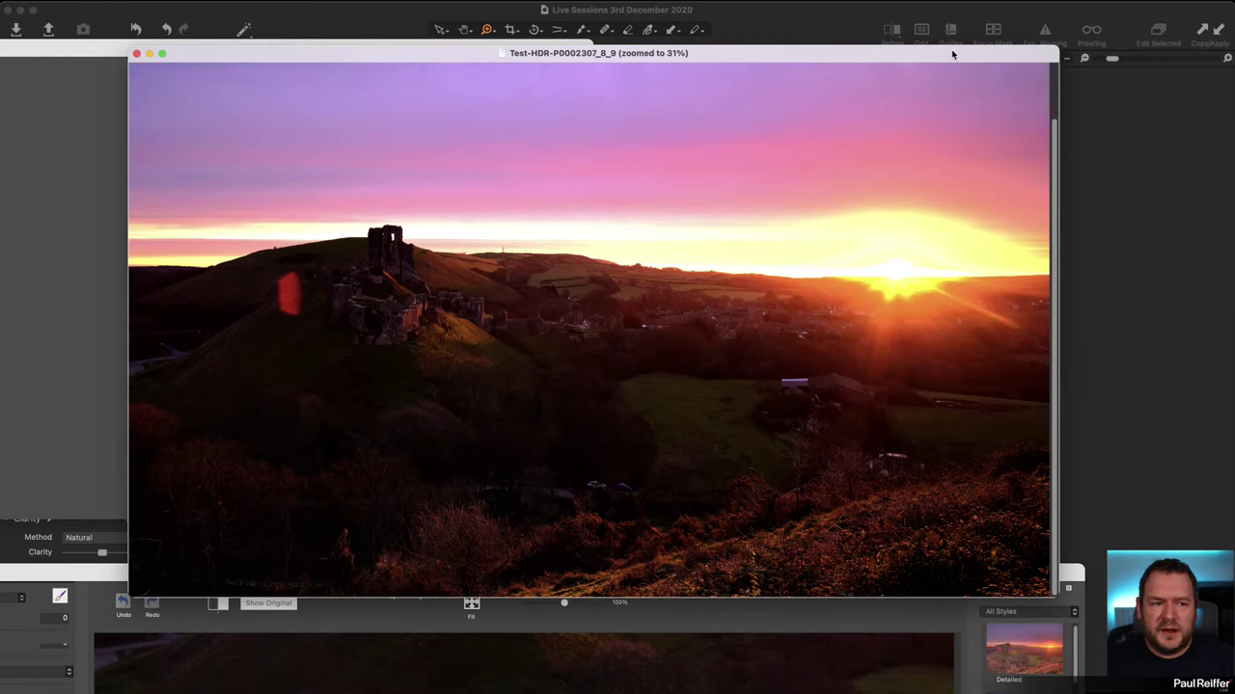
{"action": "left_click", "coordinate": [876, 629]}
{"action": "left_click_drag", "start_coordinate": [884, 570], "coordinate": [929, 19]}
{"action": "double_click", "coordinate": [929, 13]}
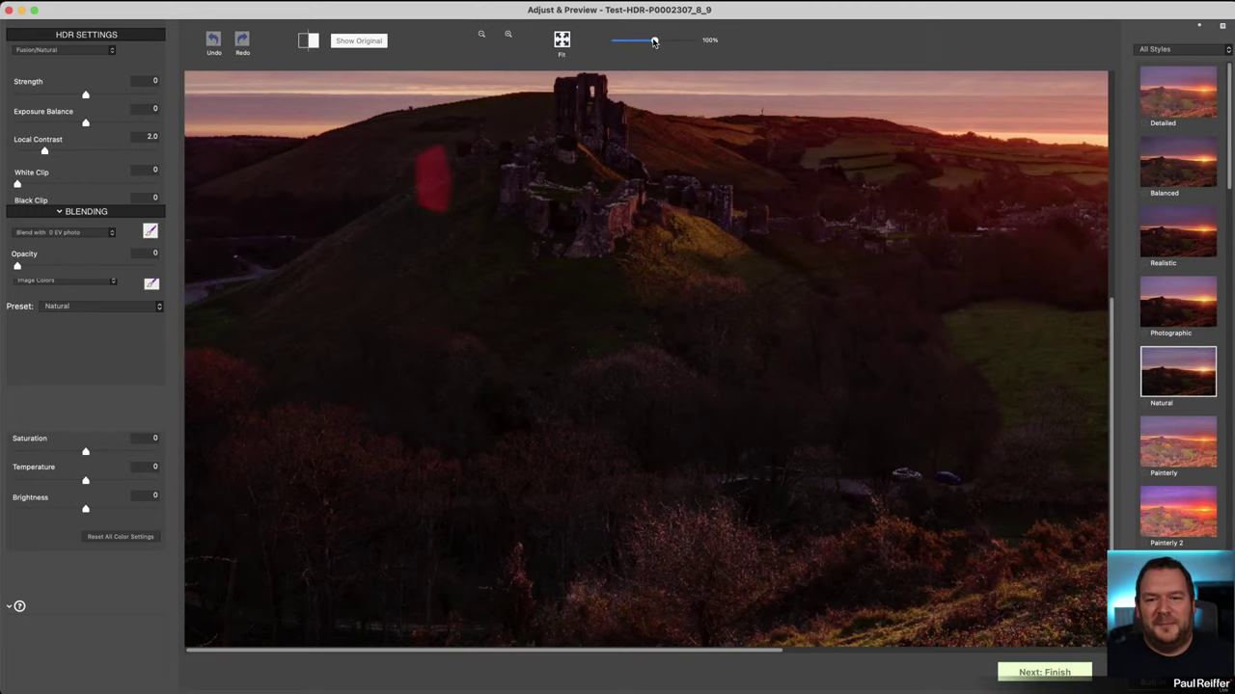
{"action": "left_click", "coordinate": [561, 40]}
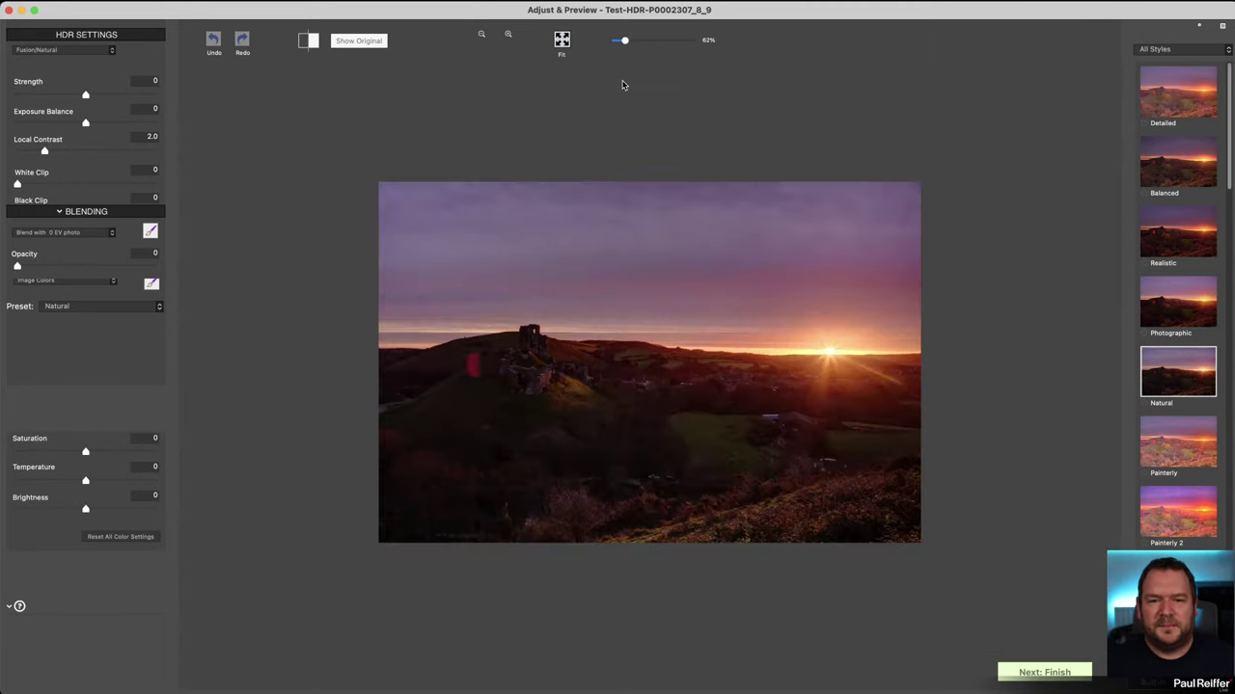
{"action": "left_click", "coordinate": [622, 85]}
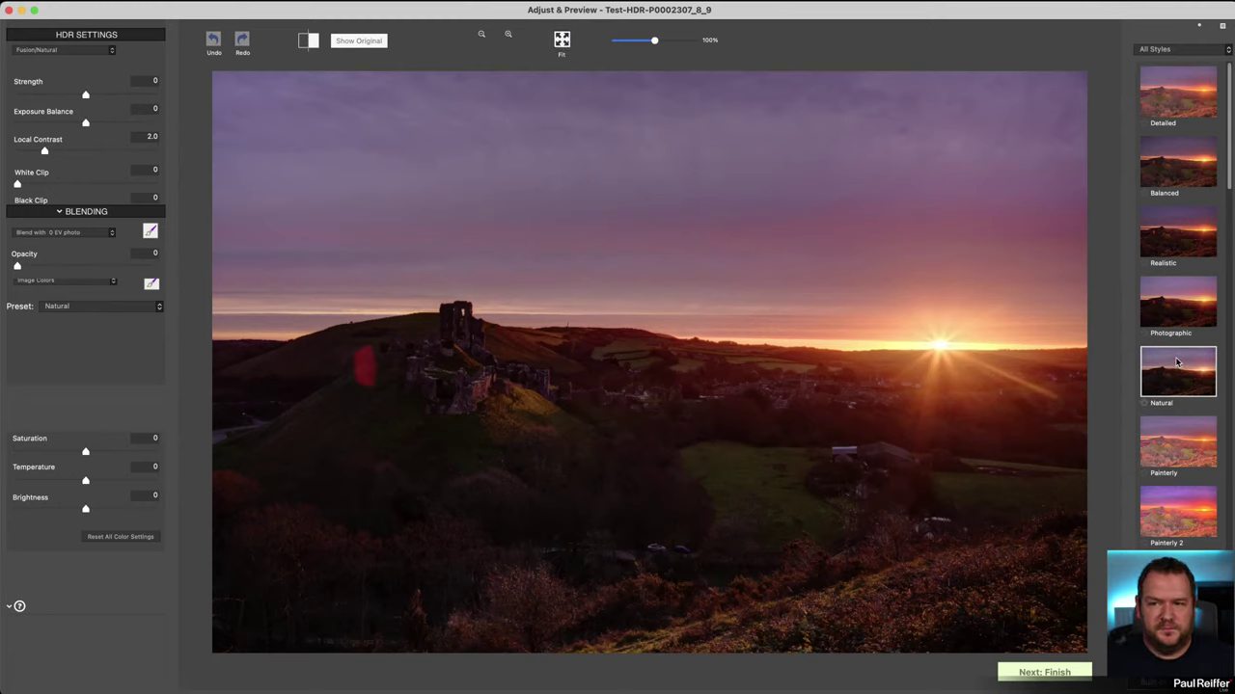
Step: Try the Detailed style with Strength 46, Tone Compression -7.8 and Detail Contrast 4.0
{"action": "left_click", "coordinate": [68, 54]}
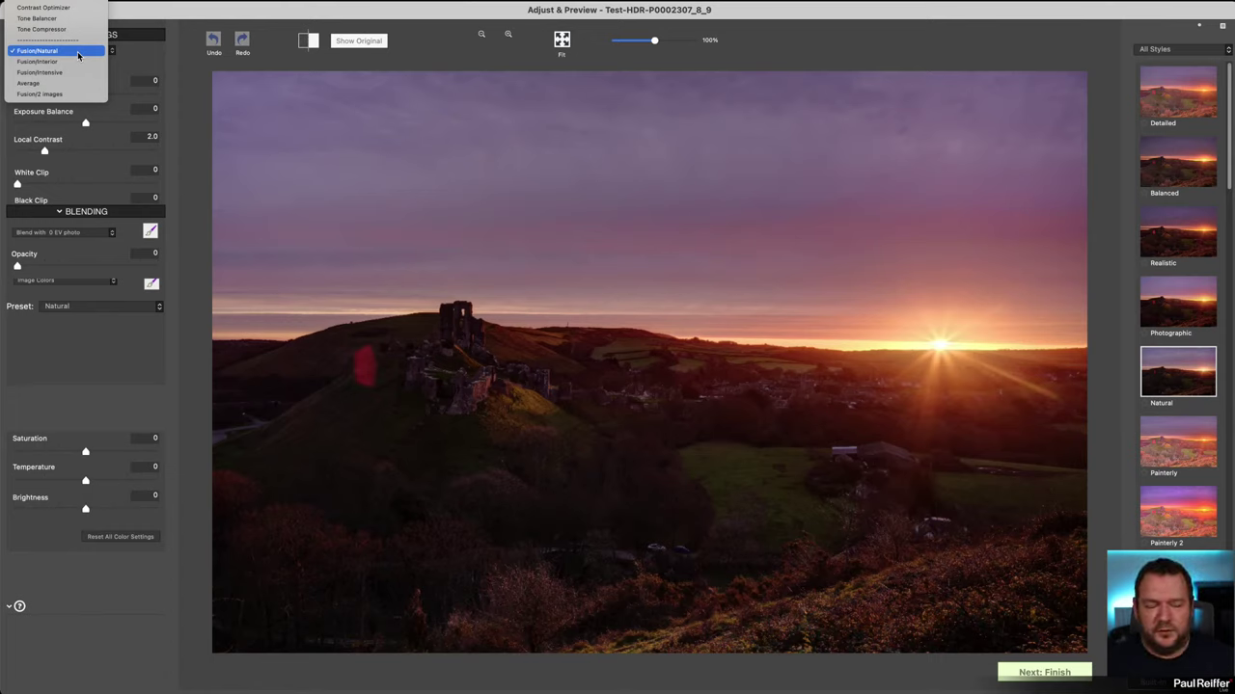
{"action": "left_click", "coordinate": [1106, 59]}
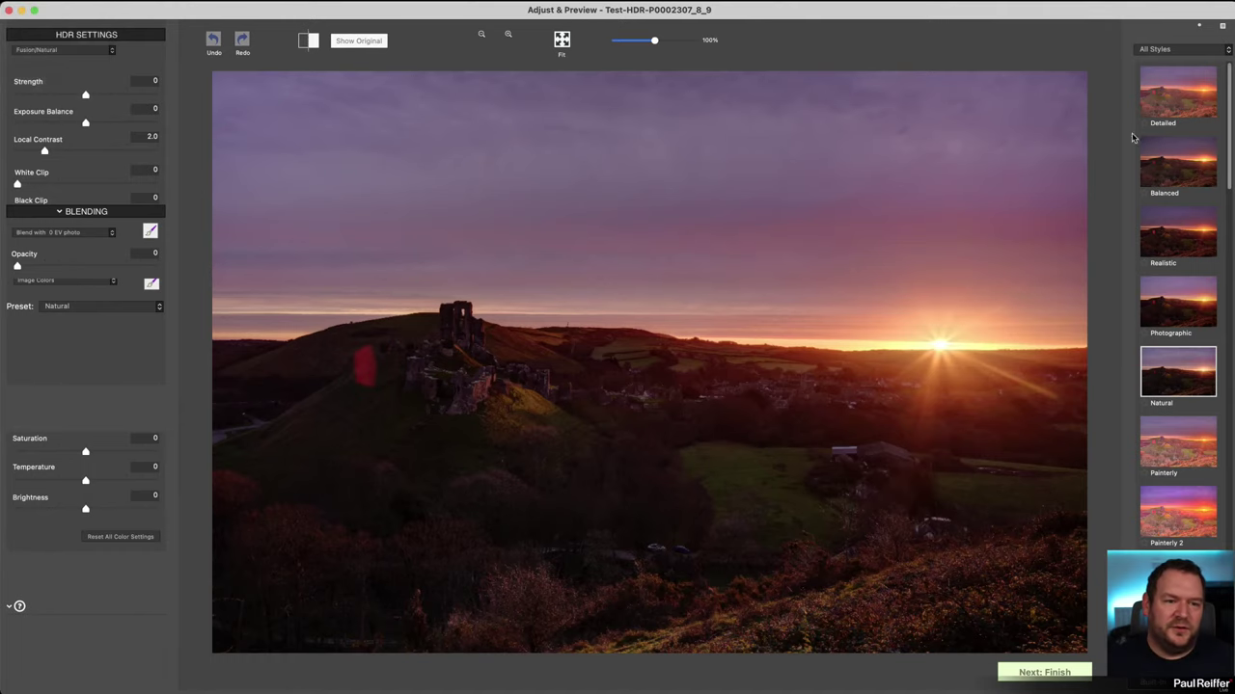
{"action": "left_click", "coordinate": [1168, 101]}
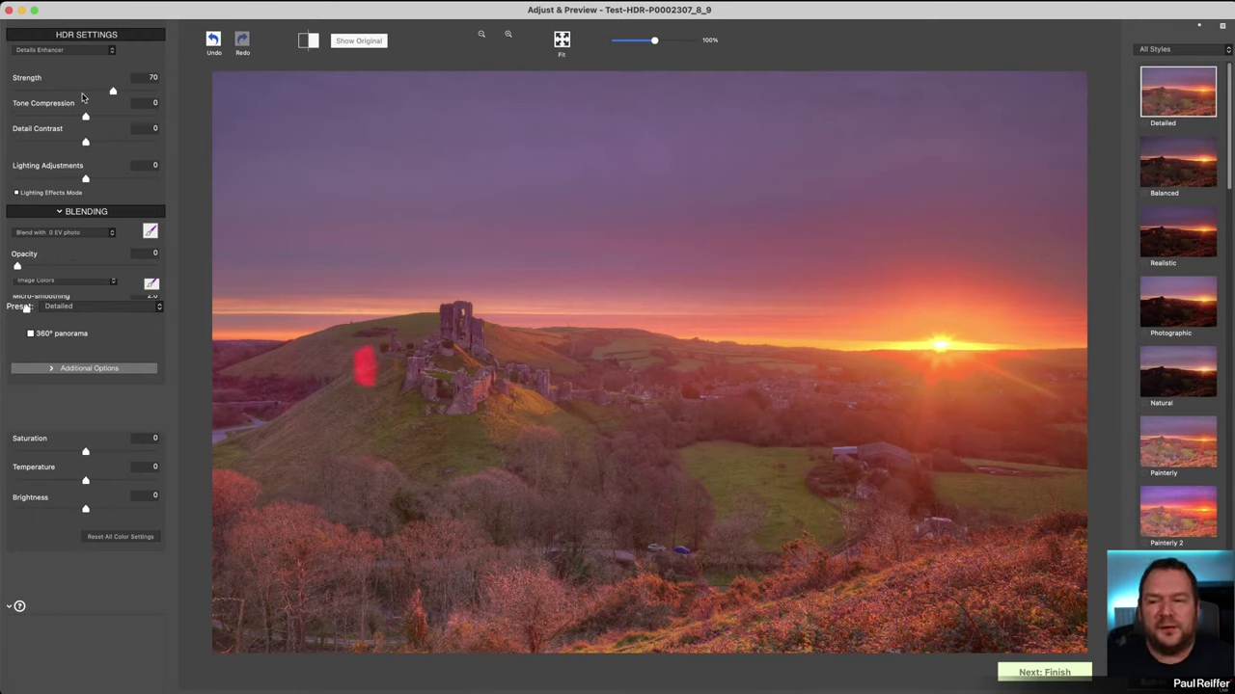
{"action": "mouse_move", "coordinate": [111, 92]}
{"action": "left_click_drag", "start_coordinate": [111, 92], "coordinate": [133, 117]}
{"action": "mouse_move", "coordinate": [84, 116]}
{"action": "mouse_move", "coordinate": [42, 171]}
{"action": "mouse_move", "coordinate": [45, 117]}
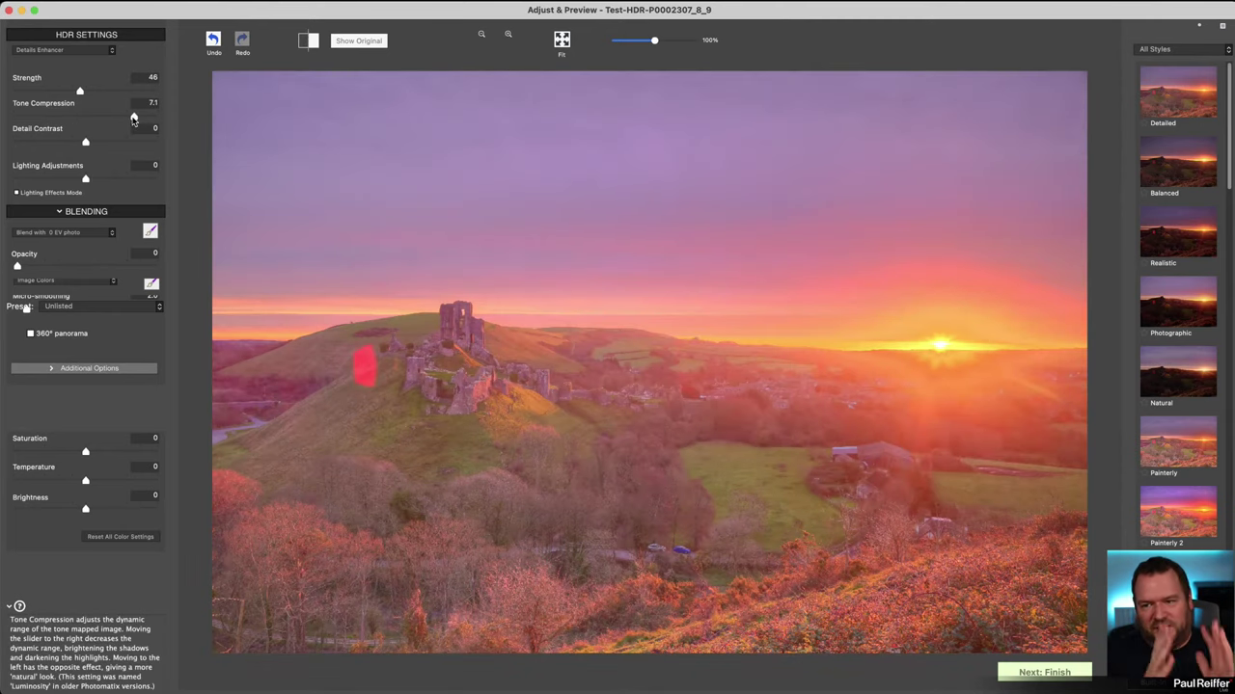
{"action": "left_click_drag", "start_coordinate": [133, 118], "coordinate": [112, 144]}
{"action": "mouse_move", "coordinate": [87, 143]}
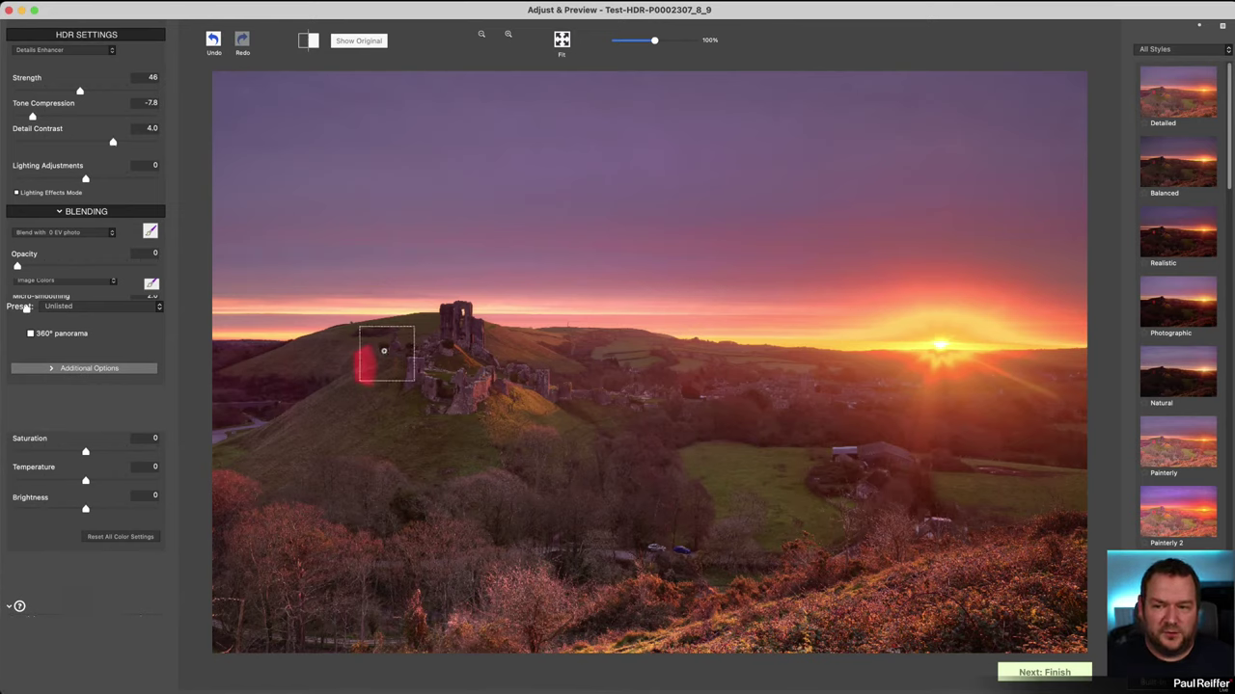
Step: Try the Realistic style with Microcontrast at 5.7, and reset Microcontrast to 0
{"action": "left_click", "coordinate": [1179, 232]}
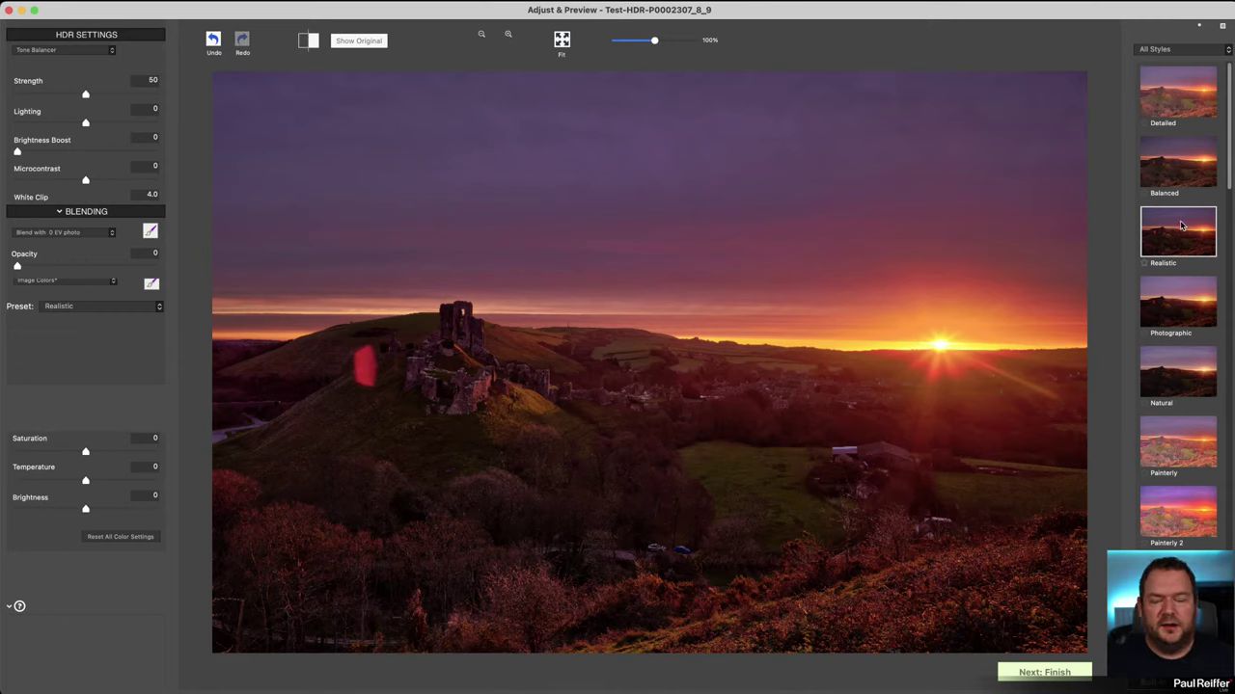
{"action": "left_click", "coordinate": [90, 52]}
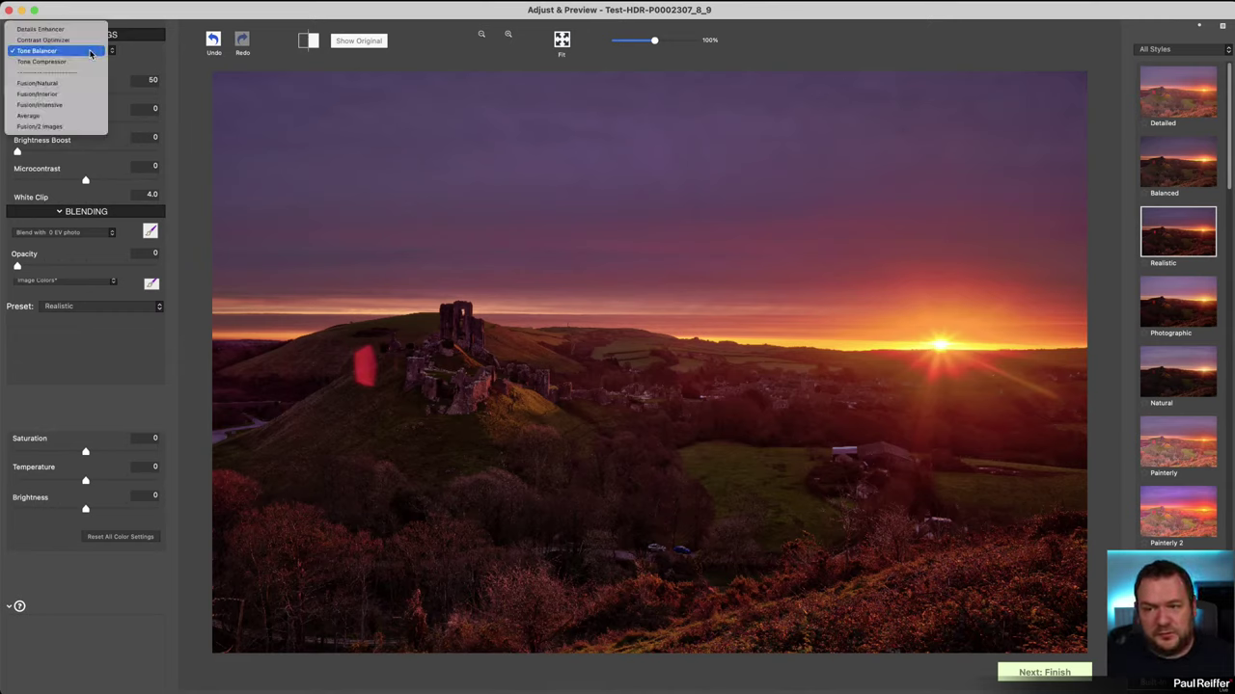
{"action": "left_click", "coordinate": [153, 60]}
{"action": "mouse_move", "coordinate": [60, 92]}
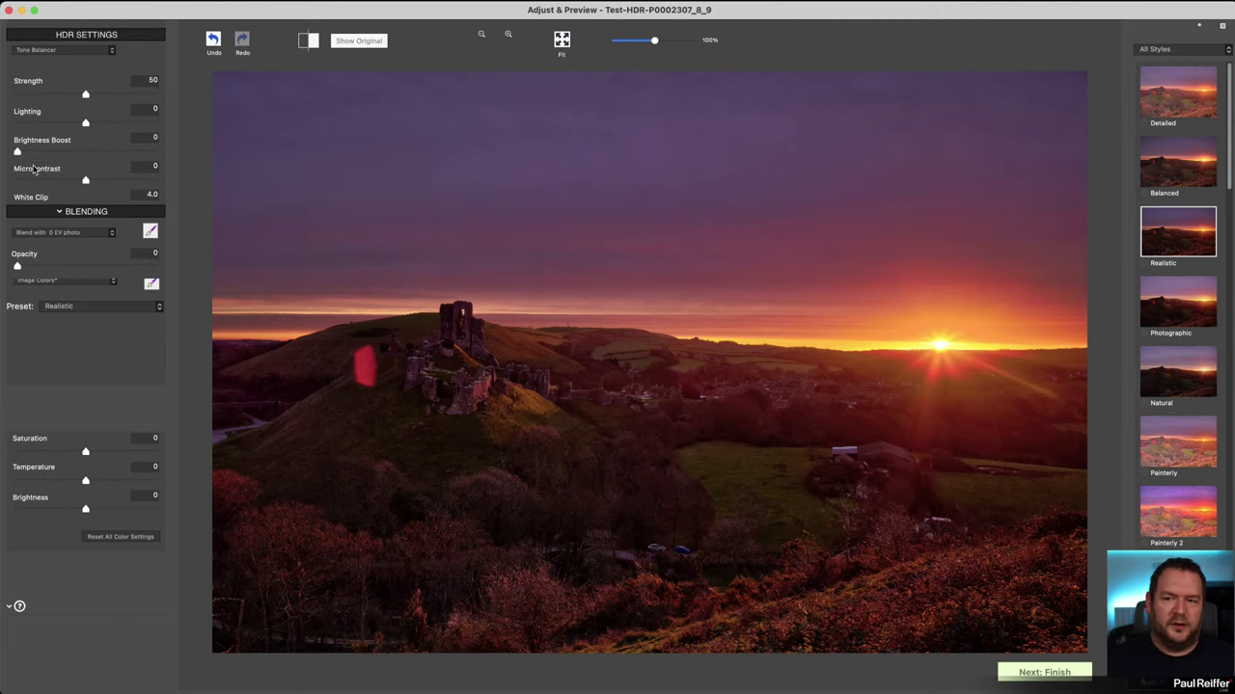
{"action": "mouse_move", "coordinate": [84, 183]}
{"action": "left_click", "coordinate": [123, 182]}
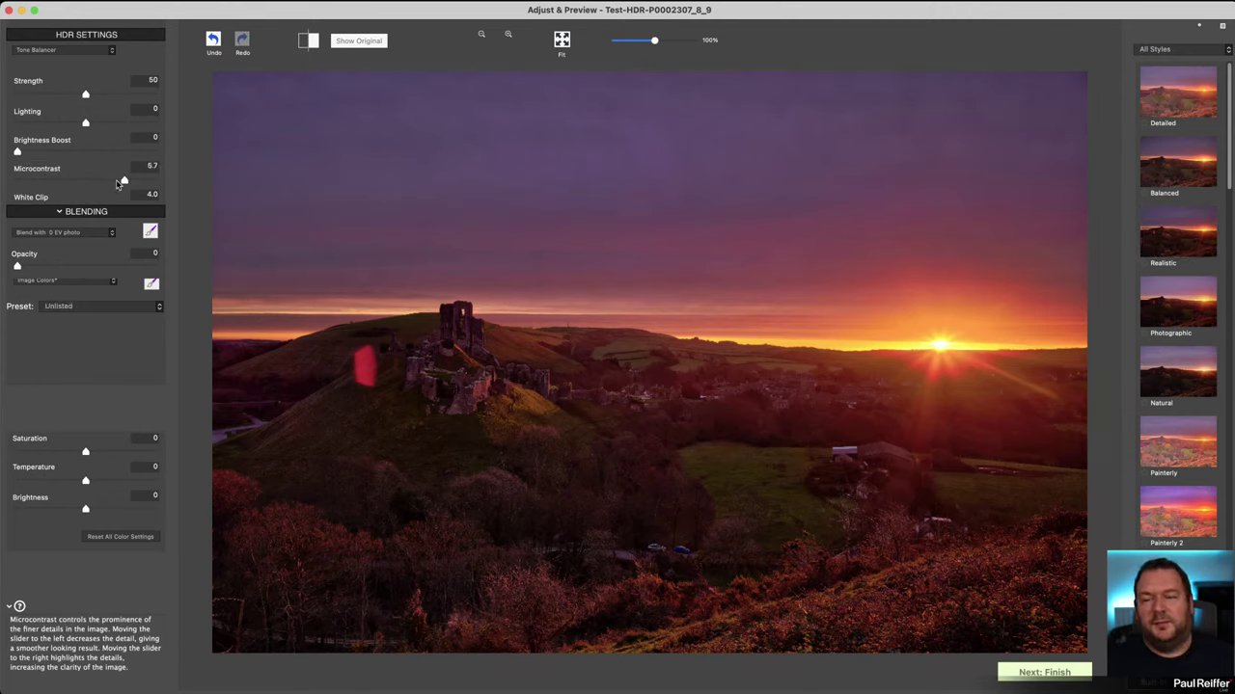
{"action": "double_click", "coordinate": [115, 181]}
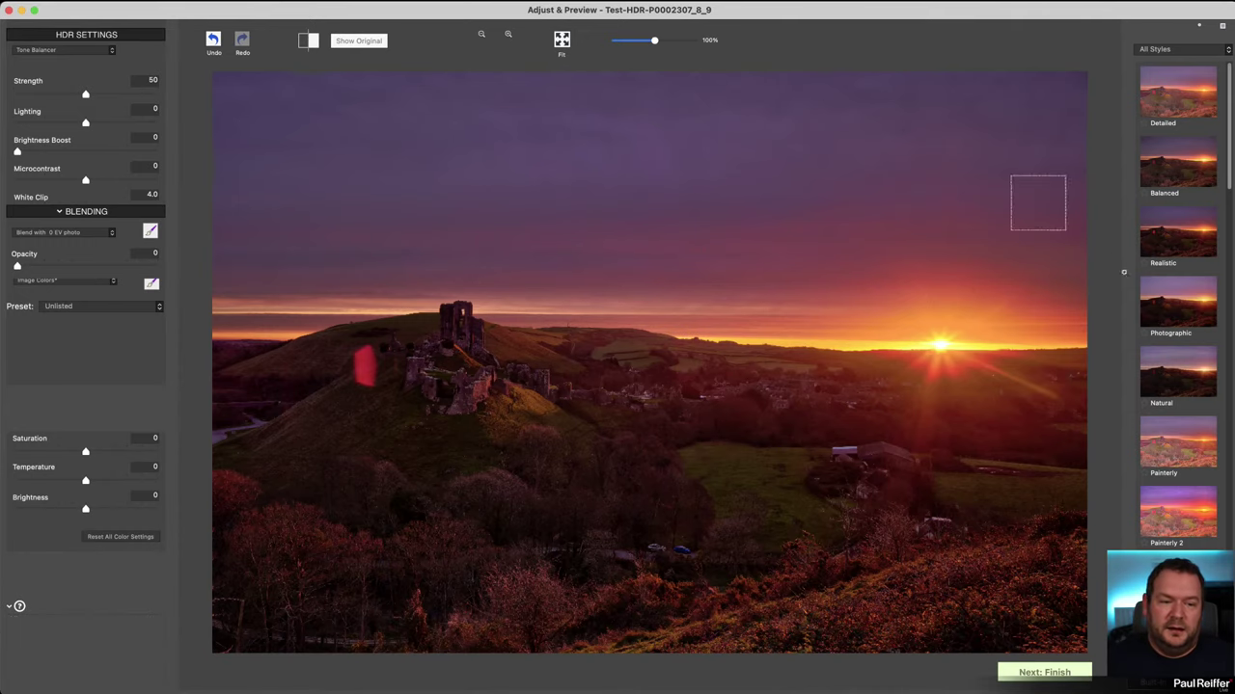
Step: Compare the Photographic and Realistic styles on the merged photo by switching between them
{"action": "left_click", "coordinate": [1170, 312]}
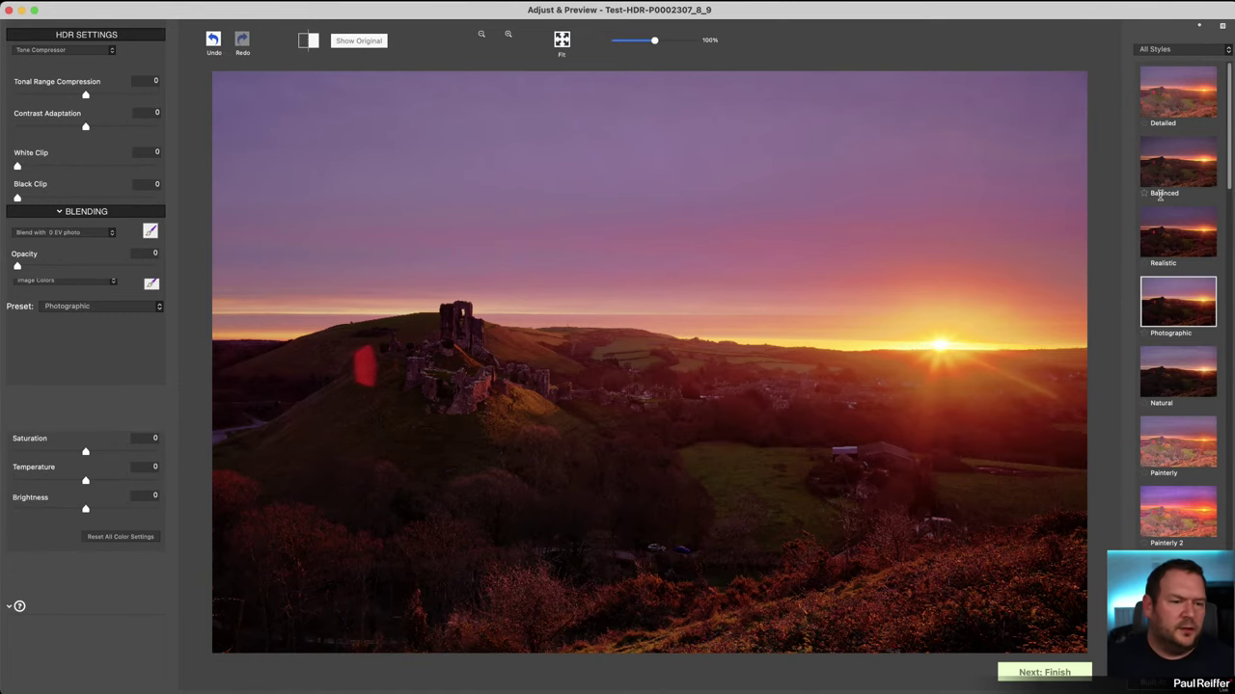
{"action": "left_click", "coordinate": [1186, 227]}
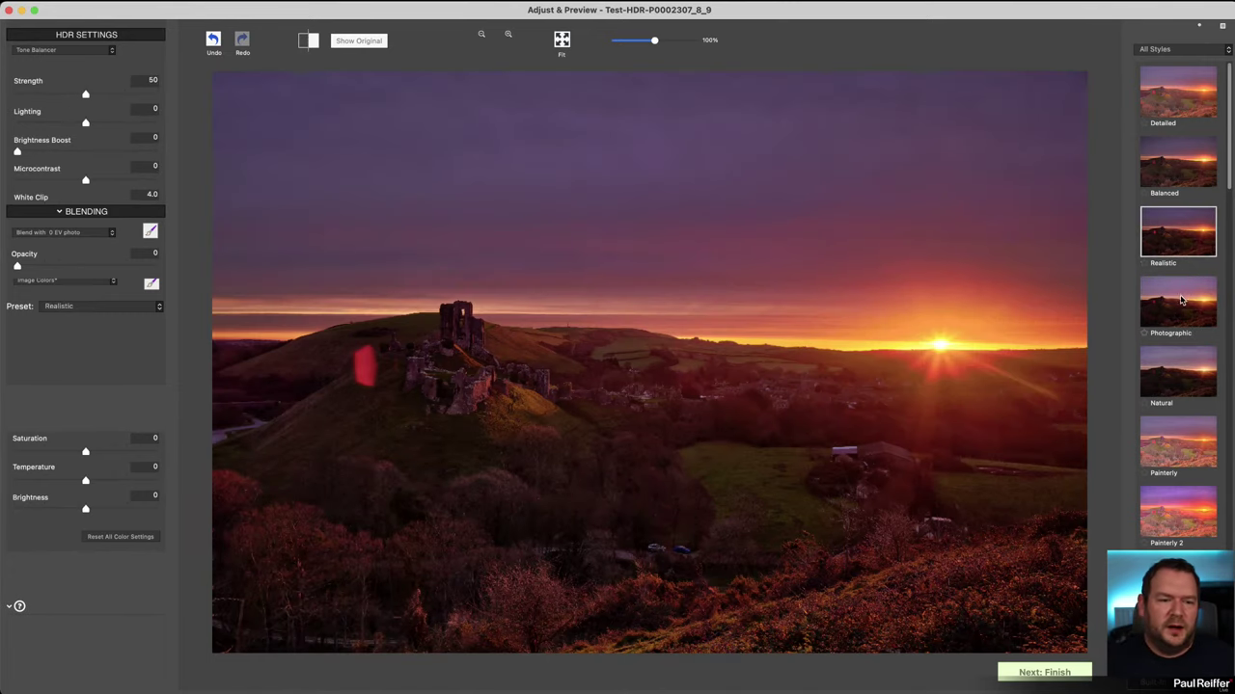
{"action": "left_click", "coordinate": [1181, 294]}
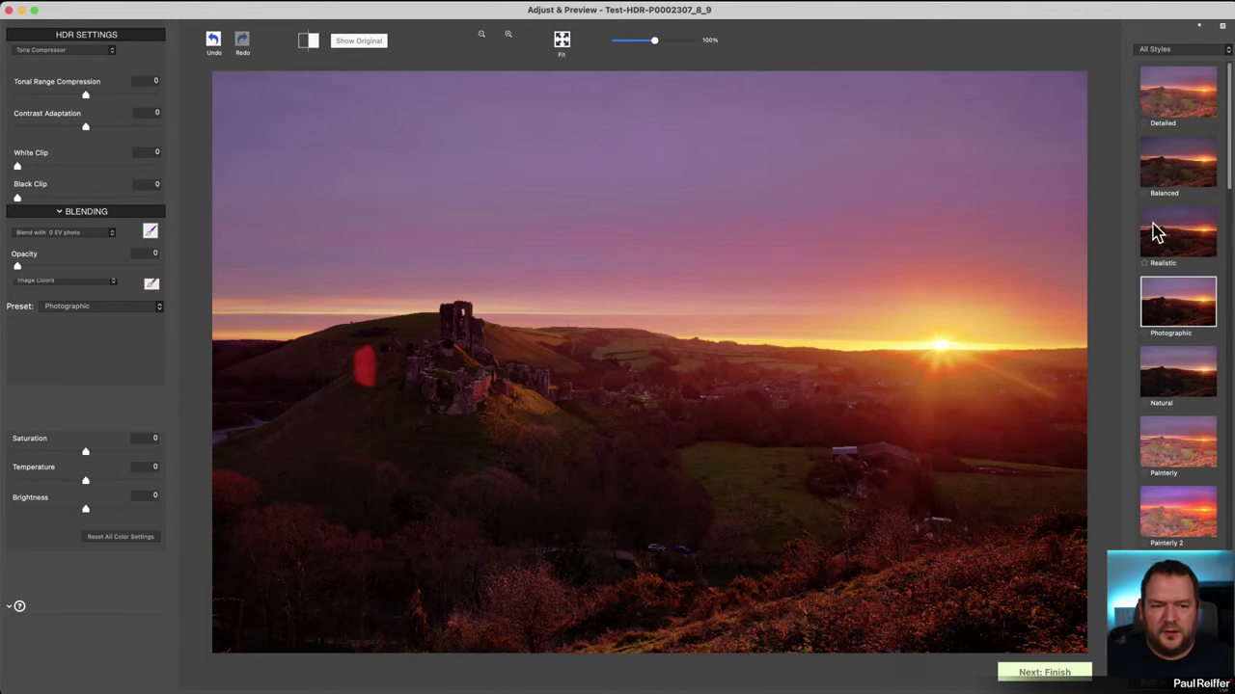
{"action": "left_click", "coordinate": [1184, 233]}
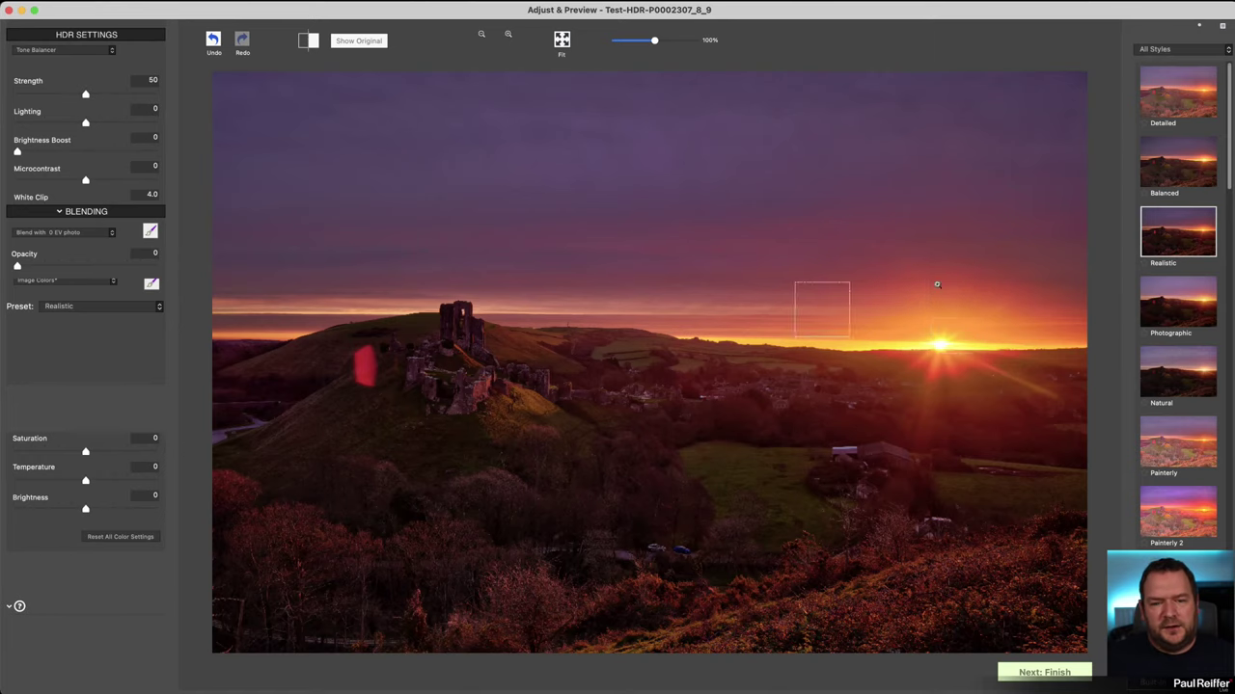
{"action": "left_click", "coordinate": [1189, 306]}
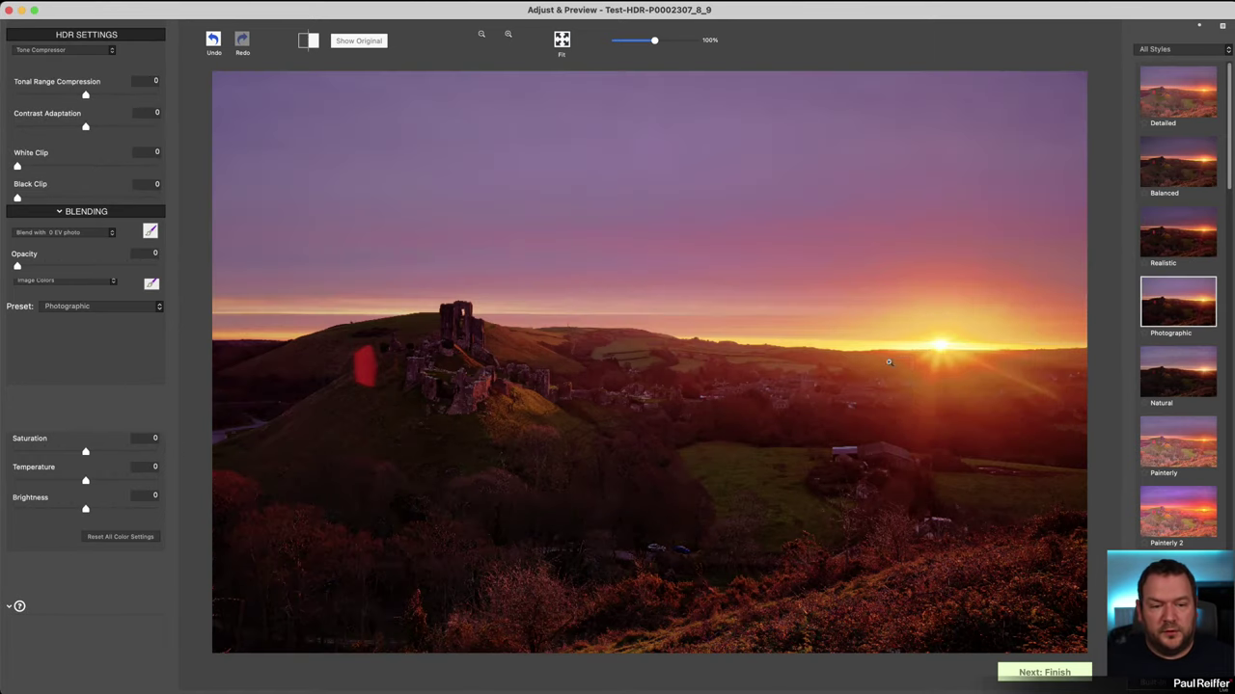
Step: Apply the Natural style with Strength 2.0, Local Contrast 3.5 and White Clip 4.4, and reset Black Clip to 0 after trying 3.0
{"action": "left_click", "coordinate": [1178, 374]}
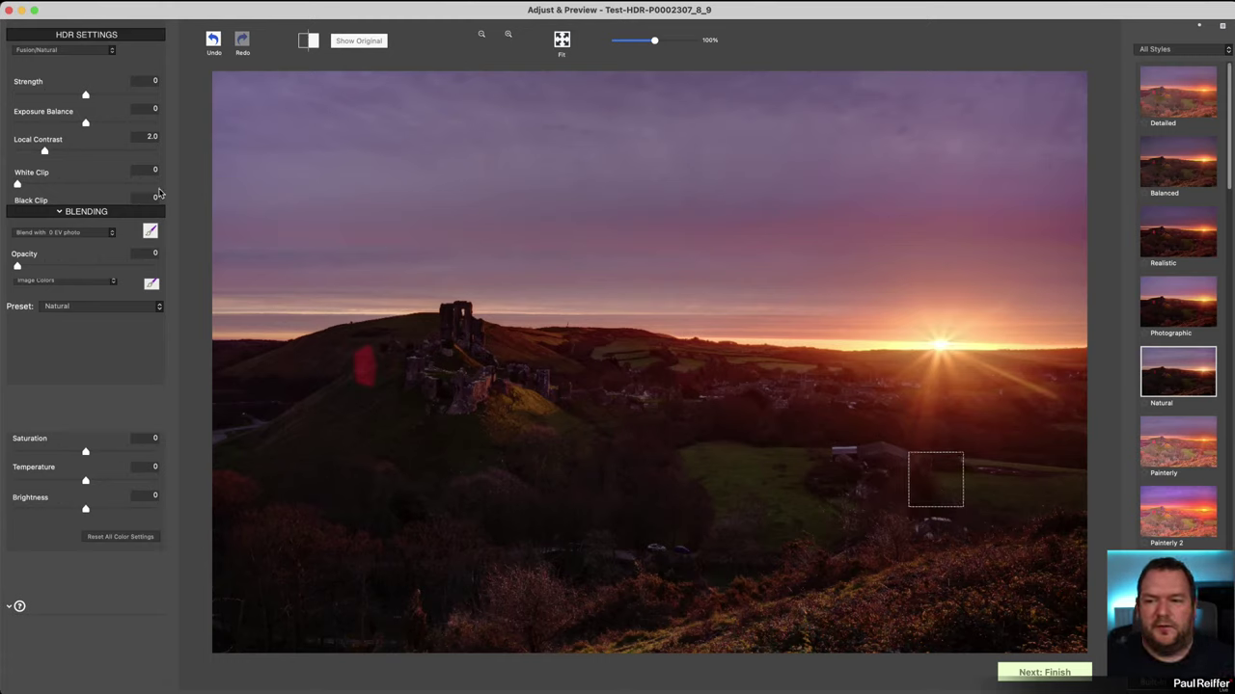
{"action": "scroll", "coordinate": [72, 177], "scroll_direction": "down", "scroll_amount": 1}
{"action": "scroll", "coordinate": [72, 177], "scroll_direction": "up", "scroll_amount": 1}
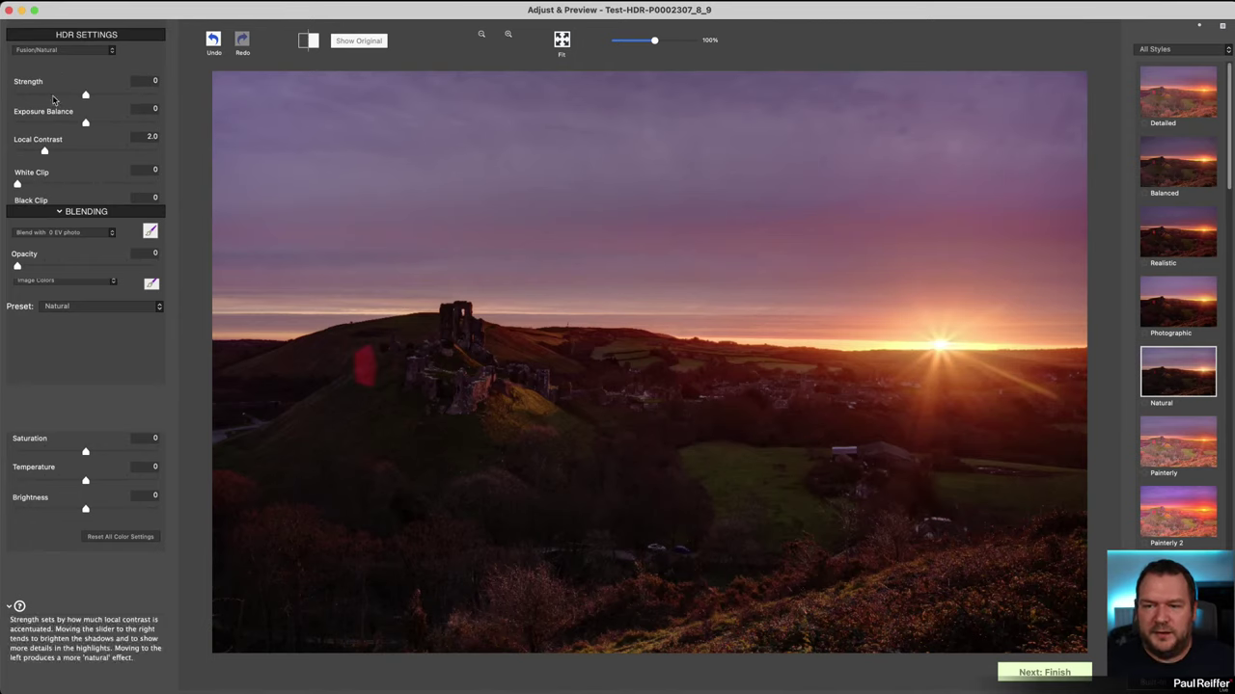
{"action": "left_click_drag", "start_coordinate": [87, 98], "coordinate": [101, 96]}
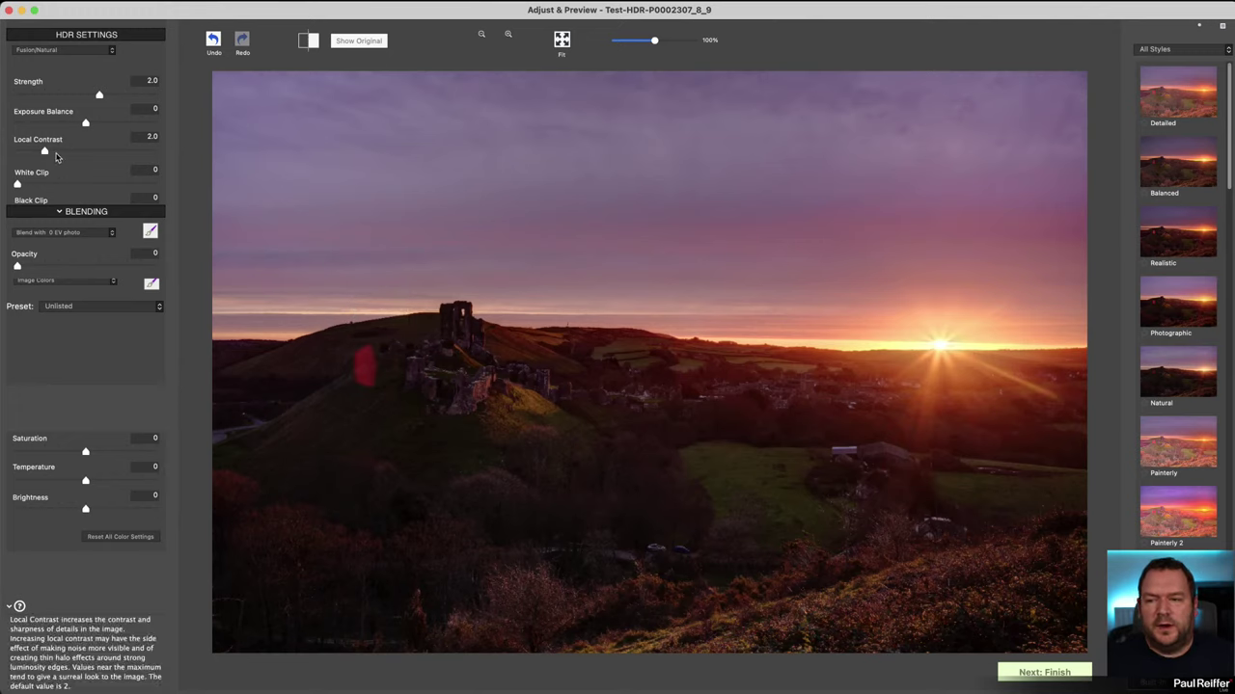
{"action": "left_click_drag", "start_coordinate": [44, 152], "coordinate": [78, 187]}
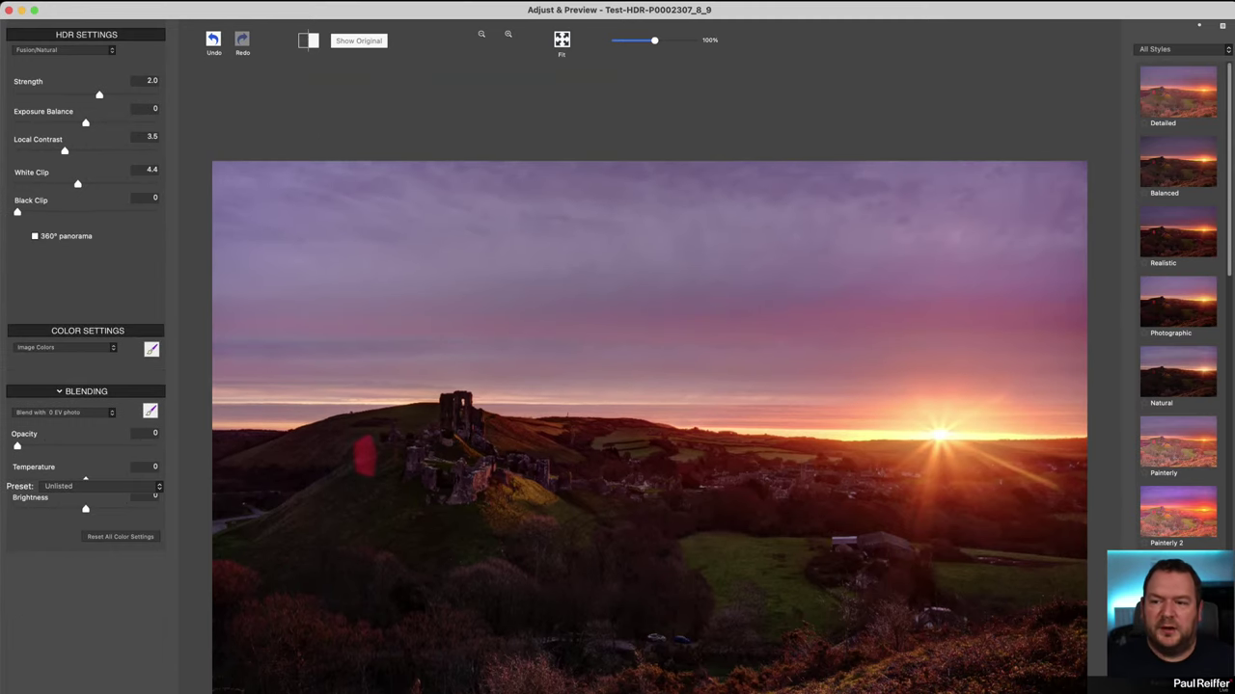
{"action": "left_click_drag", "start_coordinate": [17, 212], "coordinate": [59, 213]}
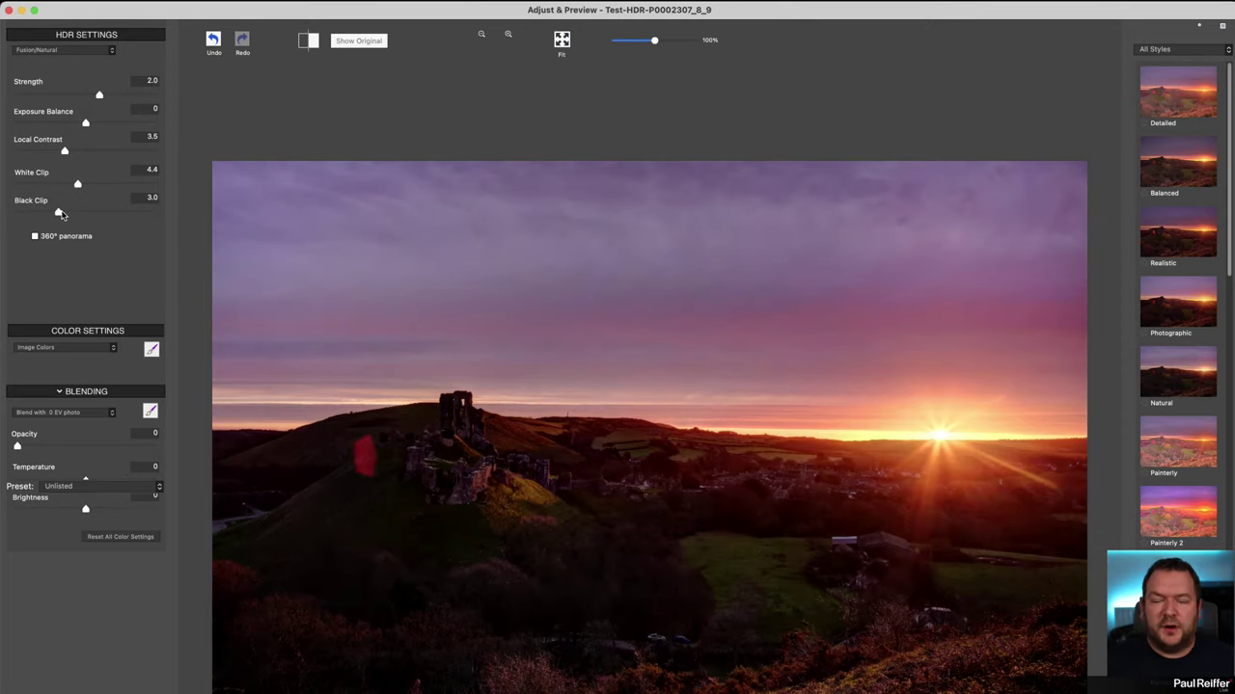
{"action": "double_click", "coordinate": [60, 214]}
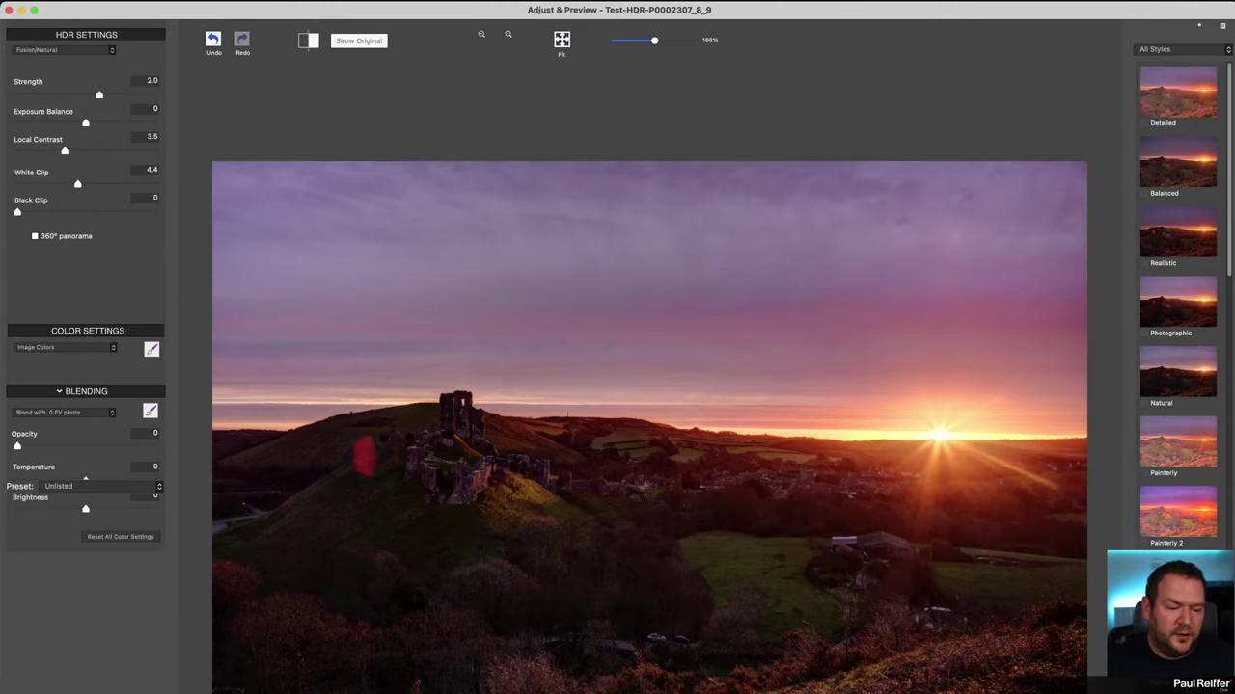
Step: Blend the toned image with the 0 EV photo at an opacity of 26
{"action": "scroll", "coordinate": [646, 386], "scroll_direction": "down", "scroll_amount": 5}
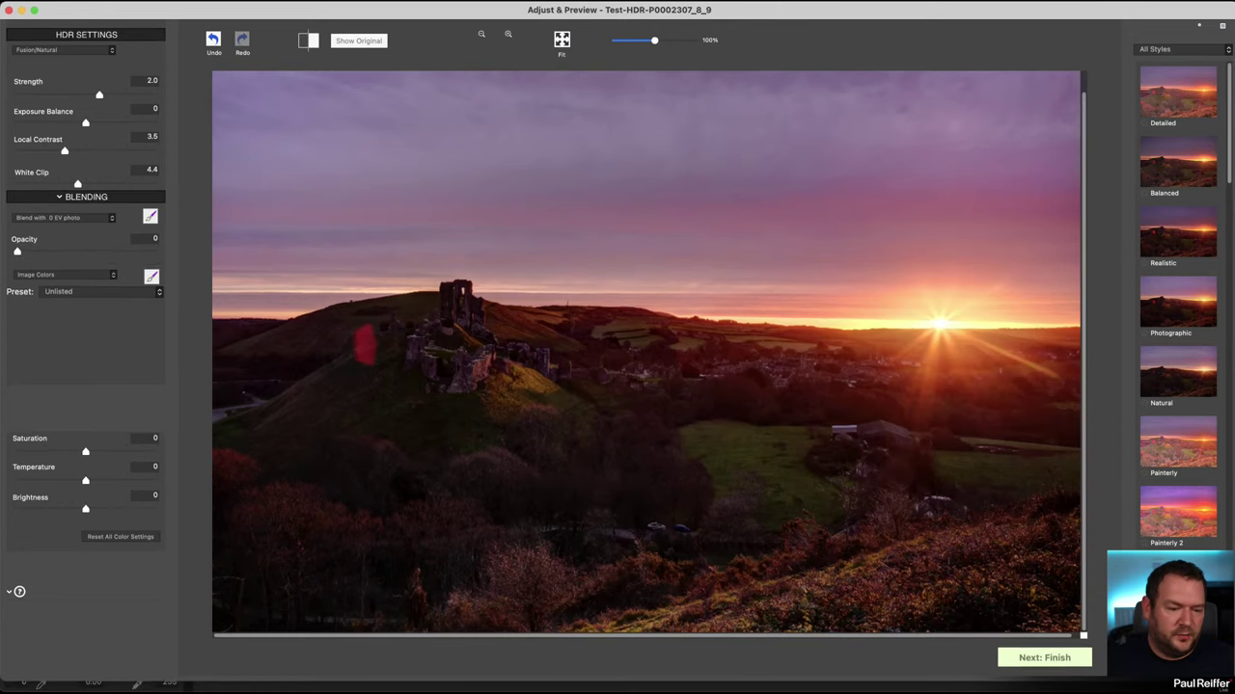
{"action": "left_click", "coordinate": [73, 229]}
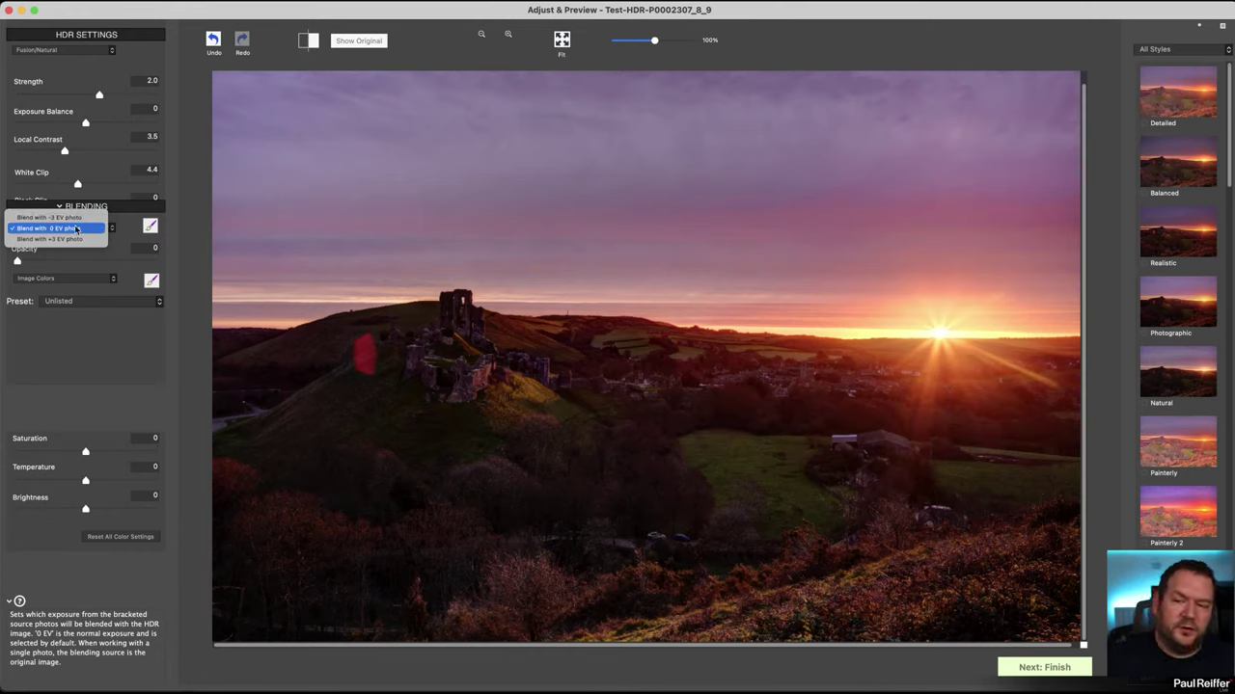
{"action": "left_click", "coordinate": [70, 230]}
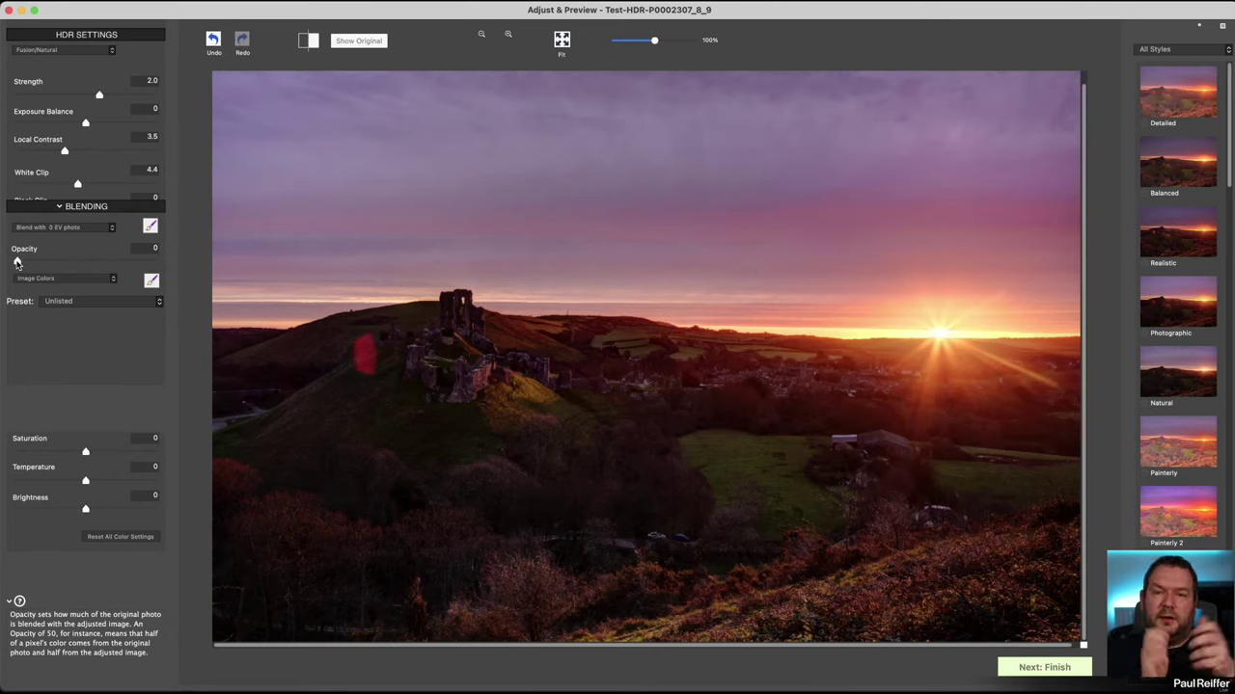
{"action": "left_click_drag", "start_coordinate": [16, 263], "coordinate": [54, 266]}
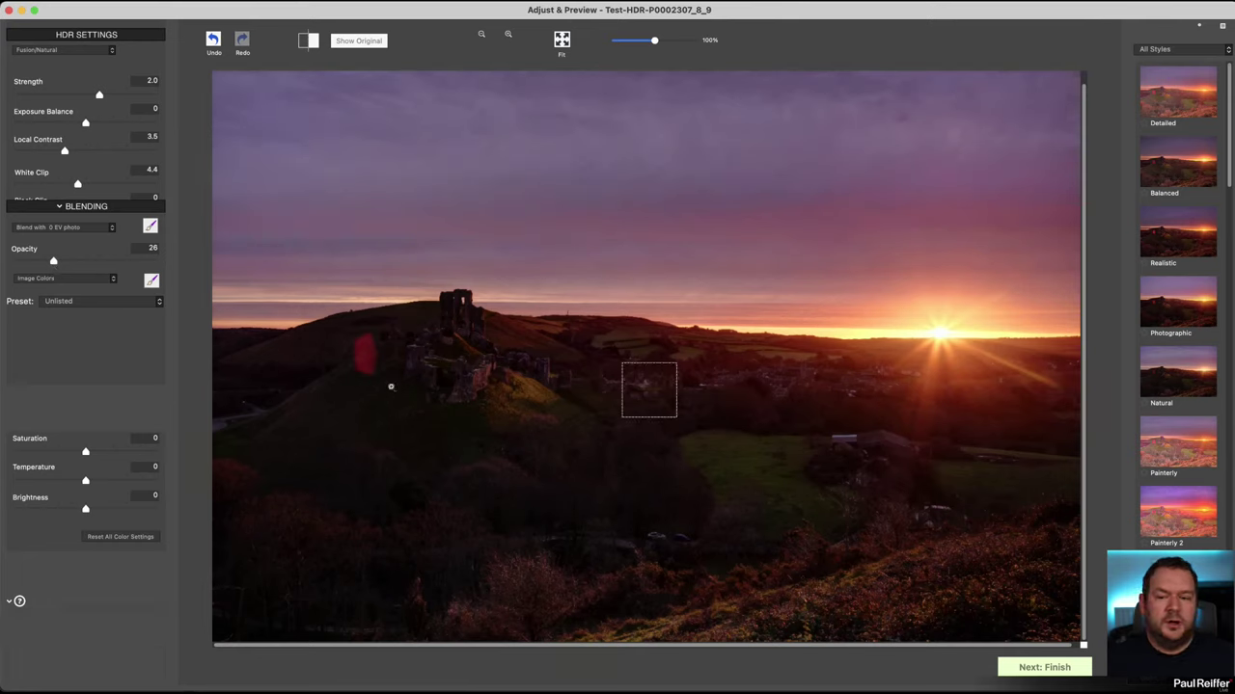
Step: Set the color settings to Saturation 1.0 and Brightness 1.1, and finish the HDR adjustment
{"action": "left_click_drag", "start_coordinate": [84, 452], "coordinate": [84, 481]}
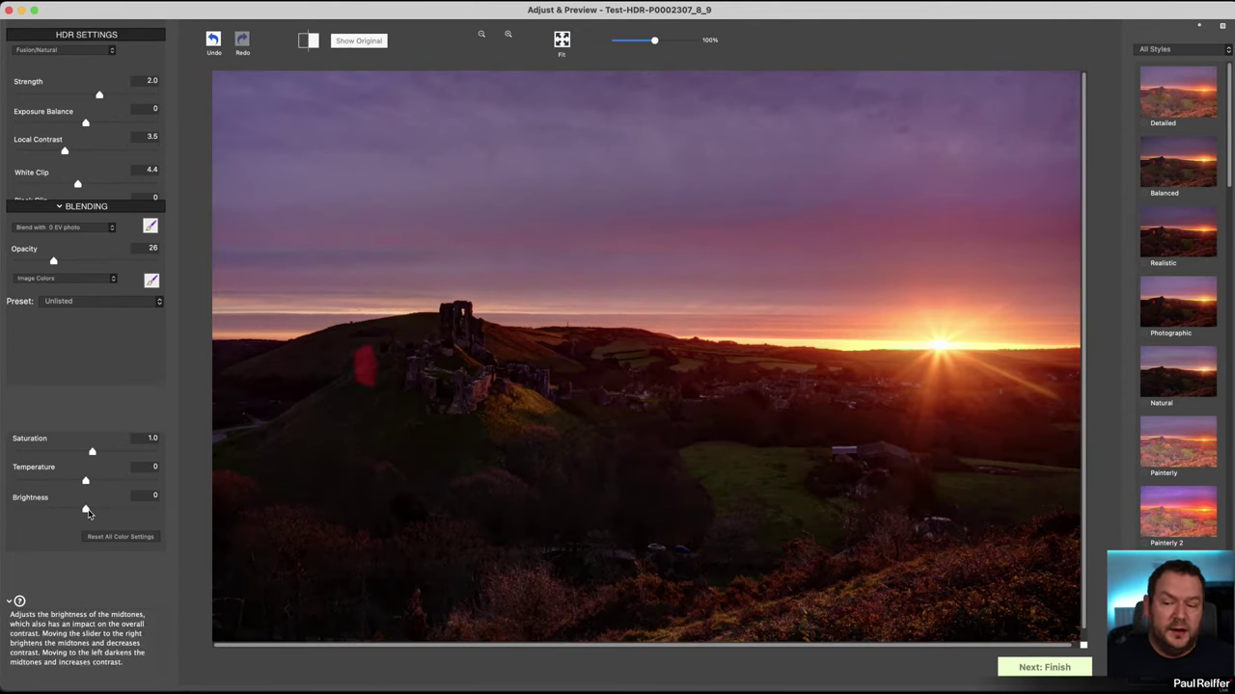
{"action": "left_click_drag", "start_coordinate": [85, 510], "coordinate": [94, 511]}
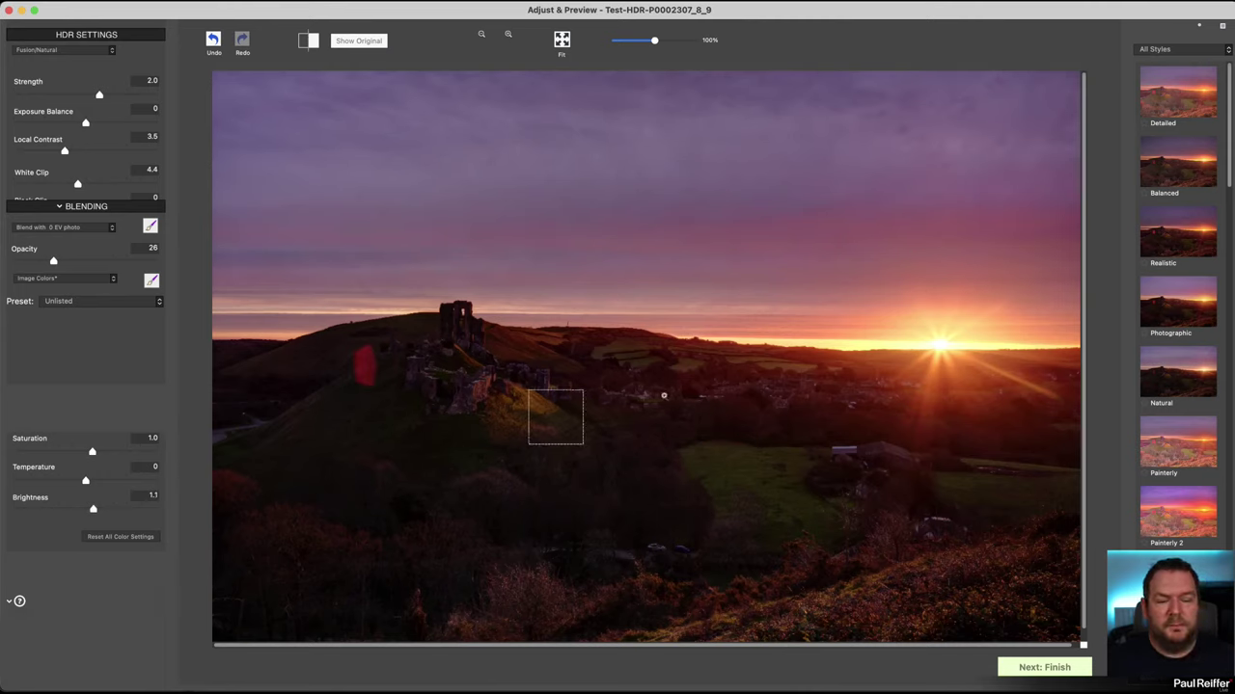
{"action": "left_click", "coordinate": [1034, 668]}
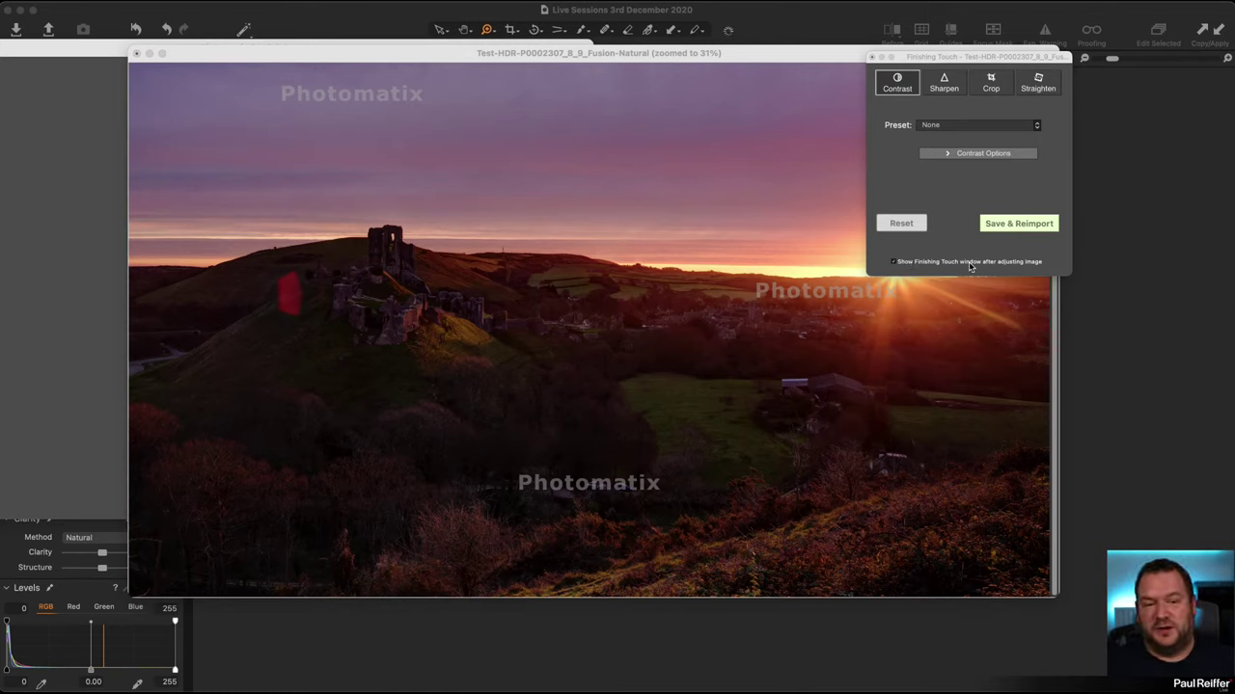
Step: Try the Very Mild Contrast preset, look over the sharpening and crop options, and return the contrast preset to None
{"action": "left_click", "coordinate": [973, 126]}
{"action": "left_click", "coordinate": [979, 147]}
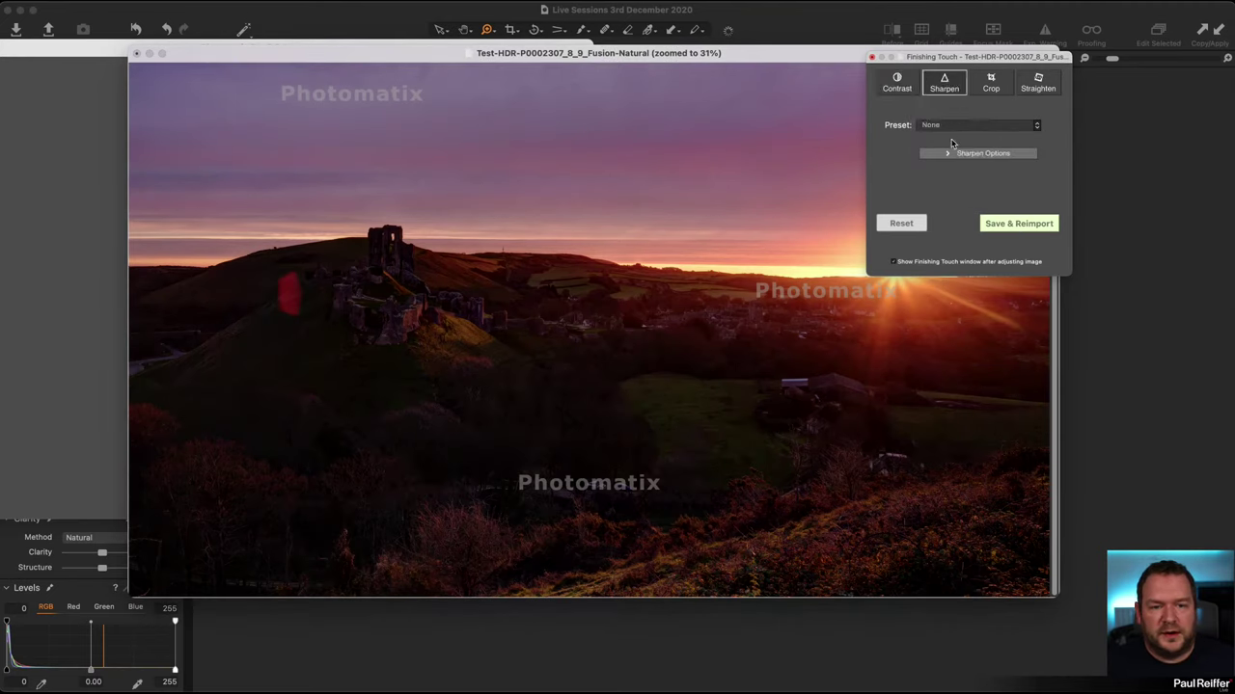
{"action": "left_click", "coordinate": [990, 85]}
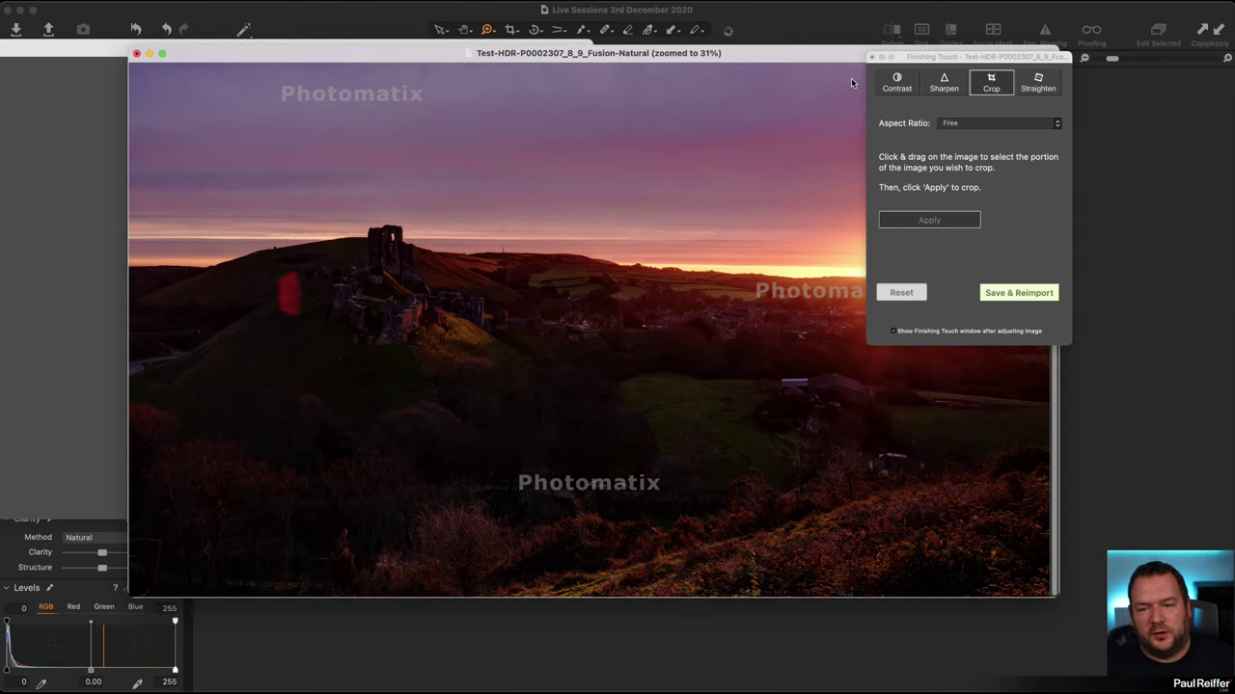
{"action": "left_click", "coordinate": [904, 84]}
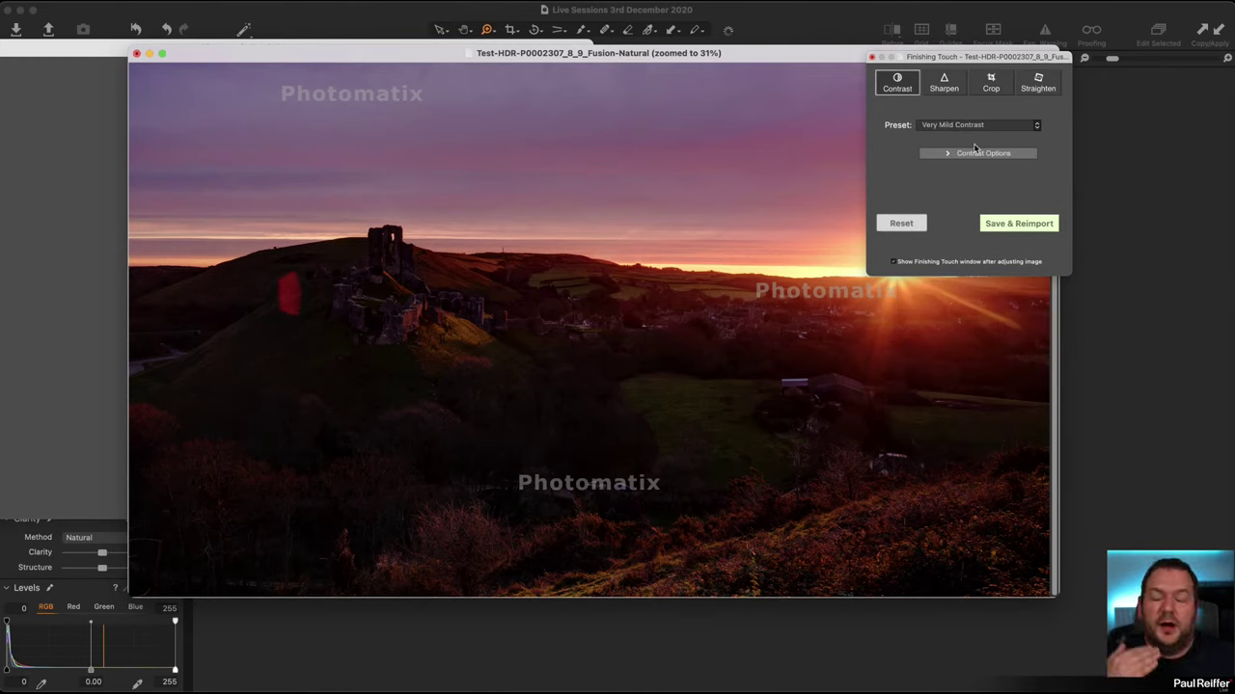
{"action": "left_click", "coordinate": [970, 132]}
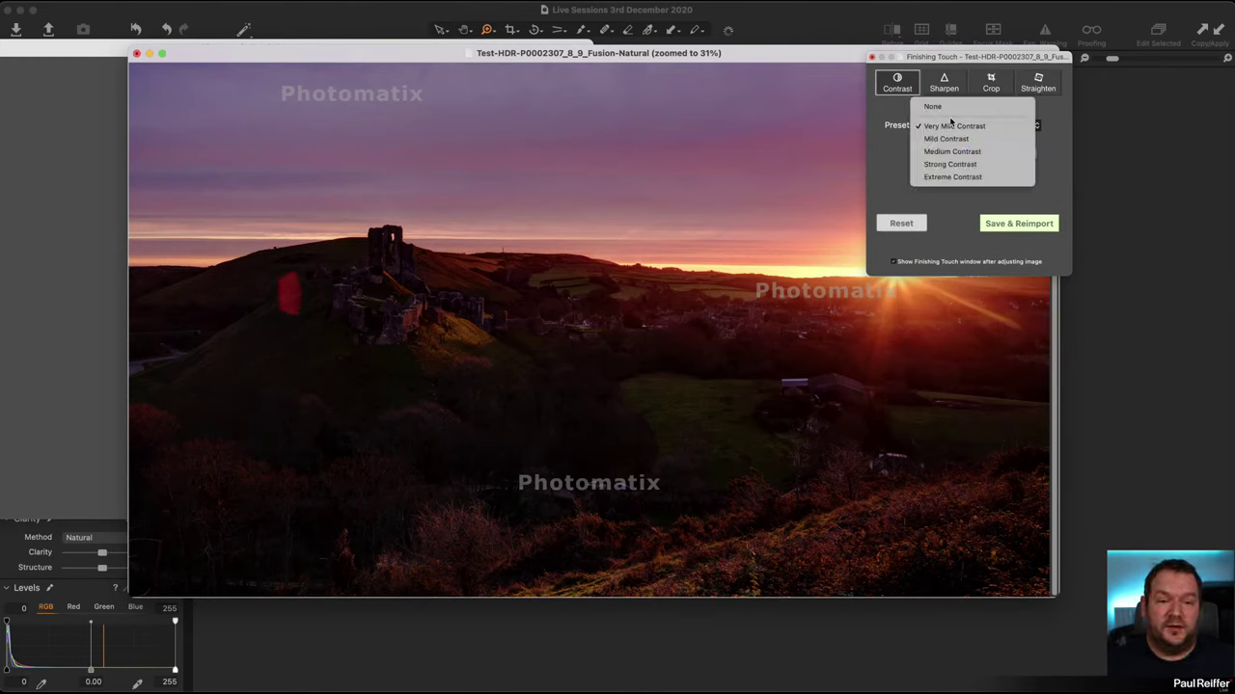
{"action": "left_click", "coordinate": [945, 110]}
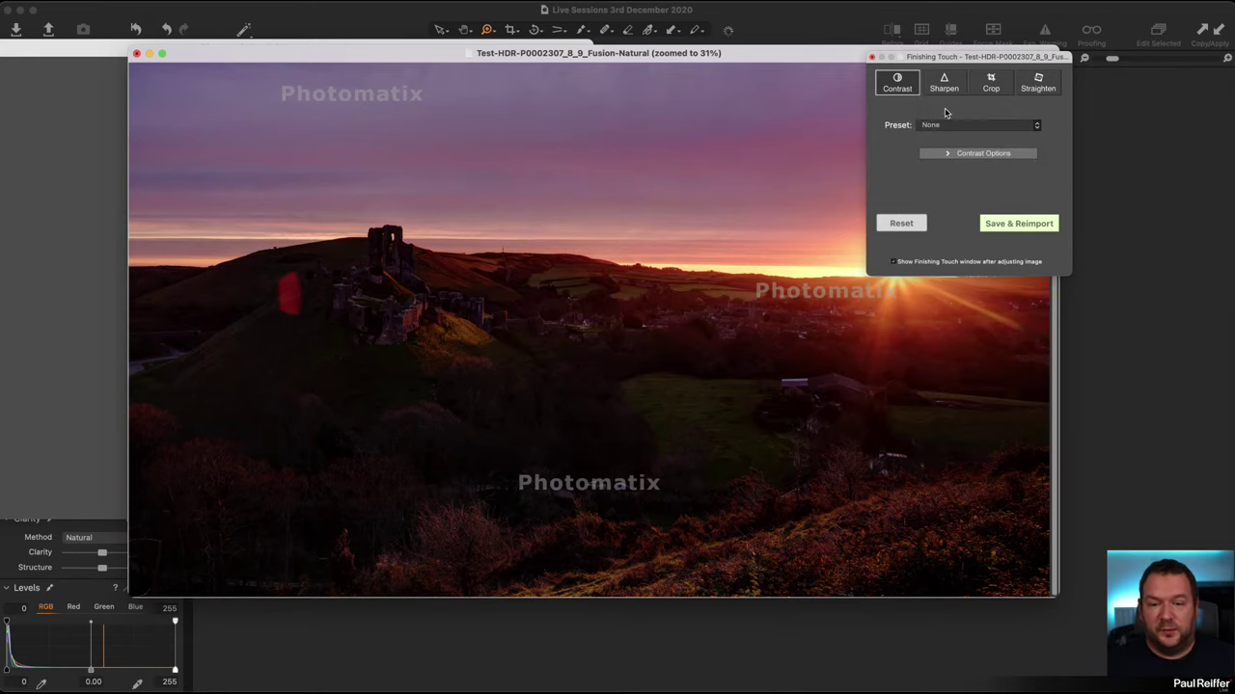
Step: Save the finished HDR image back into the Capture One catalog and open the new TIFF in the viewer
{"action": "left_click", "coordinate": [1030, 226]}
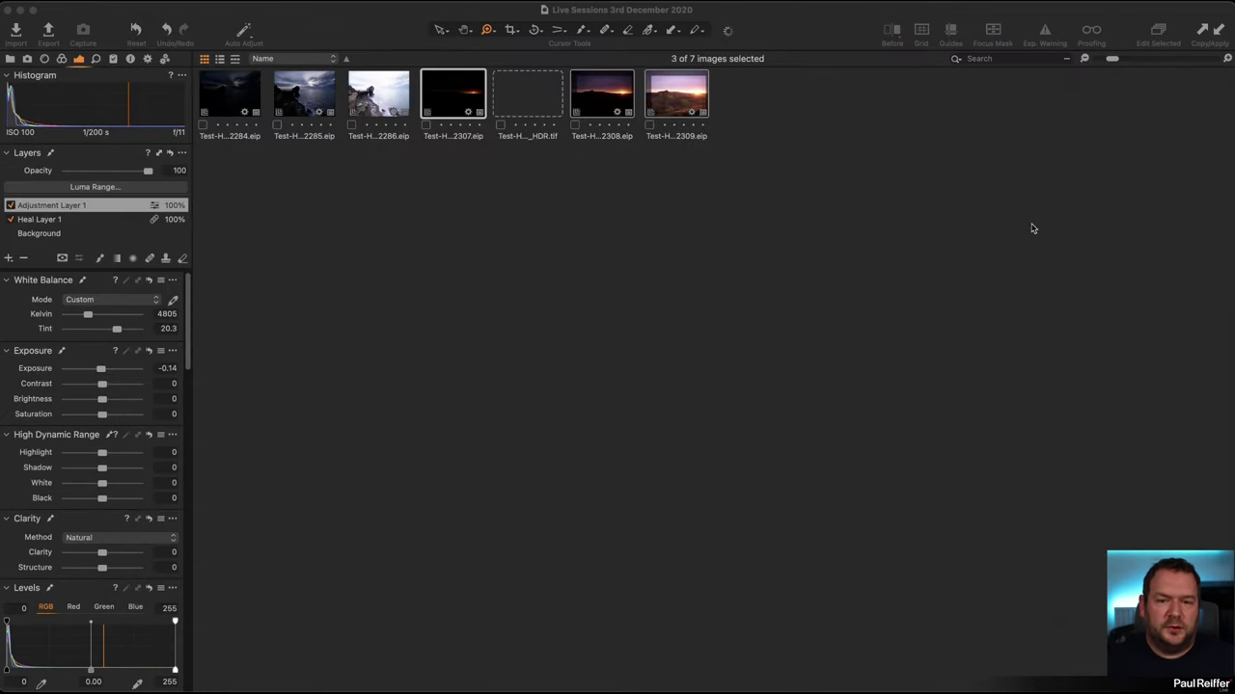
{"action": "left_click", "coordinate": [515, 96]}
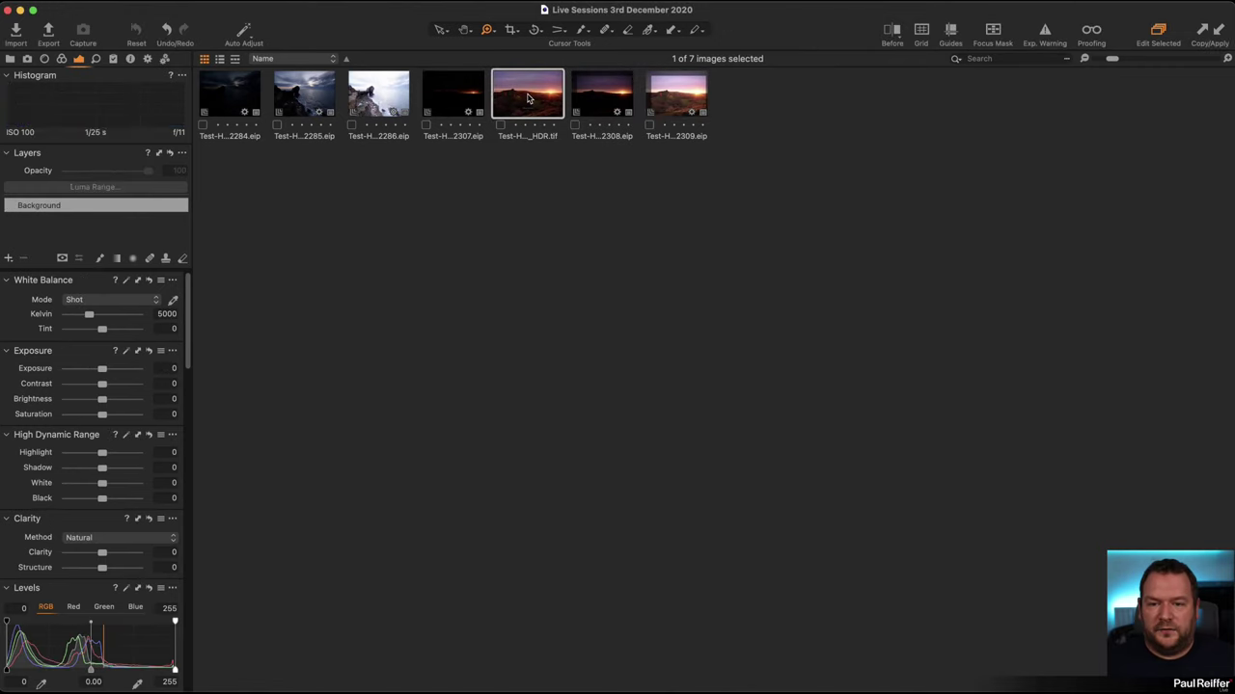
{"action": "left_click", "coordinate": [277, 6]}
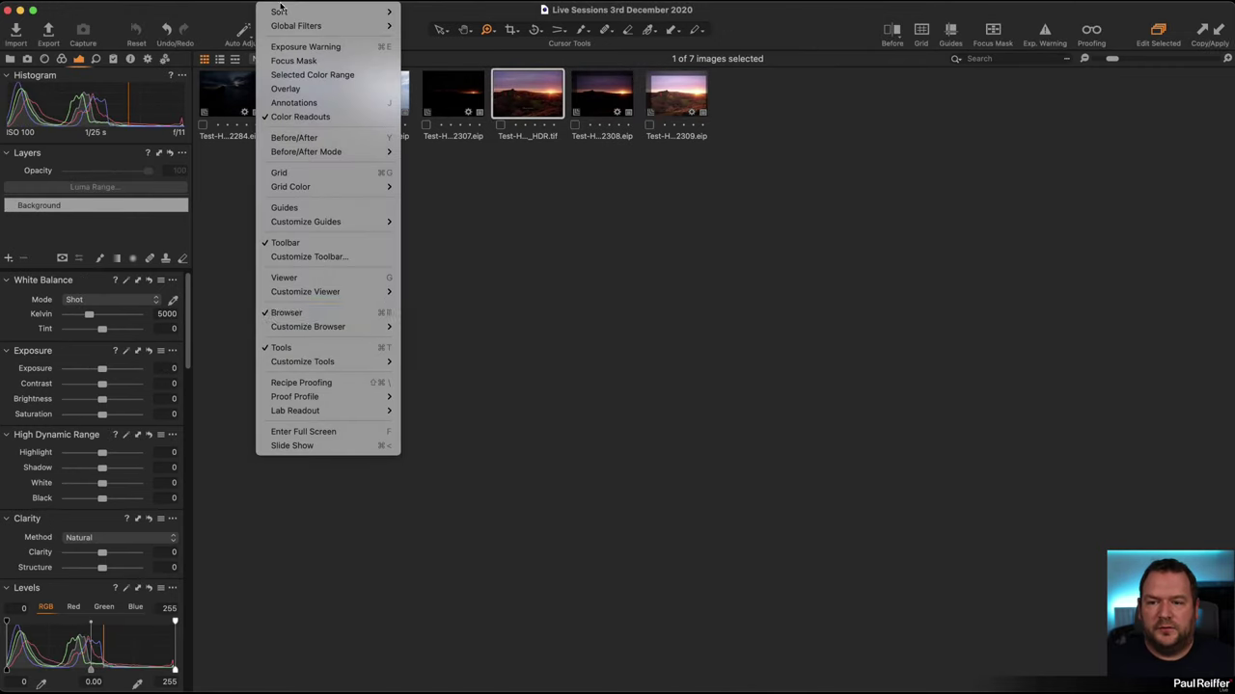
{"action": "left_click", "coordinate": [349, 280]}
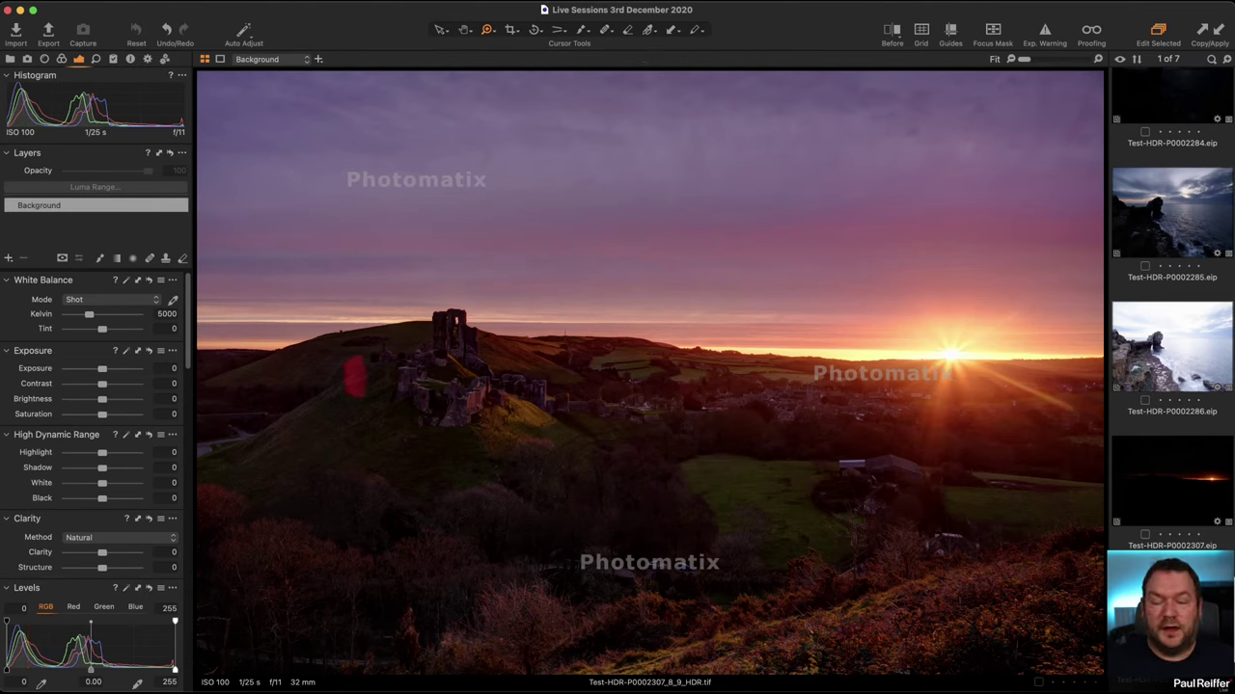
Step: Add the merged HDR TIFF to the HDR-Alt collection and open that collection
{"action": "left_click", "coordinate": [10, 60]}
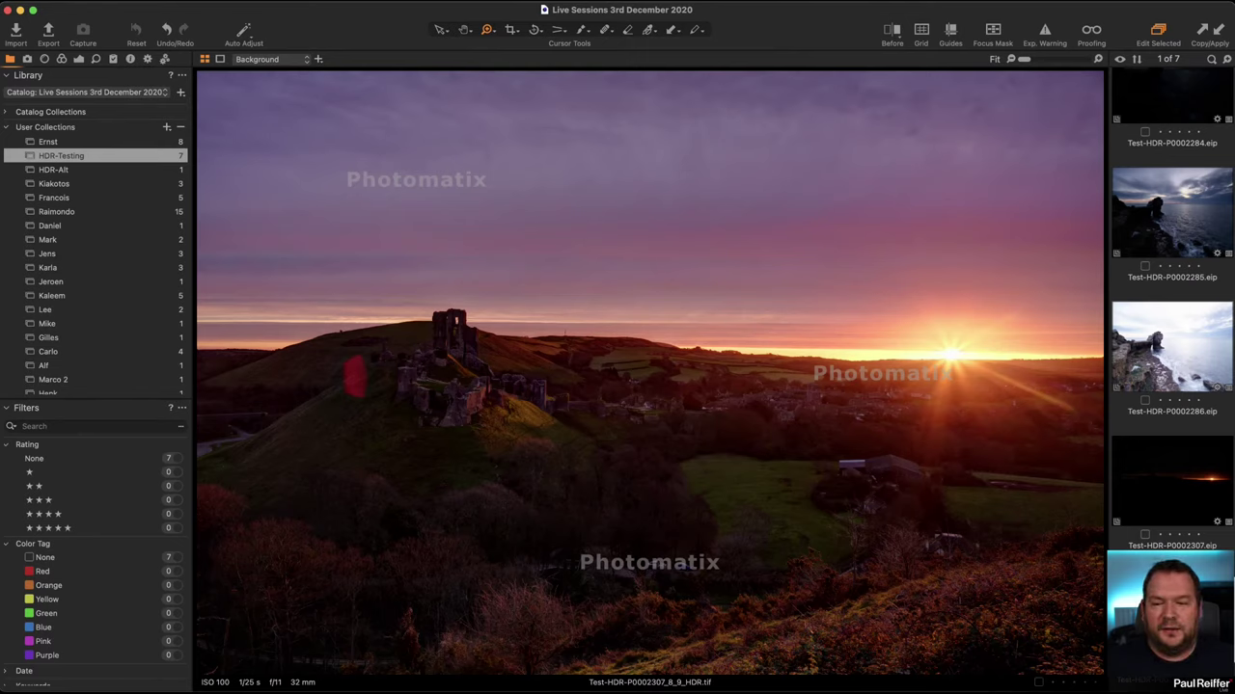
{"action": "left_click_drag", "start_coordinate": [345, 465], "coordinate": [65, 171]}
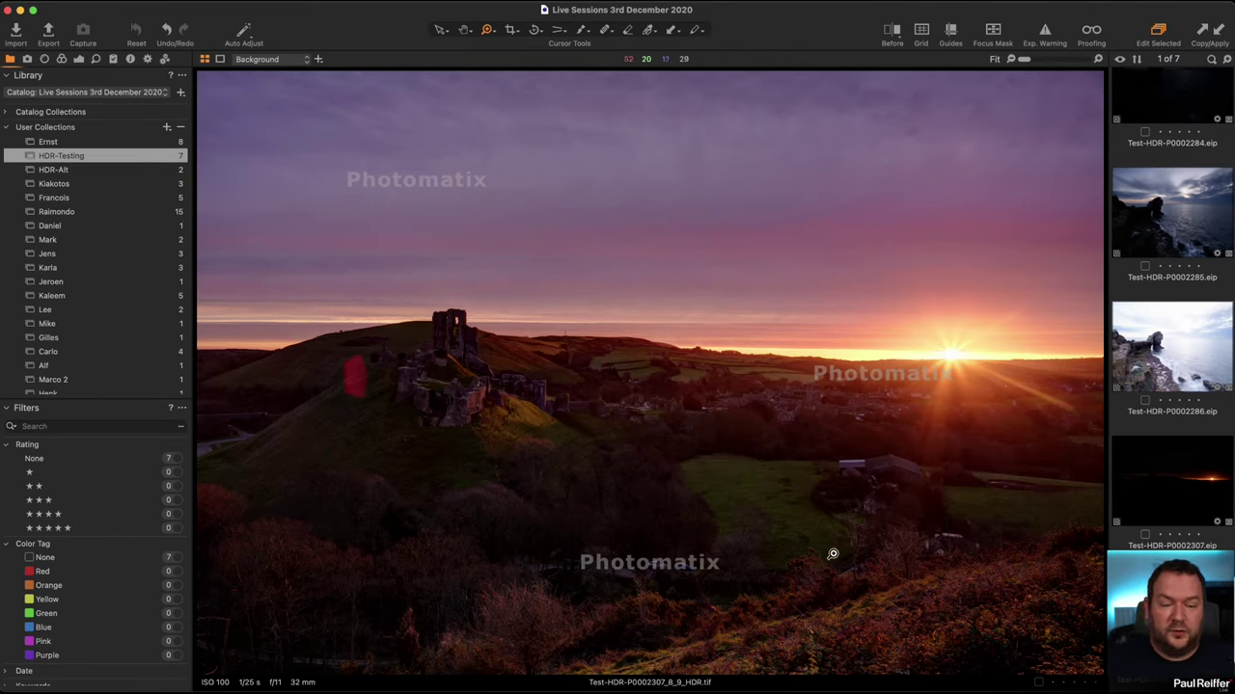
{"action": "left_click", "coordinate": [65, 171]}
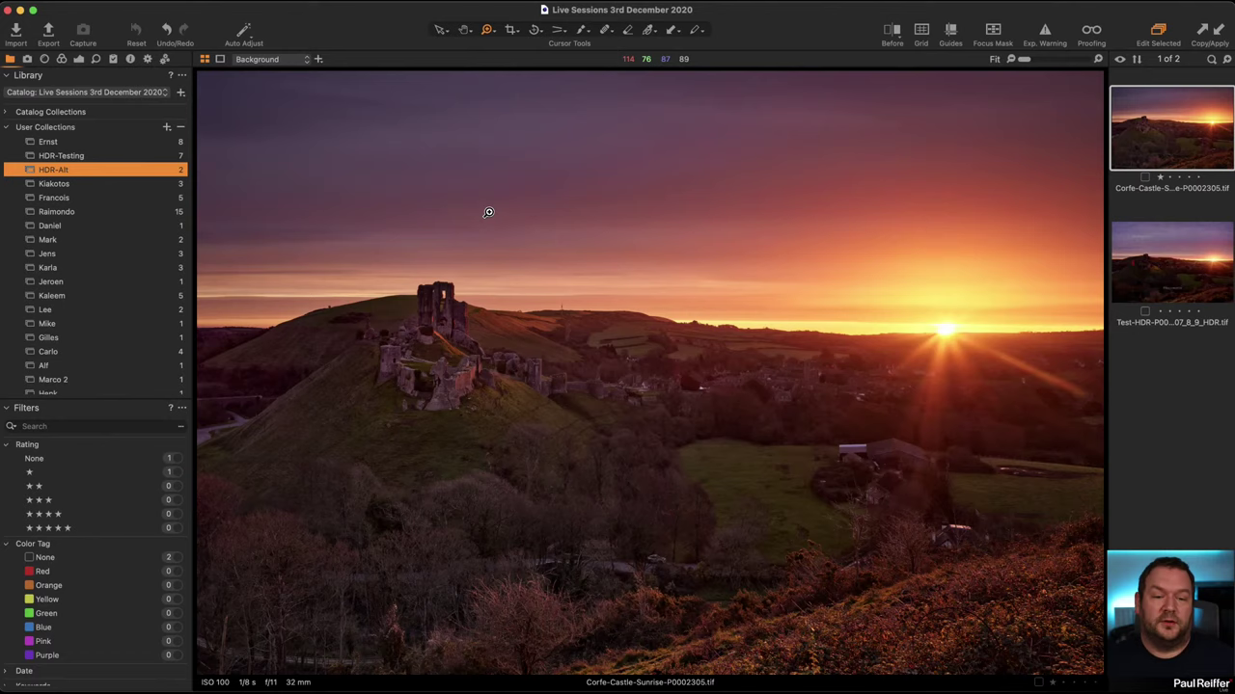
Step: Compare Corfe-Castle-Sunrise-P0002305.tif with the Photomatix HDR TIFF side by side and one at a time, examining the sun up close
{"action": "left_click", "coordinate": [1154, 261], "text": "super"}
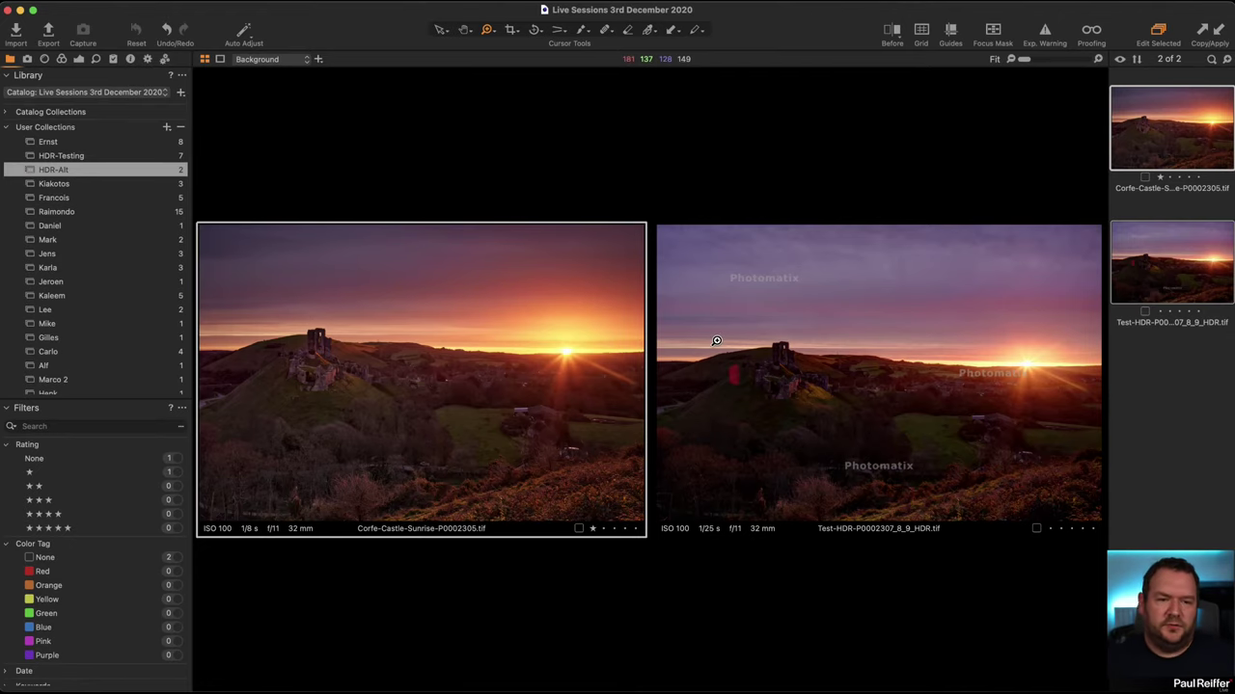
{"action": "left_click", "coordinate": [1157, 256]}
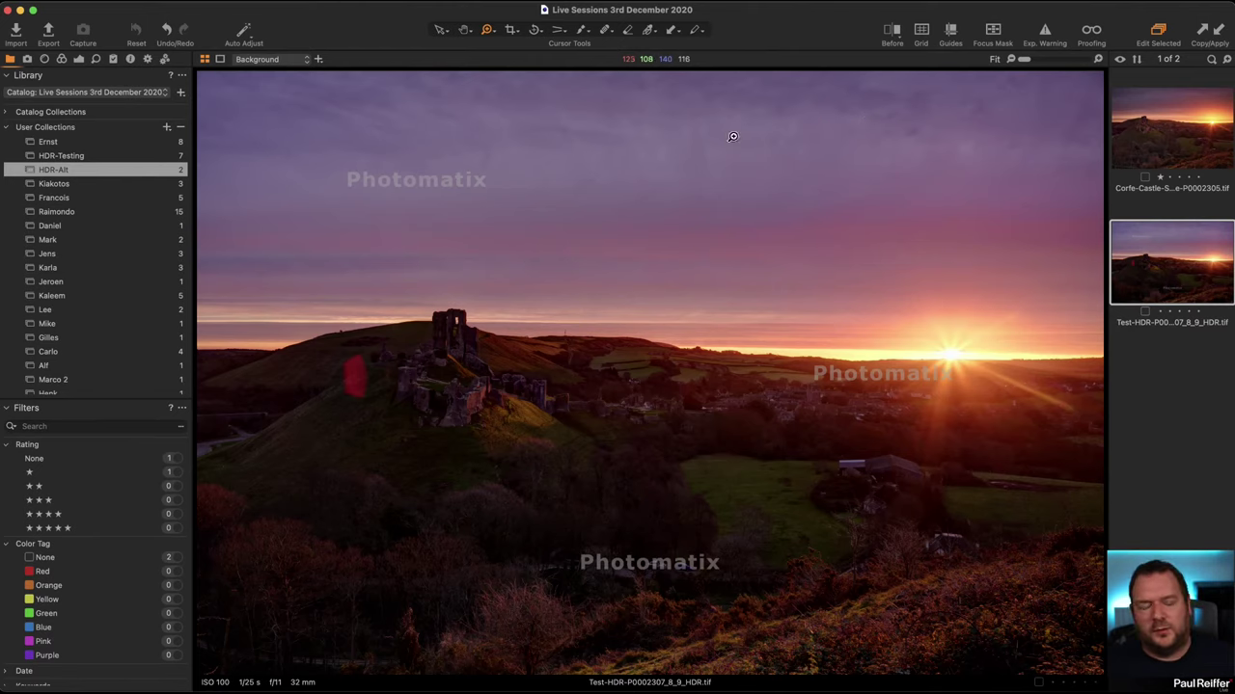
{"action": "left_click", "coordinate": [1192, 143]}
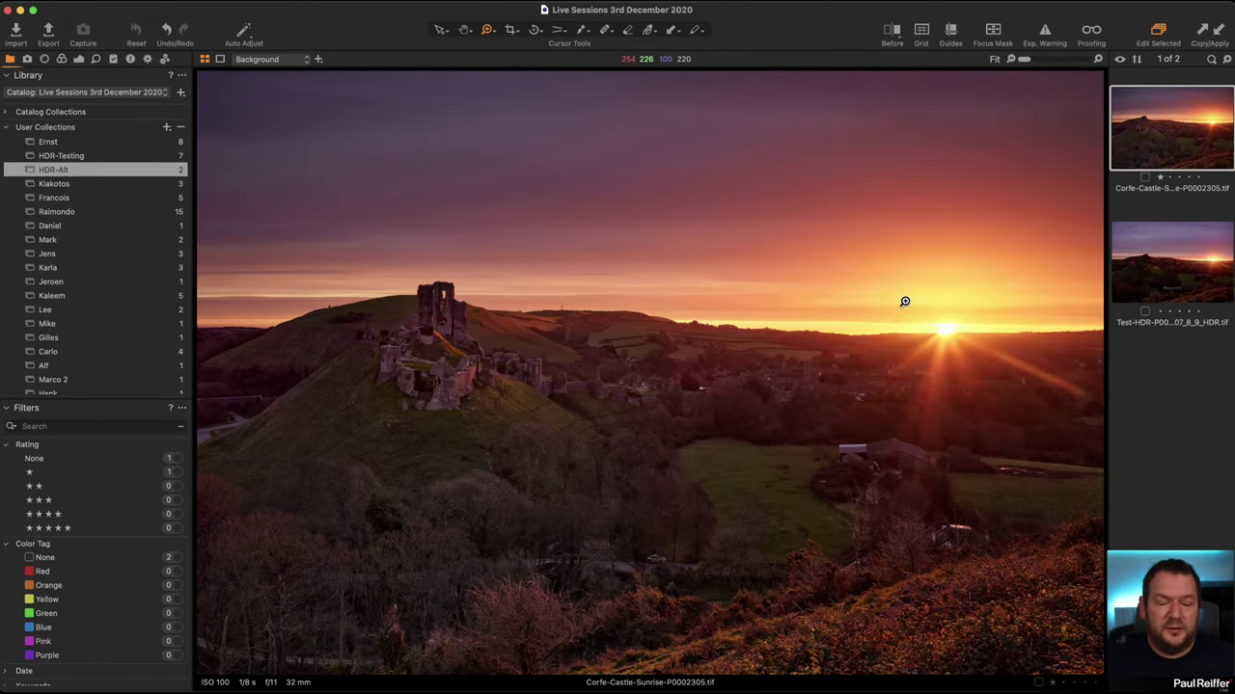
{"action": "left_click_drag", "start_coordinate": [903, 299], "coordinate": [994, 362]}
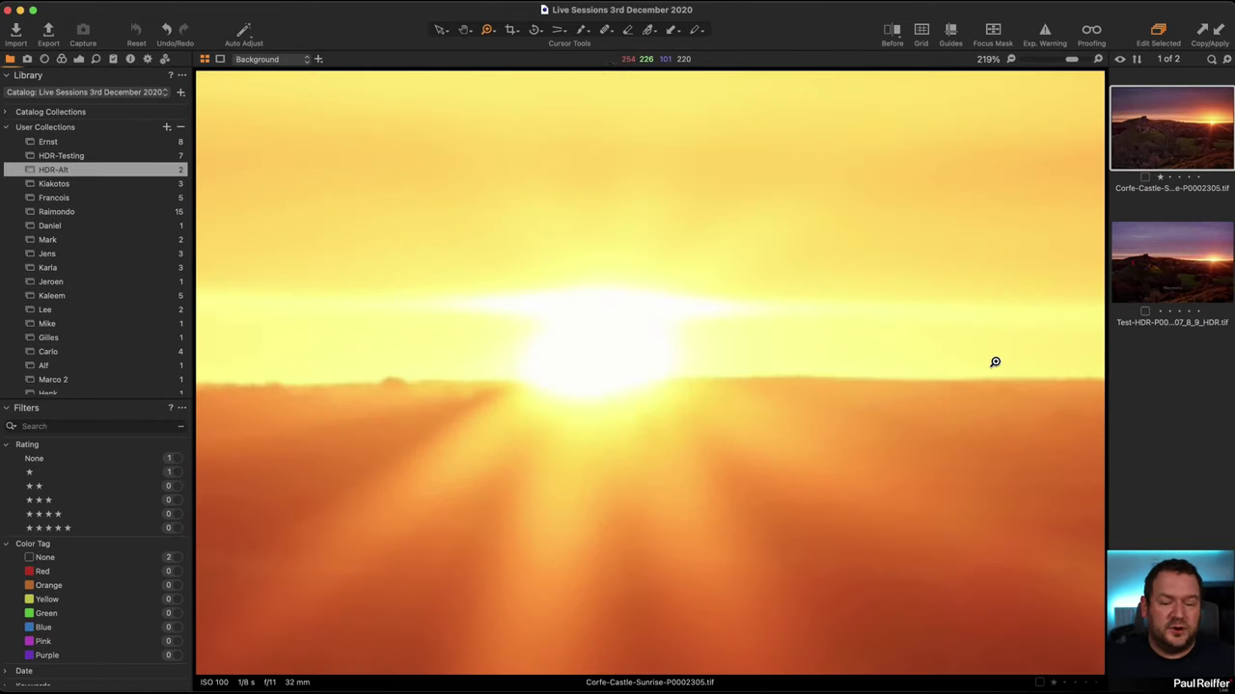
{"action": "left_click", "coordinate": [723, 402], "text": "alt"}
{"action": "key", "text": "super+0"}
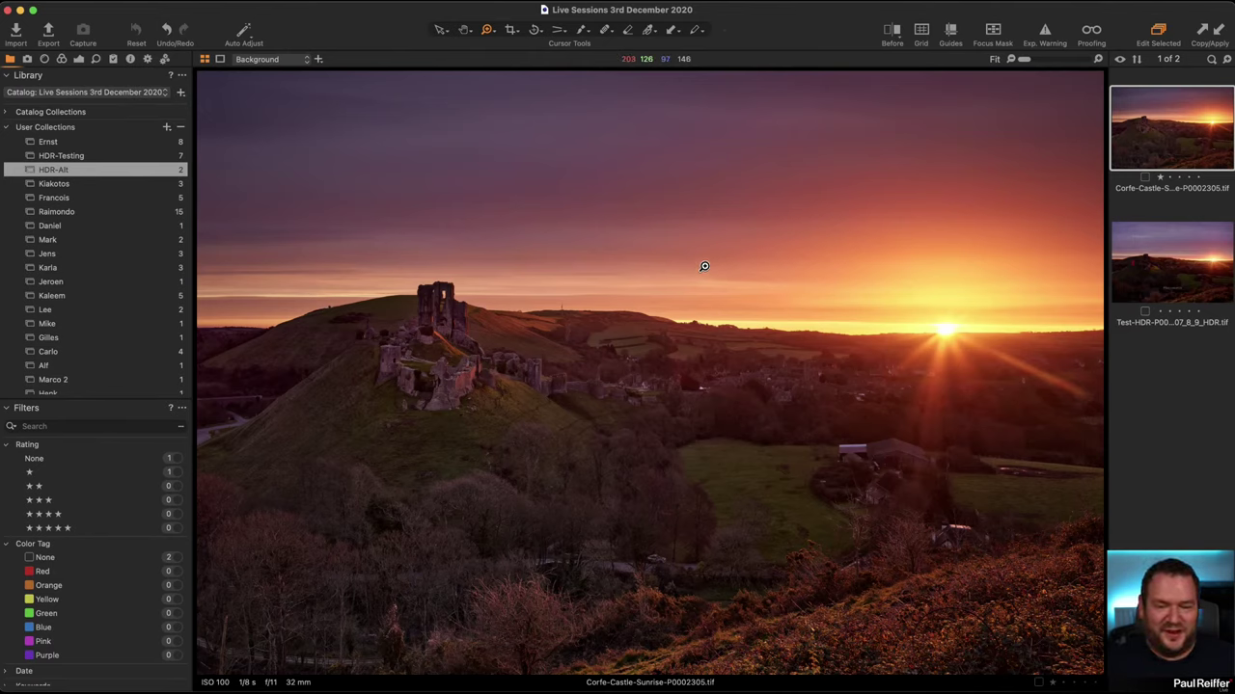
{"action": "left_click", "coordinate": [1187, 288]}
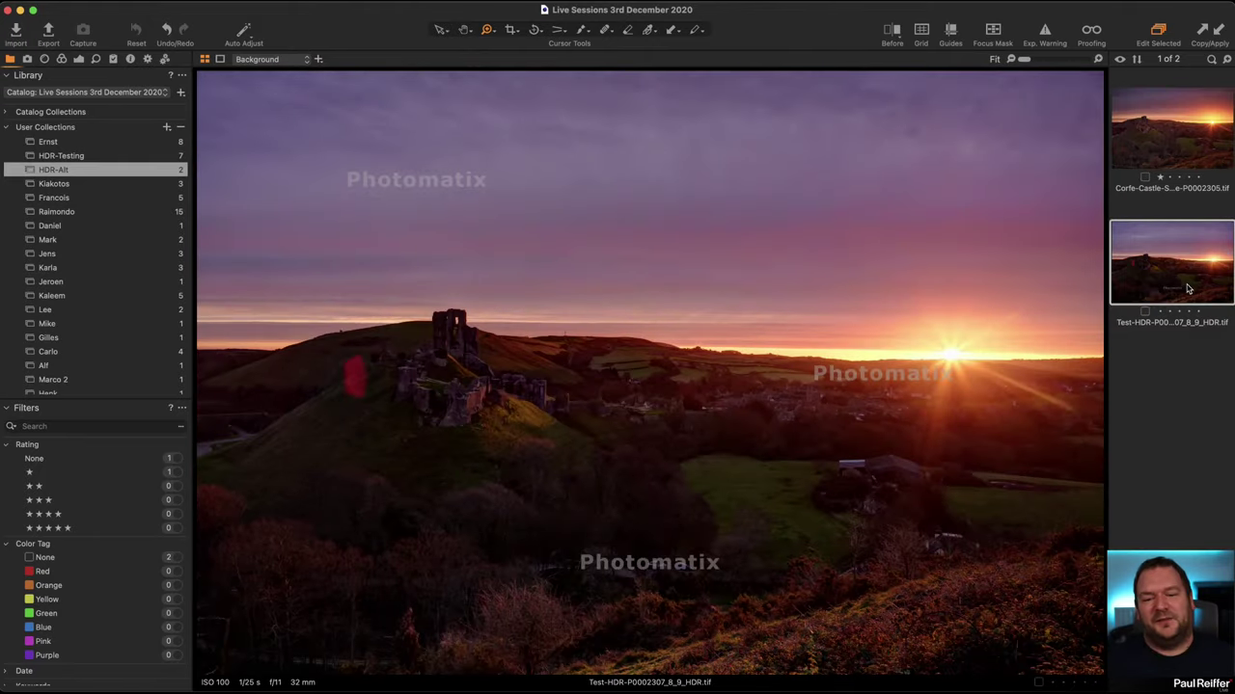
{"action": "left_click", "coordinate": [1185, 140]}
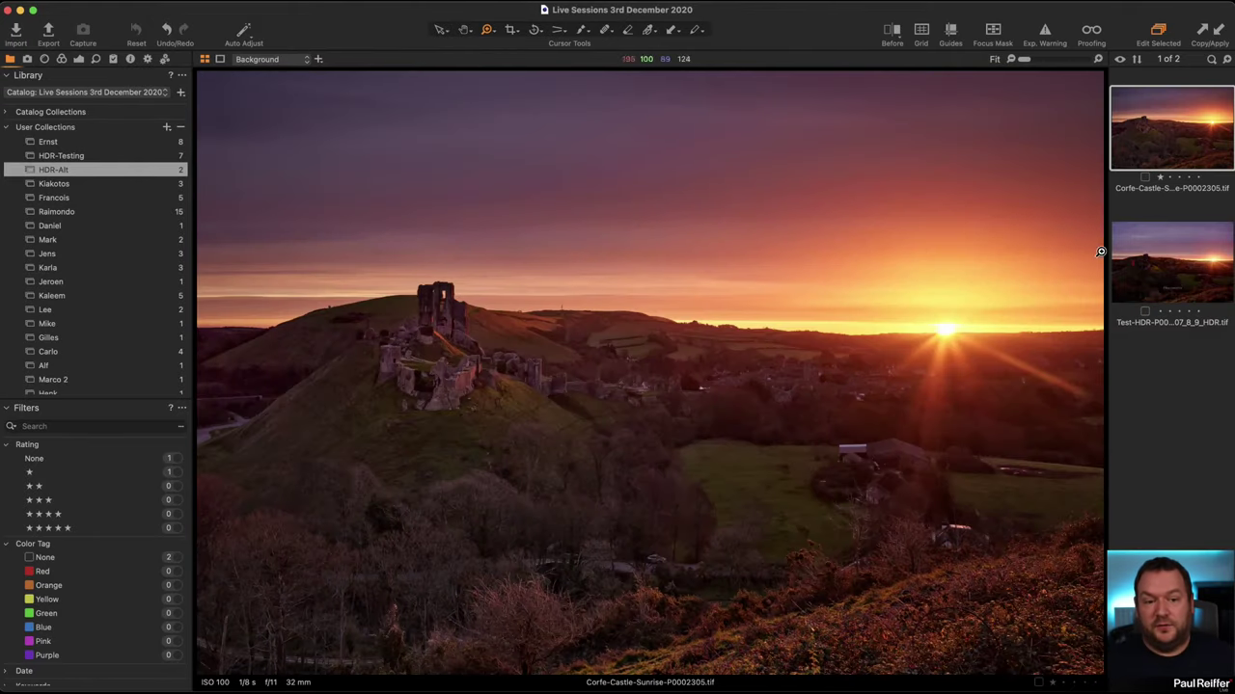
{"action": "left_click", "coordinate": [1151, 272]}
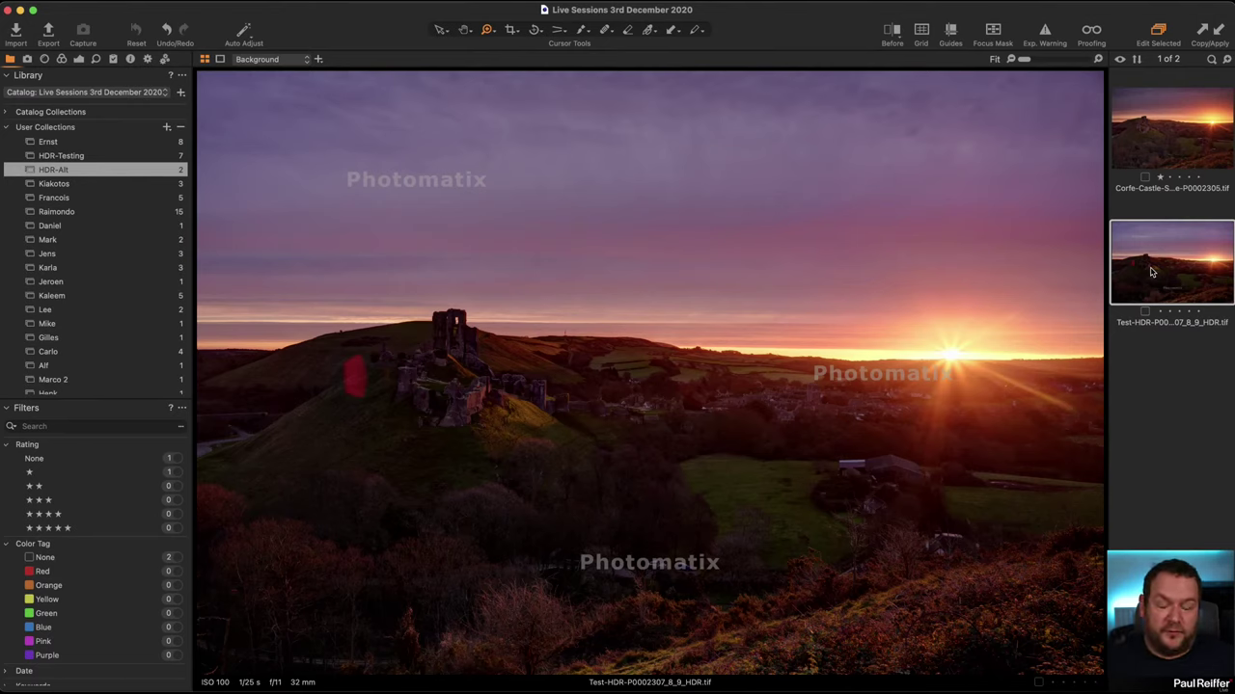
Step: Select the three seascape exposures Test-HDR-P0002284 to Test-HDR-P0002286 in the HDR-Testing collection
{"action": "left_click", "coordinate": [97, 157]}
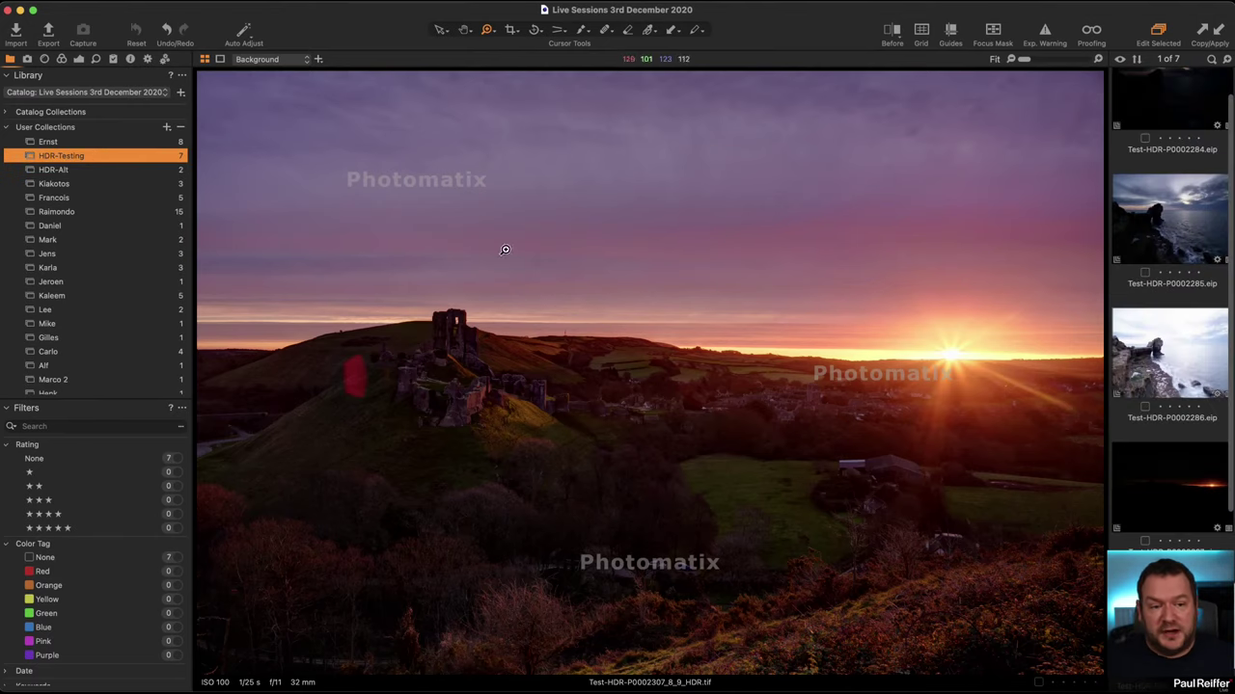
{"action": "scroll", "coordinate": [1196, 535], "scroll_direction": "down", "scroll_amount": 2}
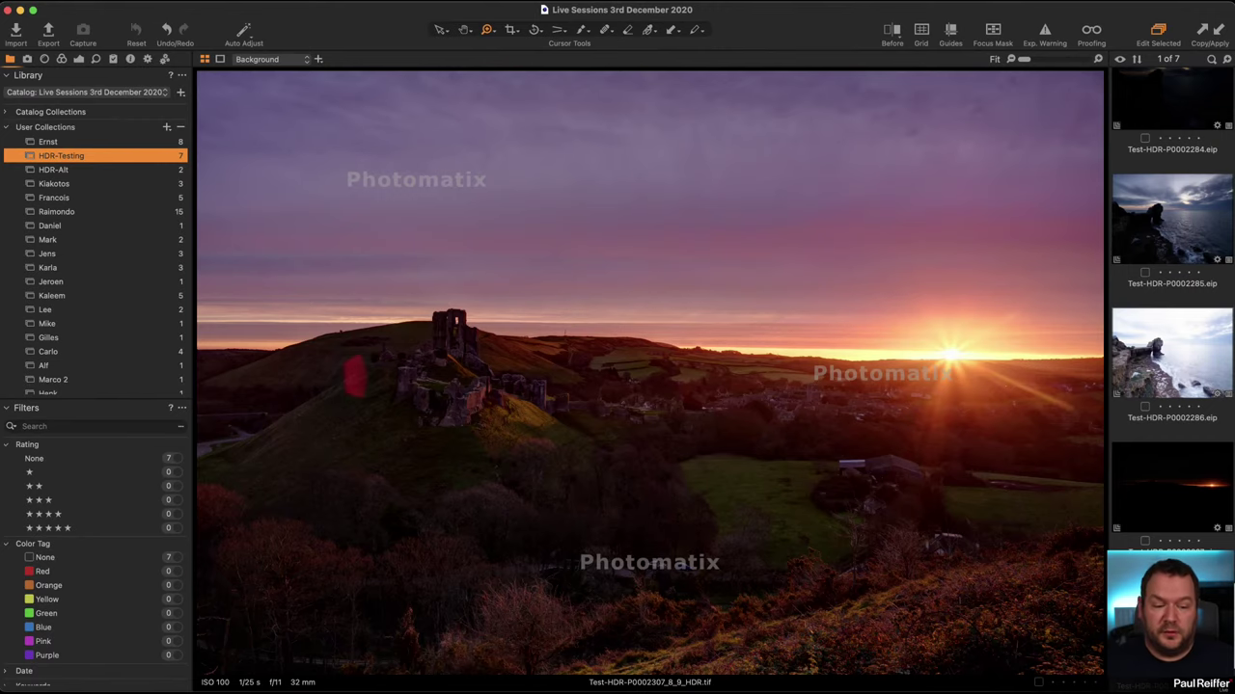
{"action": "left_click", "coordinate": [1175, 359]}
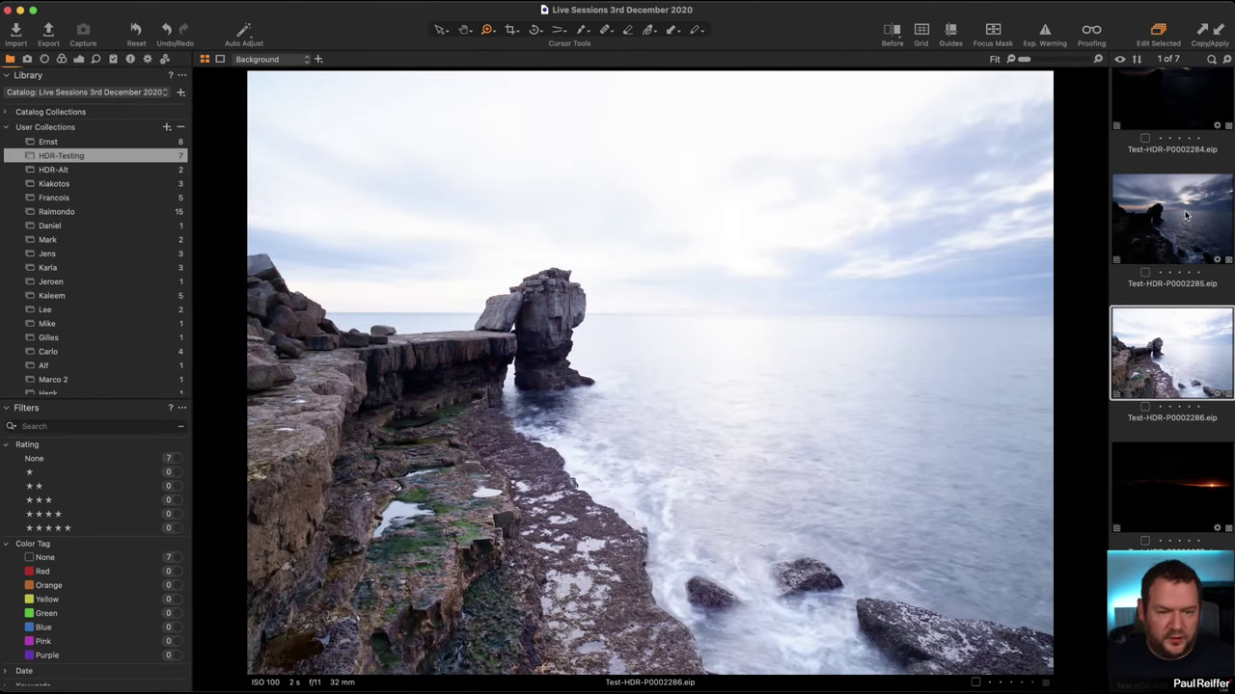
{"action": "scroll", "coordinate": [1186, 216], "scroll_direction": "up", "scroll_amount": 1}
{"action": "left_click", "coordinate": [1153, 126], "text": "shift"}
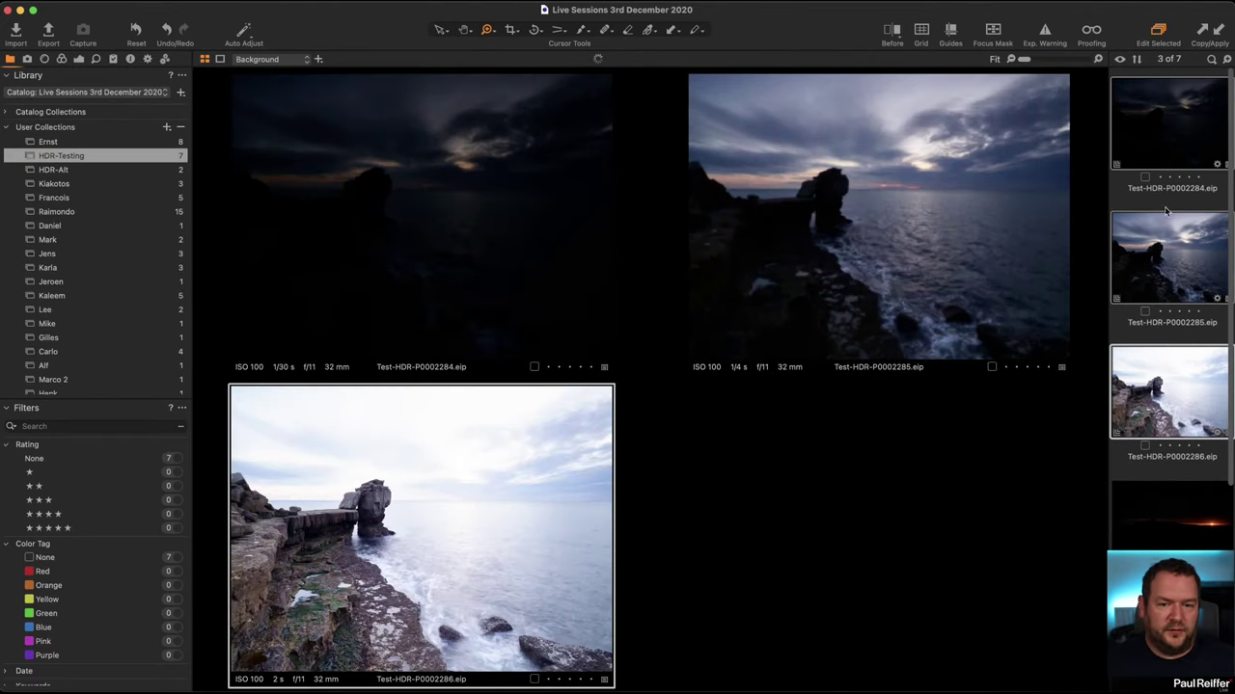
Step: Send the selected exposures to Merge to HDR with Photomatix Pro, using combined file names, the _HDR suffix and TIFF 16-BIT format
{"action": "right_click", "coordinate": [1153, 126]}
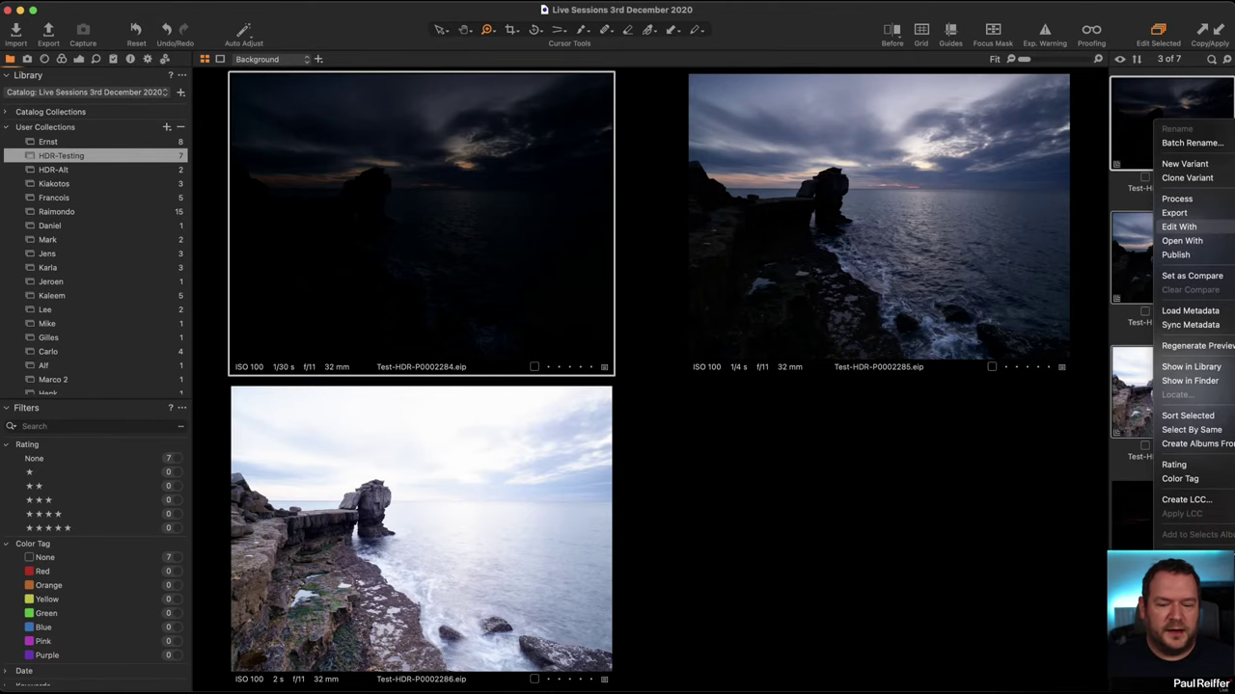
{"action": "left_click", "coordinate": [1179, 226]}
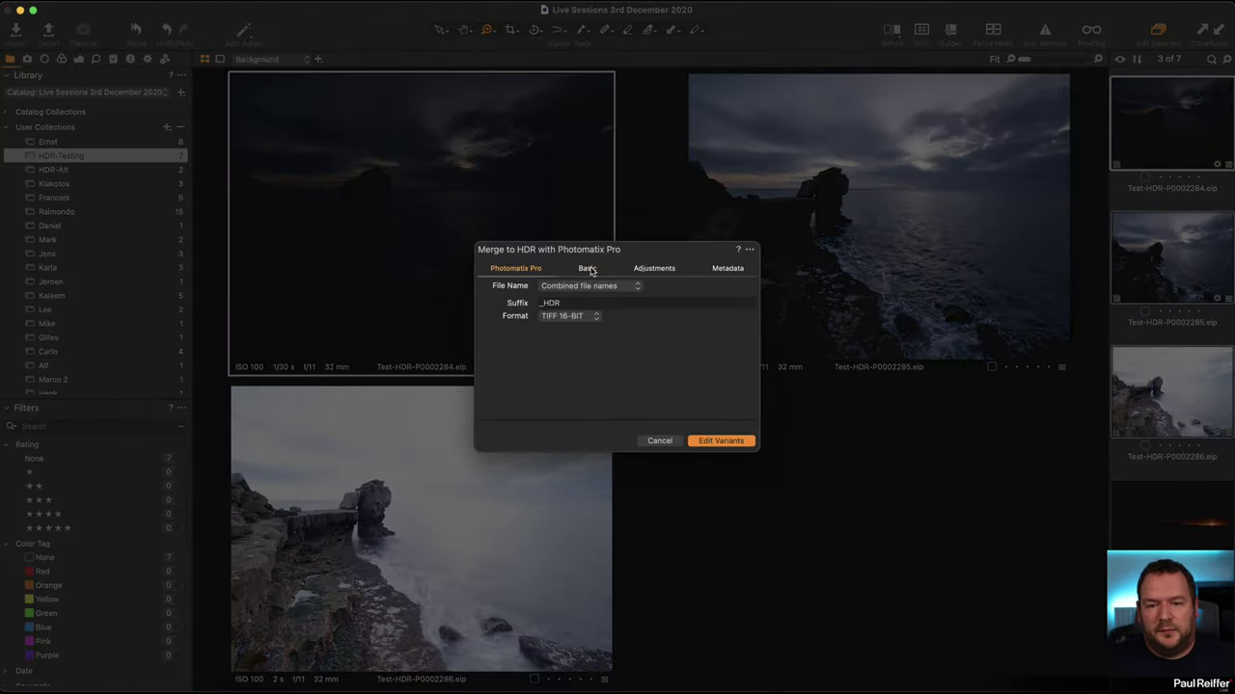
{"action": "left_click", "coordinate": [591, 271]}
{"action": "left_click", "coordinate": [528, 268]}
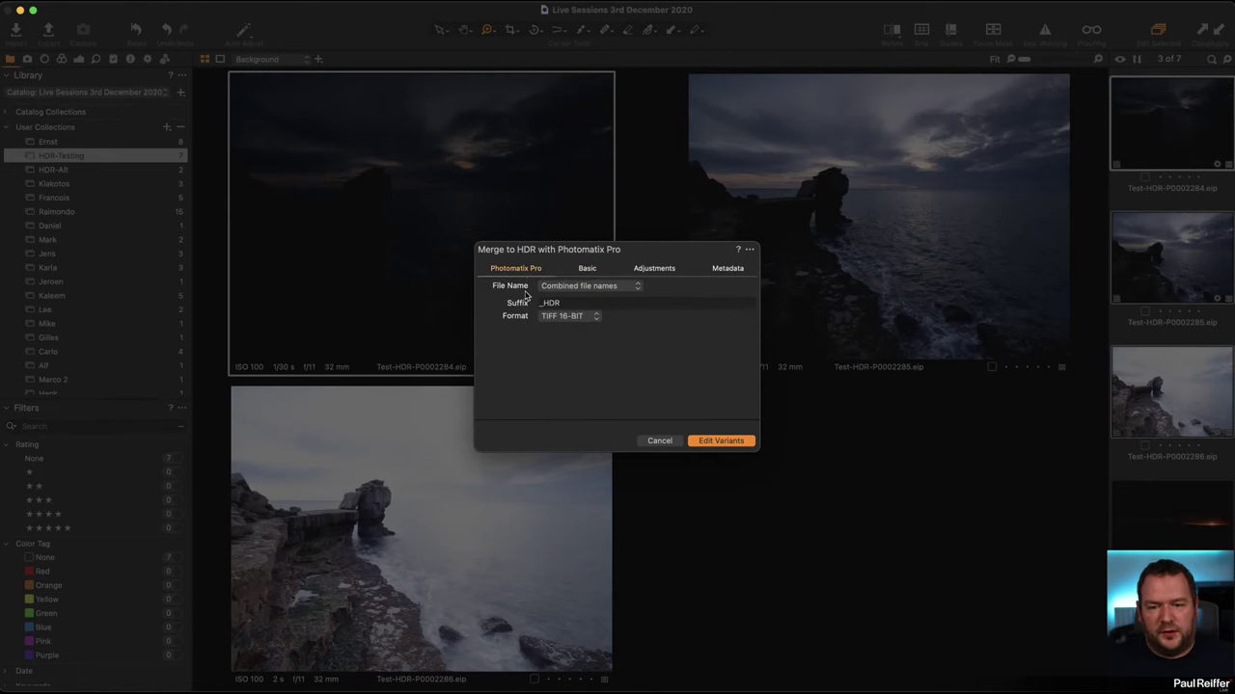
{"action": "left_click", "coordinate": [735, 441]}
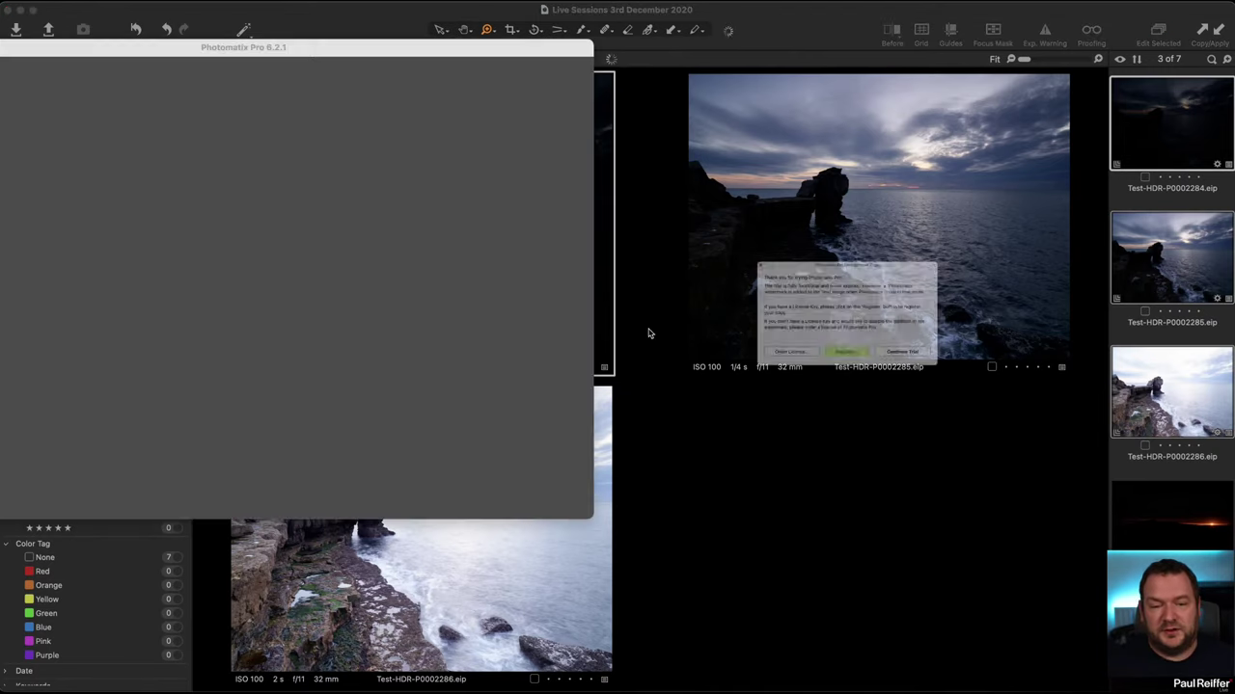
Step: Continue the Photomatix trial, proceed from the merge options to the deghosting options, and bring the whole deghosting window into view
{"action": "left_click", "coordinate": [949, 384]}
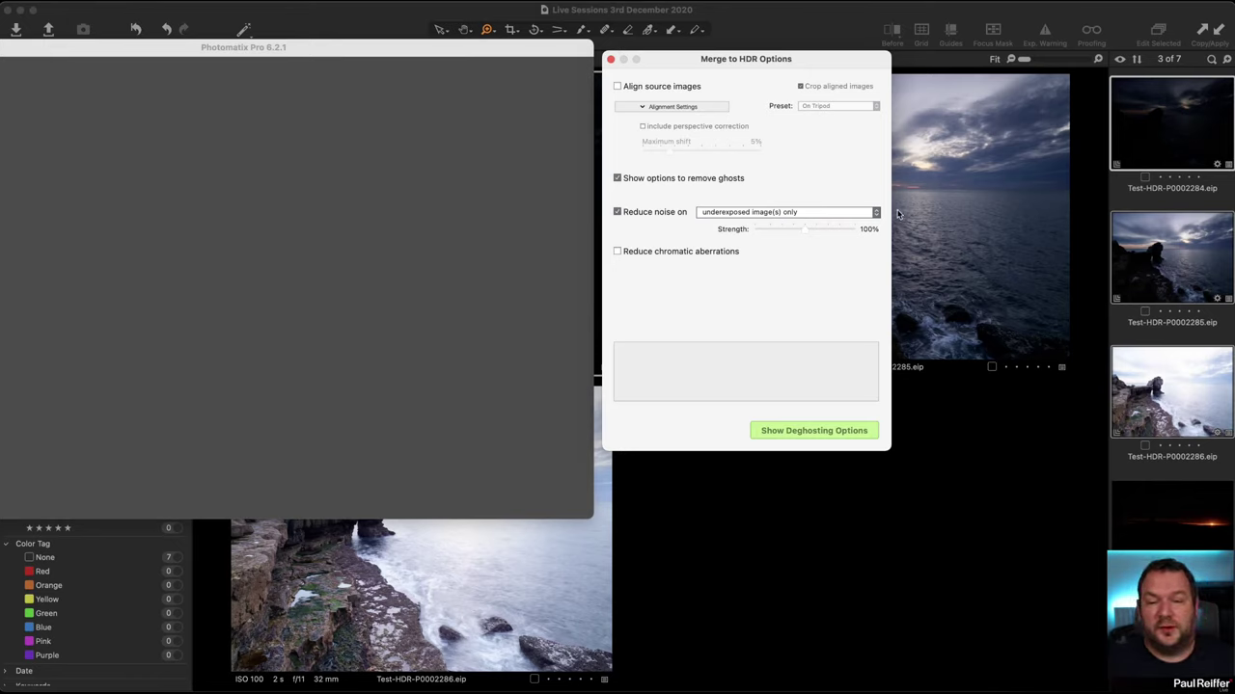
{"action": "mouse_move", "coordinate": [645, 257]}
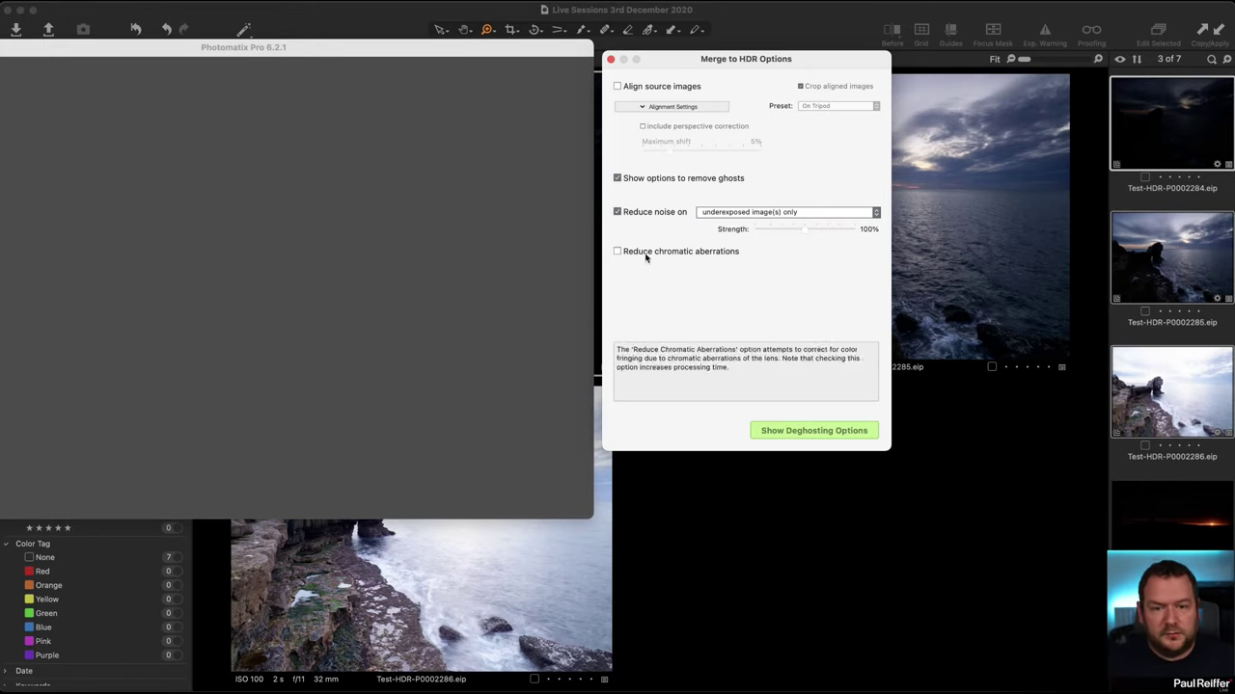
{"action": "left_click", "coordinate": [821, 430]}
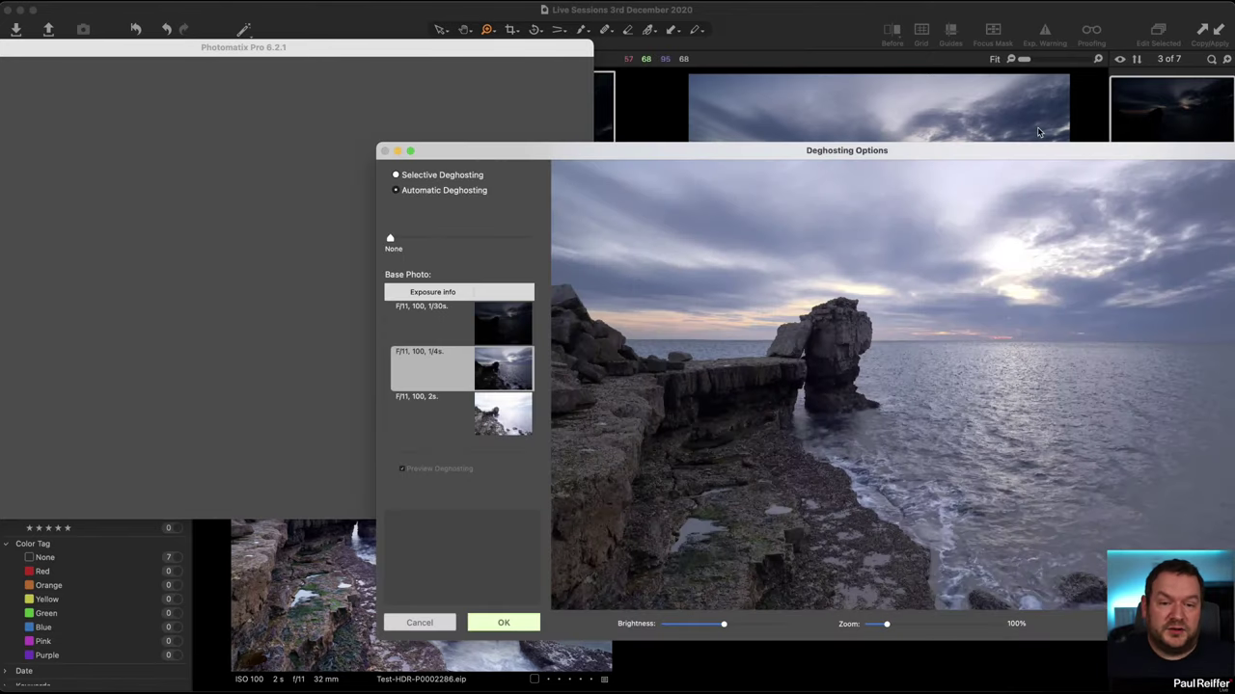
{"action": "left_click_drag", "start_coordinate": [994, 154], "coordinate": [690, 26]}
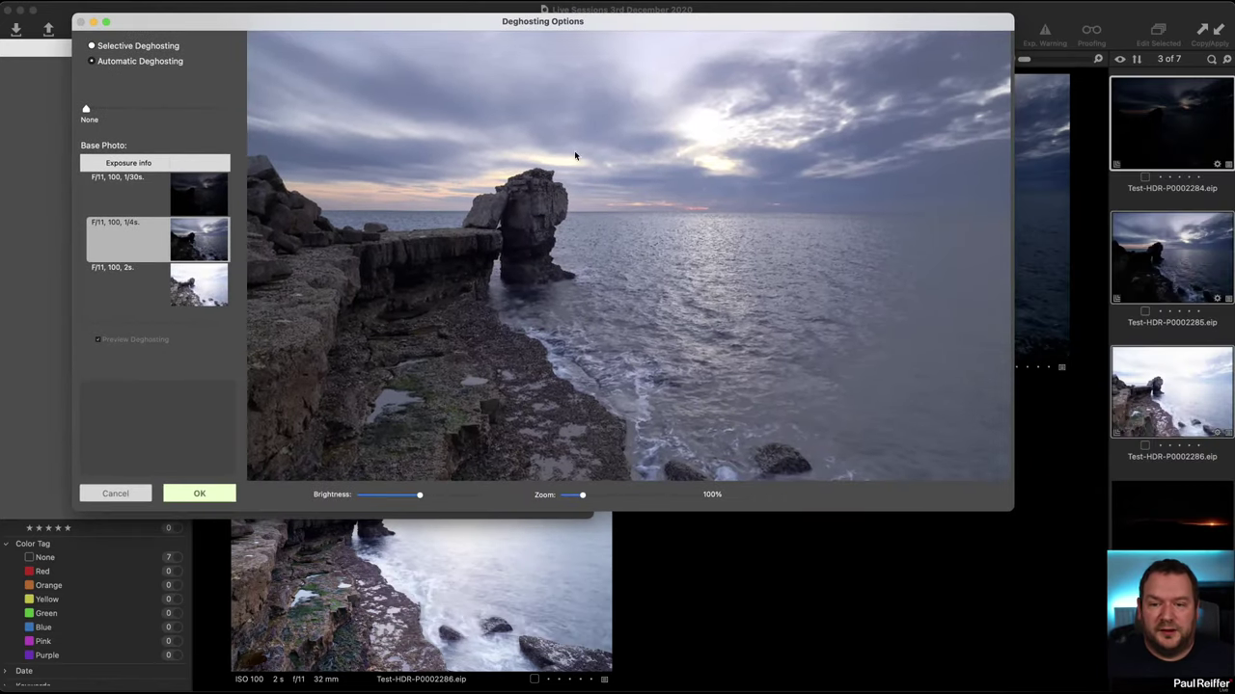
Step: Set Automatic Deghosting to Mild with the 1/4 s base photo and merge the seascape exposures
{"action": "left_click", "coordinate": [137, 49]}
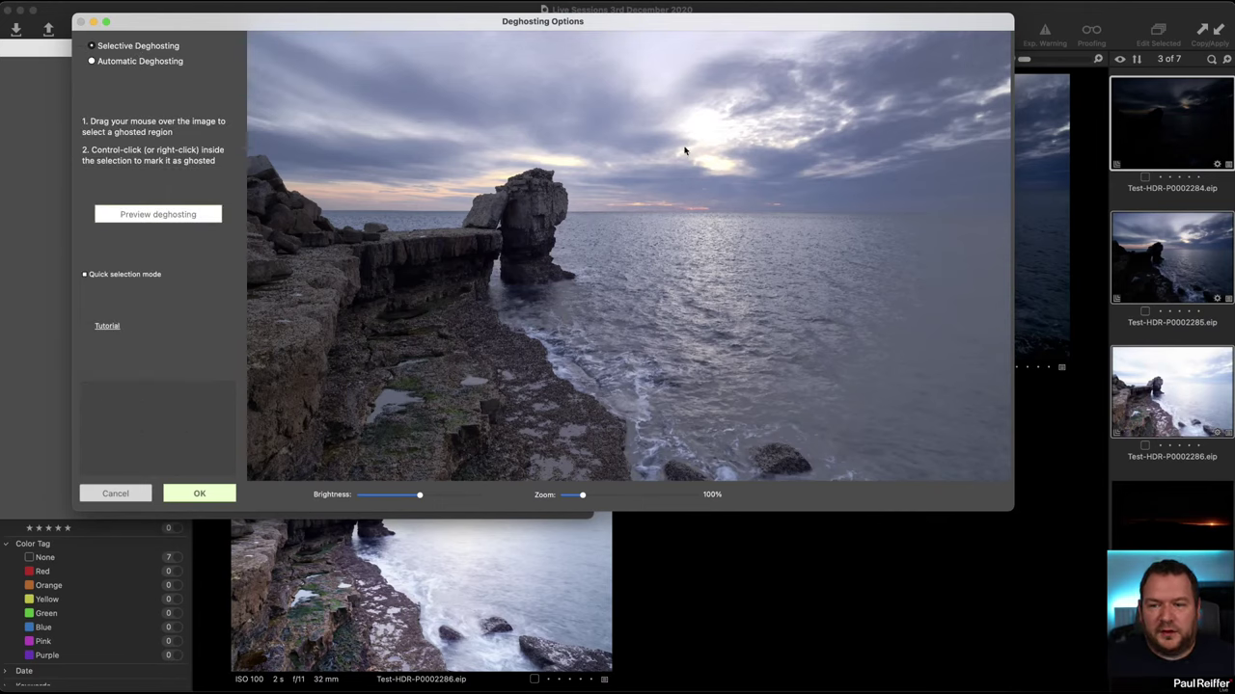
{"action": "left_click", "coordinate": [113, 63]}
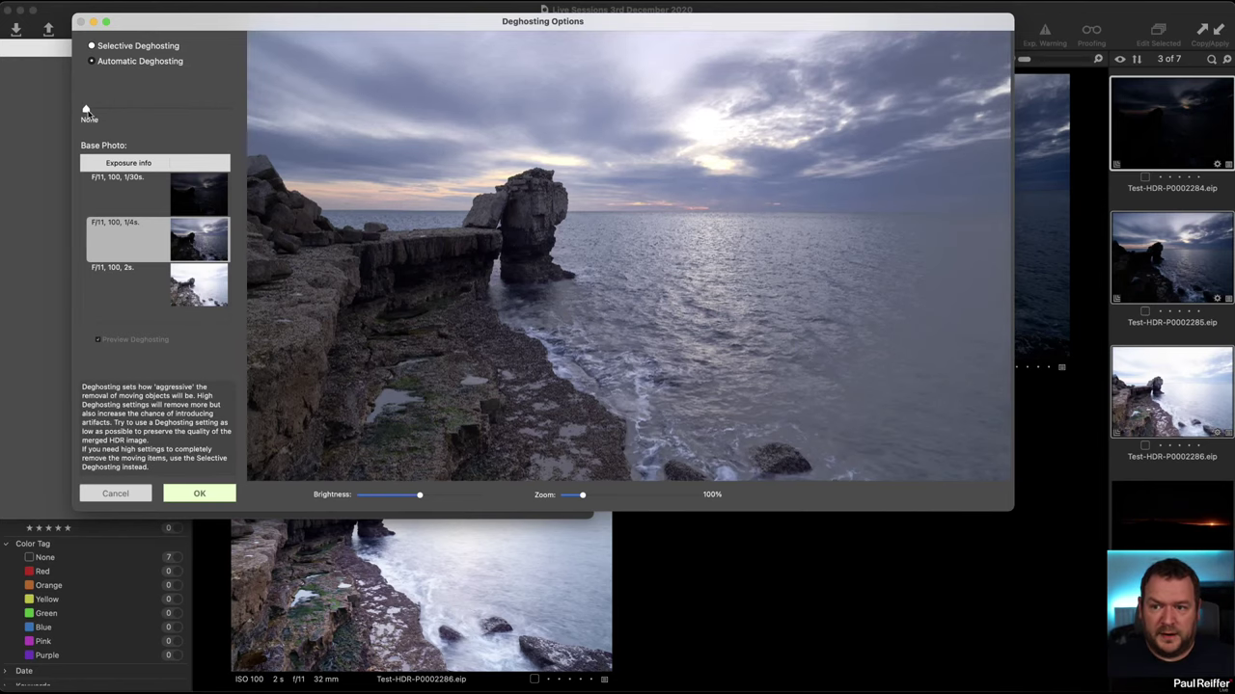
{"action": "left_click_drag", "start_coordinate": [85, 109], "coordinate": [126, 114]}
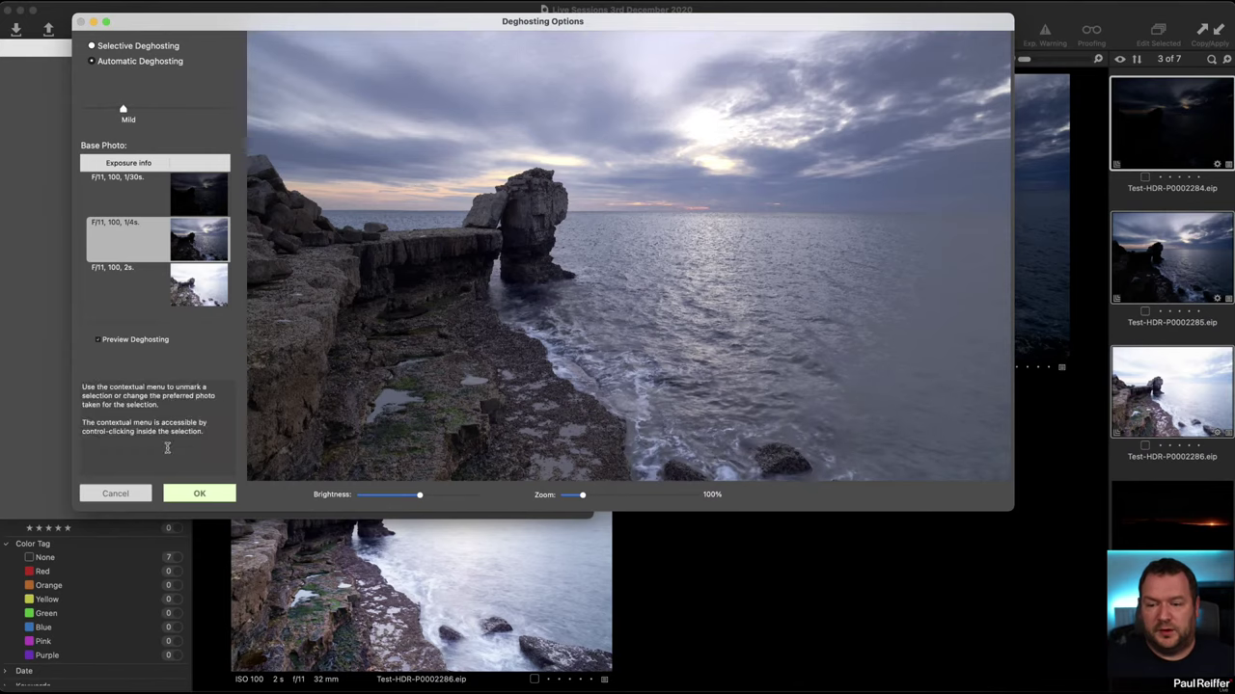
{"action": "left_click", "coordinate": [206, 493]}
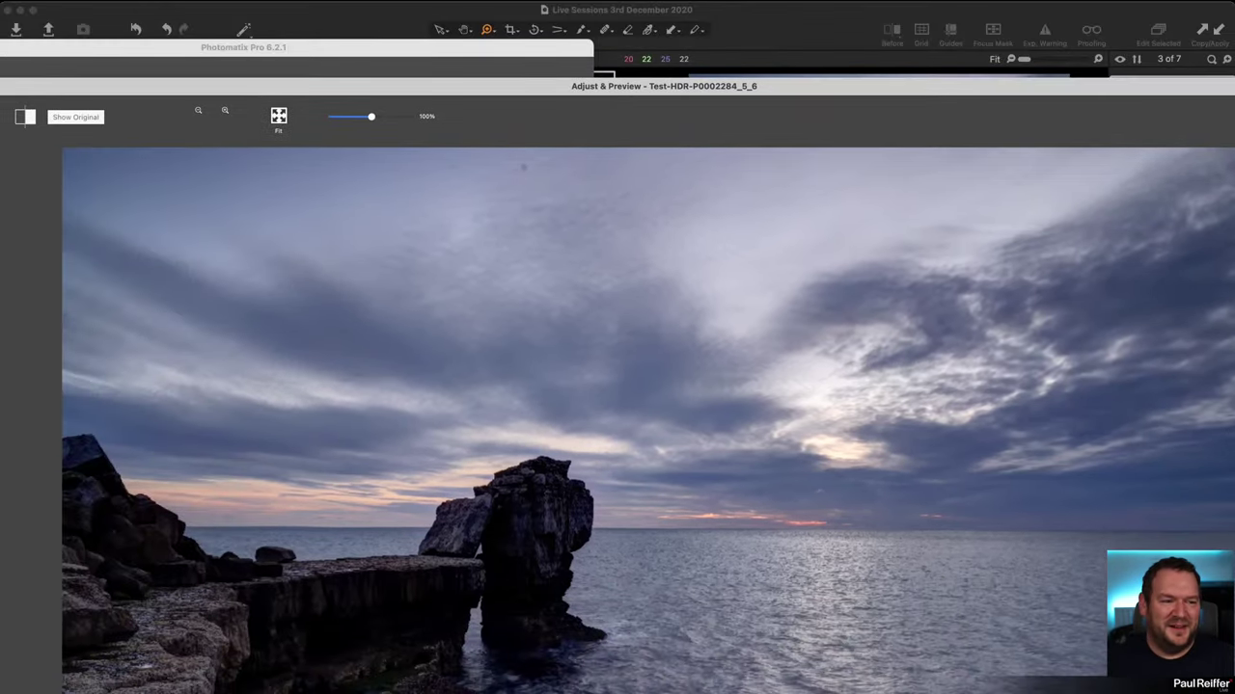
Step: Rearrange the merged seascape's windows and bring its Adjust & Preview window to the front in full view
{"action": "left_click_drag", "start_coordinate": [1231, 82], "coordinate": [878, 452]}
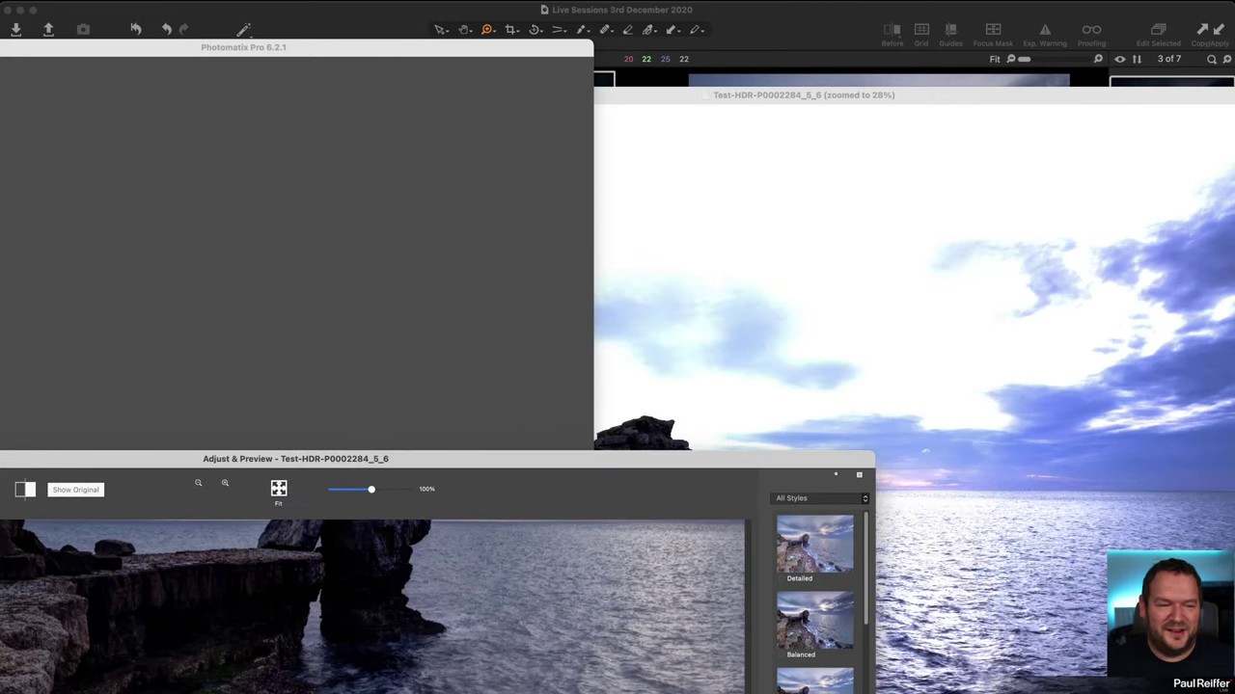
{"action": "left_click", "coordinate": [882, 453]}
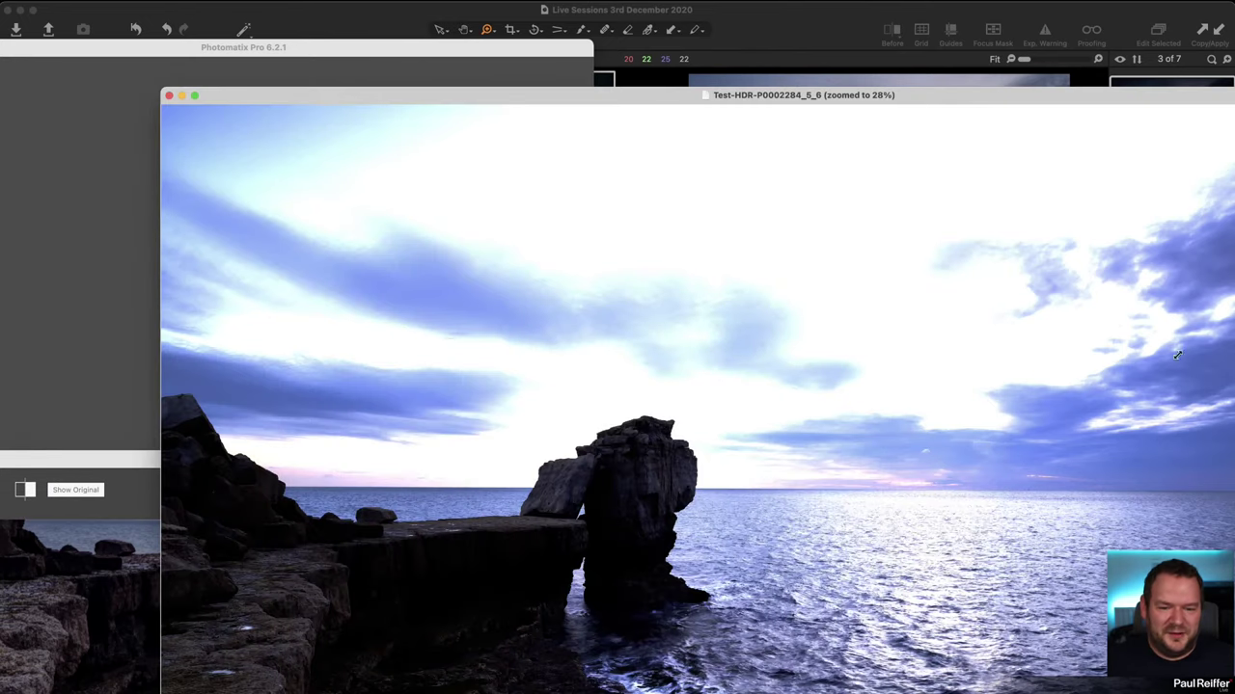
{"action": "left_click_drag", "start_coordinate": [1162, 89], "coordinate": [1139, 462]}
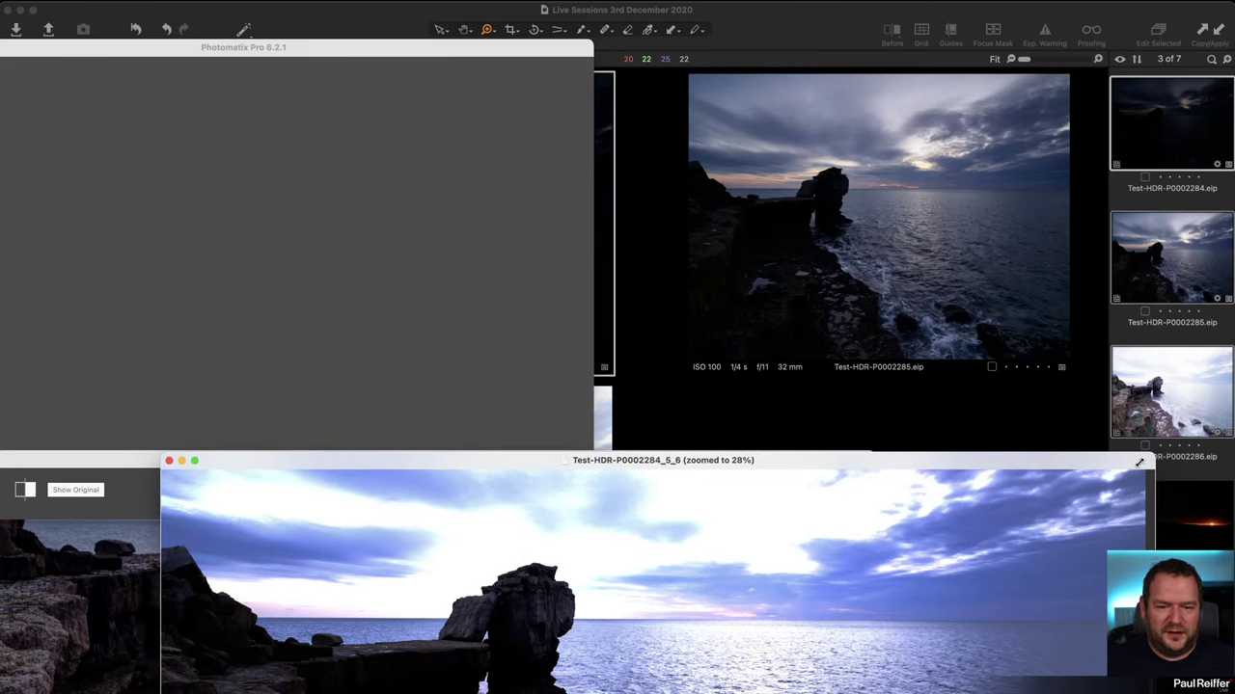
{"action": "left_click_drag", "start_coordinate": [1046, 463], "coordinate": [1036, 14]}
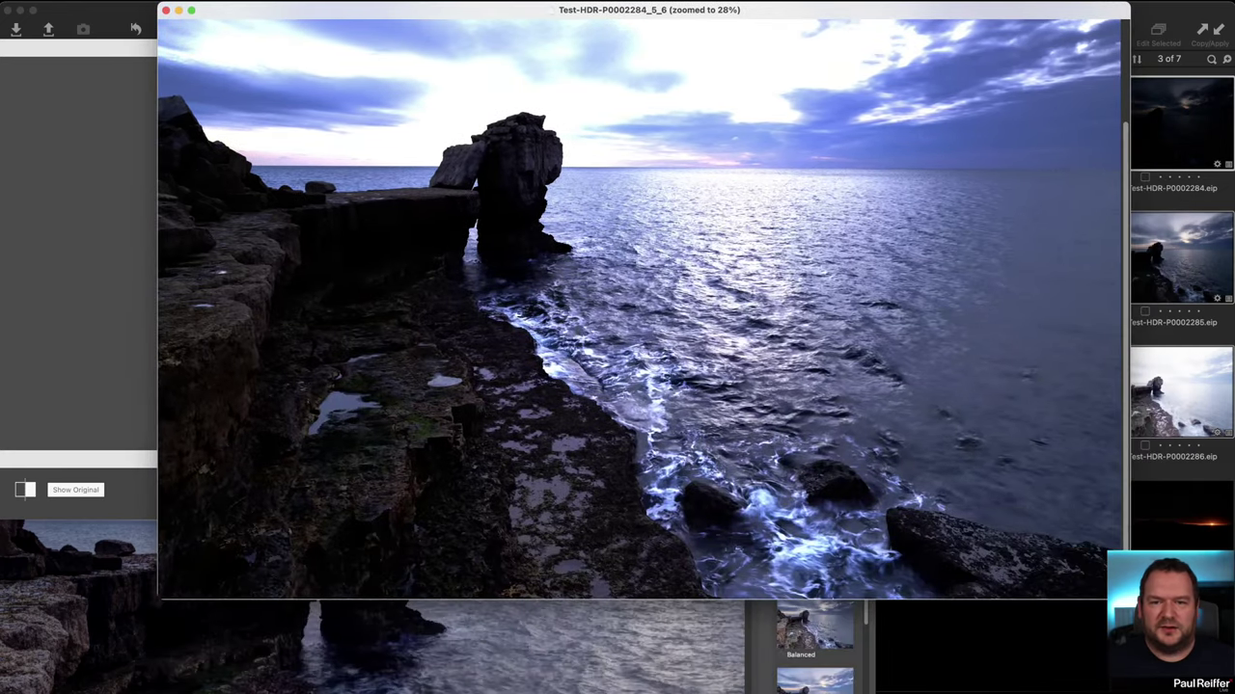
{"action": "left_click", "coordinate": [91, 458]}
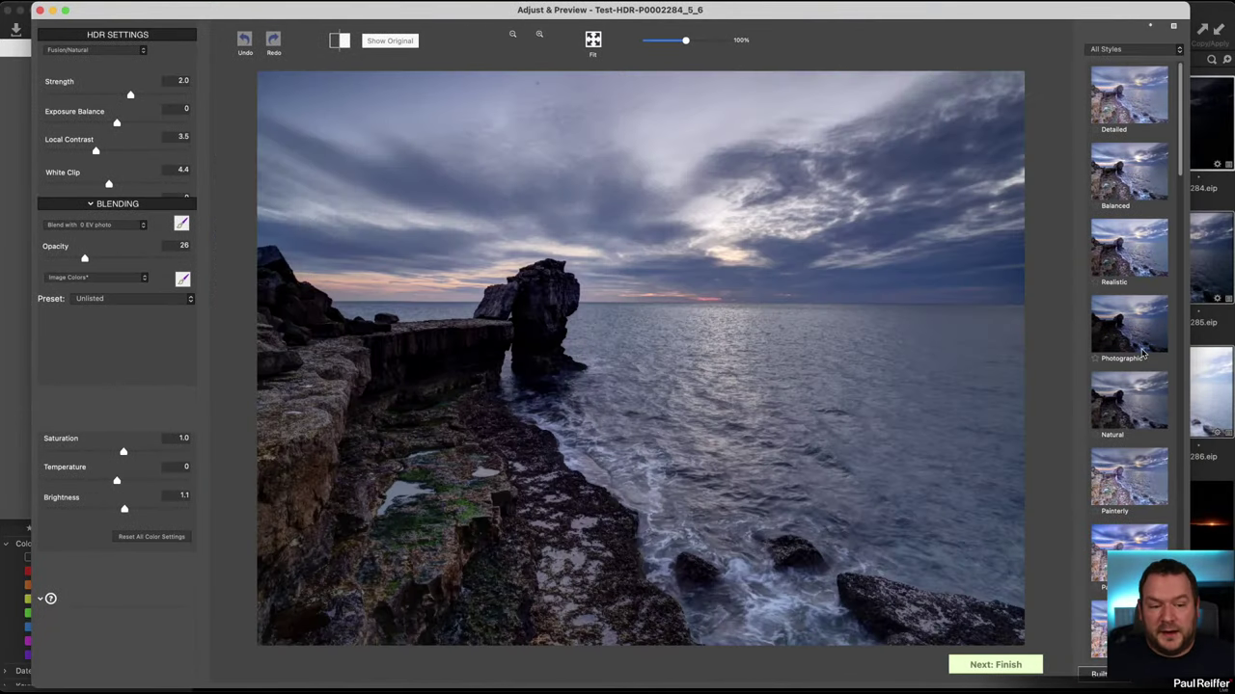
Step: Apply the Natural style to the merged seascape and inspect the sky detail with the loupe
{"action": "left_click", "coordinate": [1134, 339]}
{"action": "left_click", "coordinate": [1126, 413]}
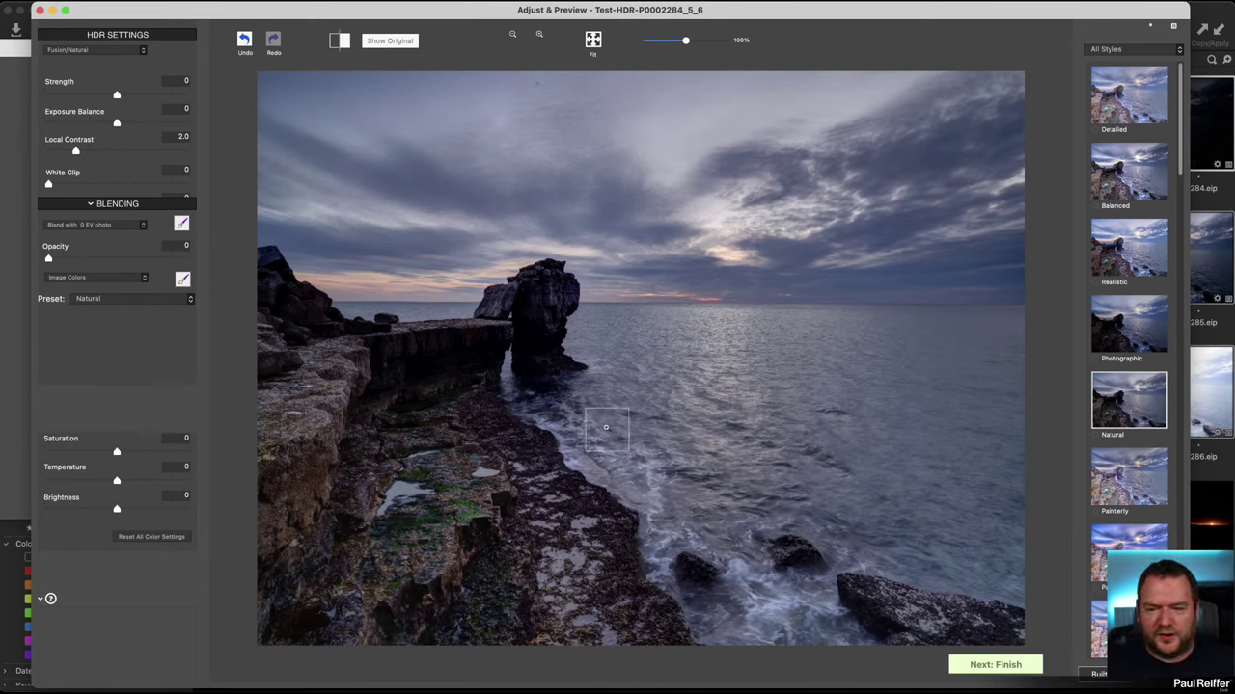
{"action": "left_click", "coordinate": [714, 254]}
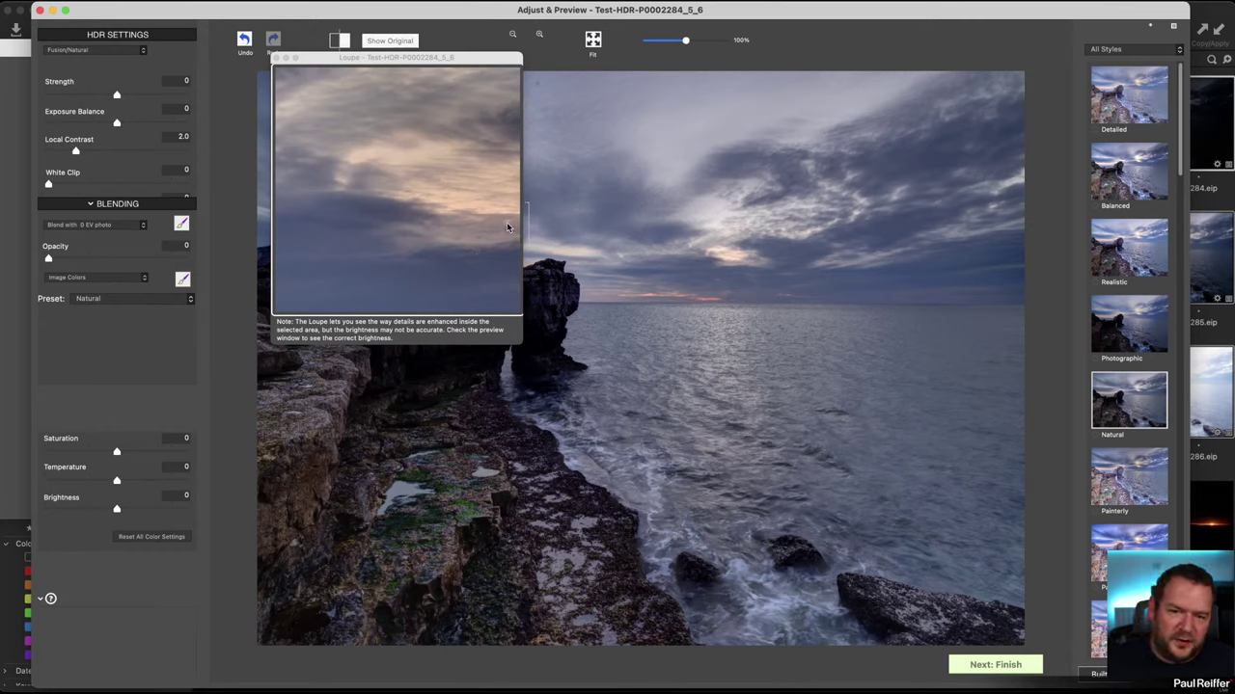
{"action": "left_click", "coordinate": [278, 58]}
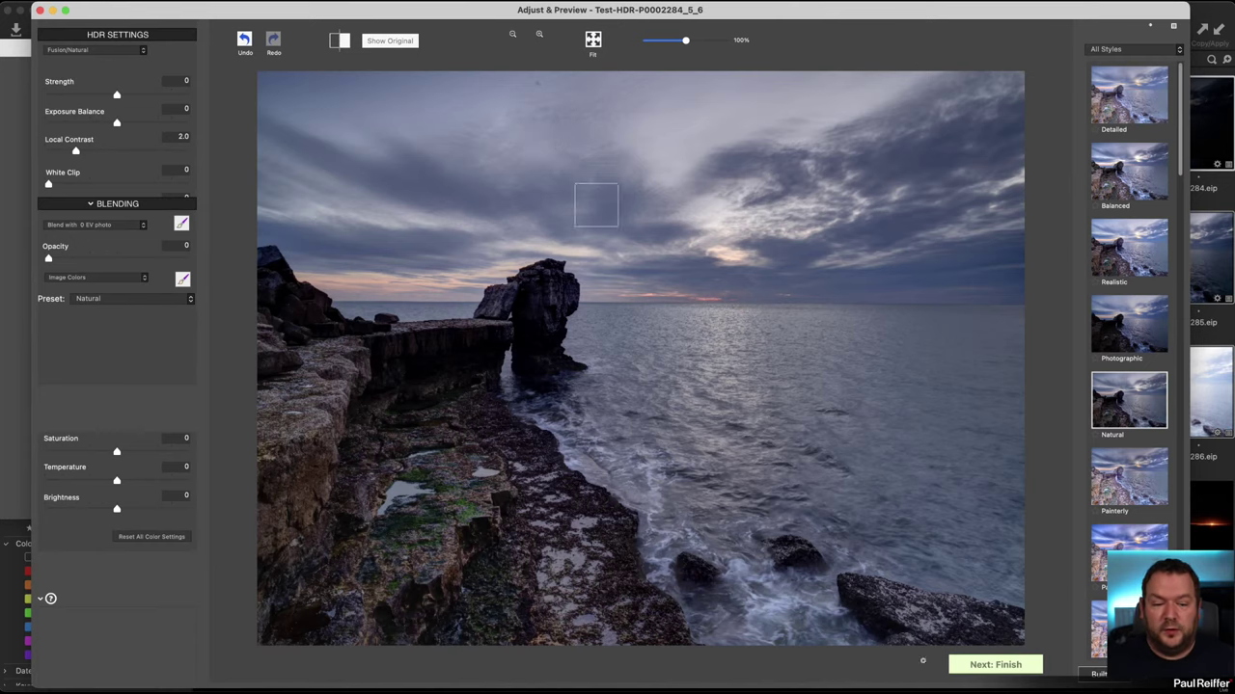
Step: Finish the HDR with contrast preset None, save and reimport it into Capture One, and display the new HDR TIFF
{"action": "left_click", "coordinate": [994, 665]}
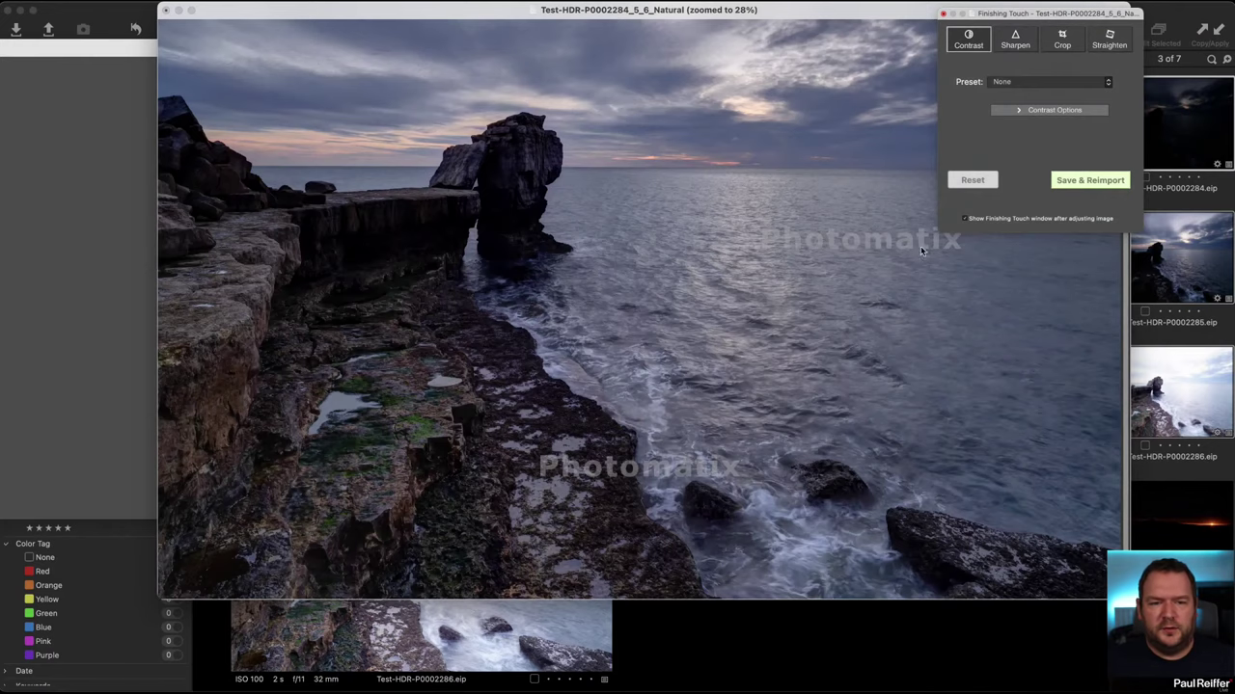
{"action": "left_click", "coordinate": [1094, 181]}
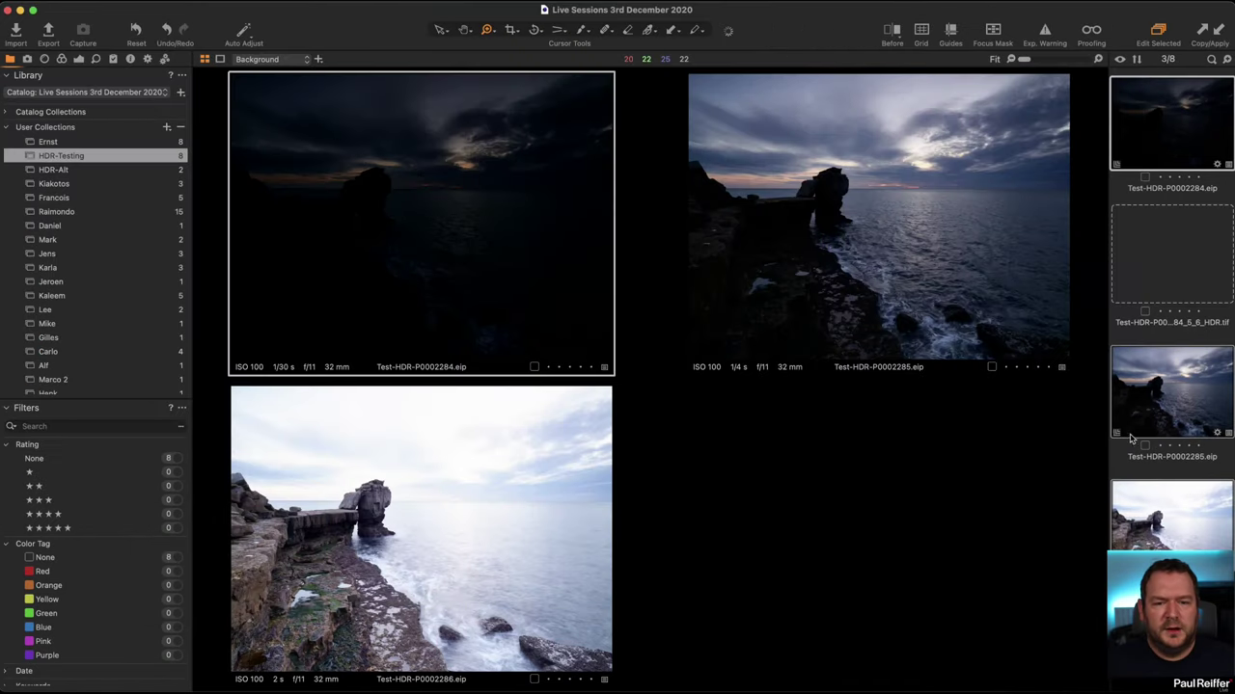
{"action": "left_click", "coordinate": [1177, 280]}
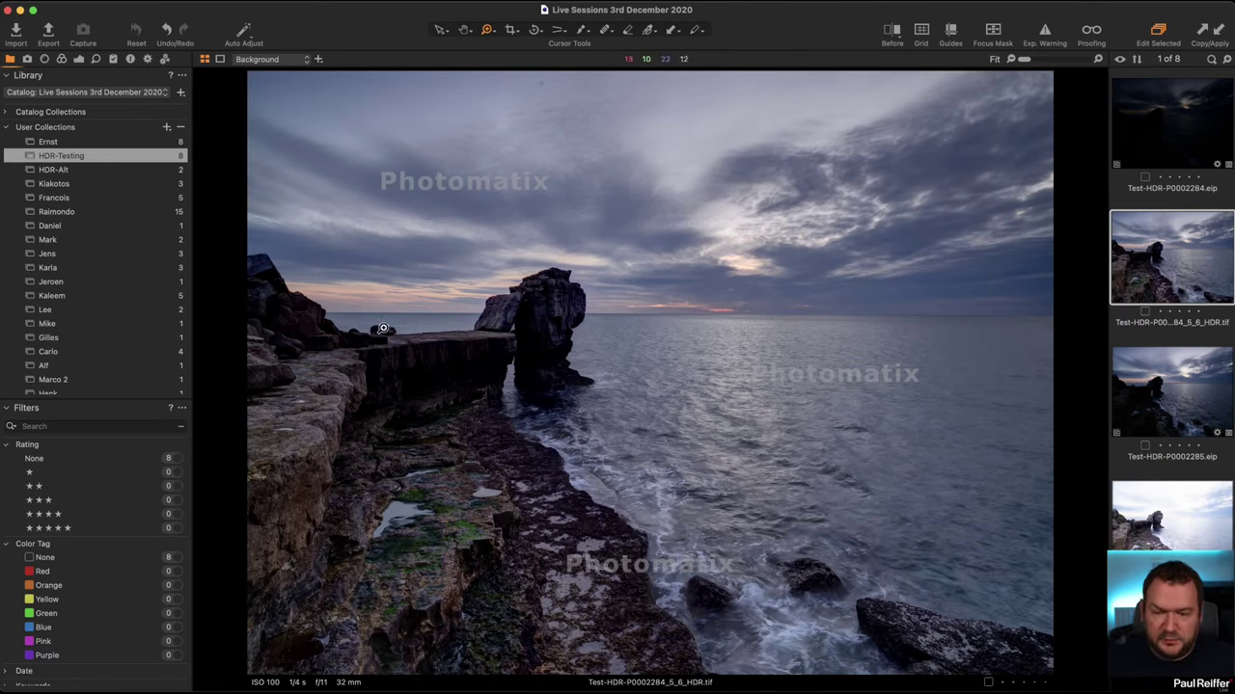
Step: Compare the seascape HDR TIFF with Test-HDR-P0002286 and Test-HDR-P0002285, examining the rock arch, shadows and water up close
{"action": "left_click_drag", "start_coordinate": [359, 284], "coordinate": [706, 490]}
{"action": "left_click", "coordinate": [473, 327]}
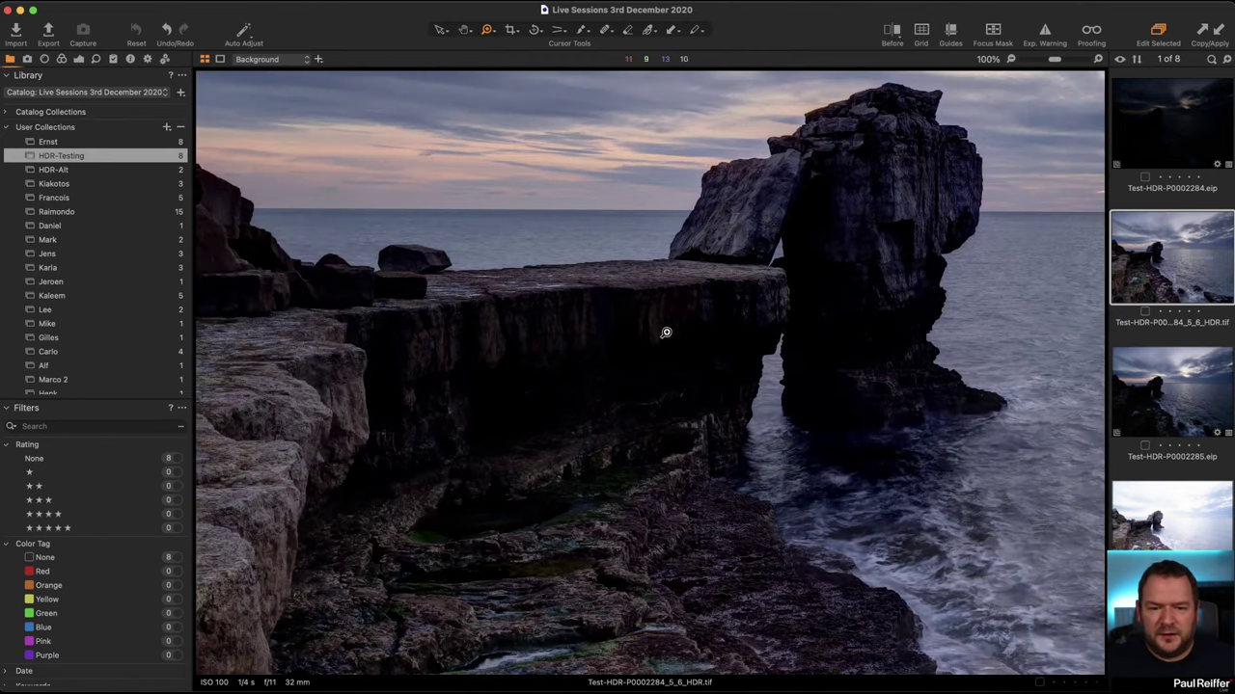
{"action": "left_click", "coordinate": [1183, 521]}
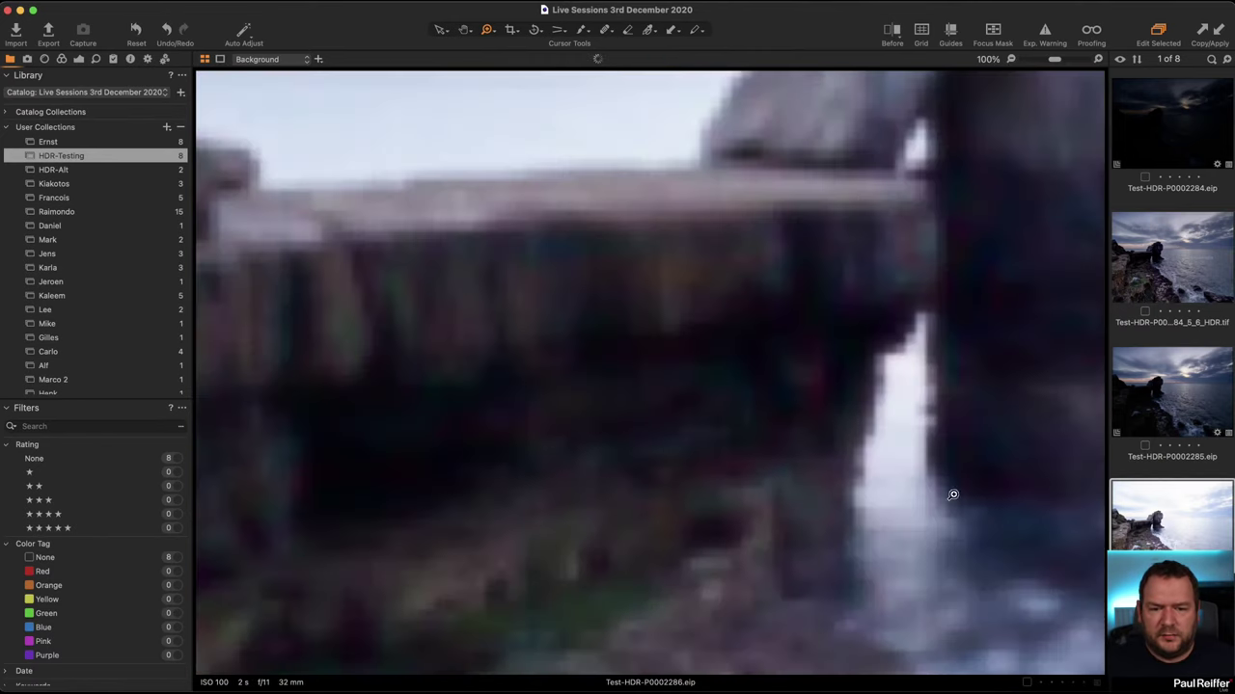
{"action": "left_click", "coordinate": [592, 341], "text": "alt"}
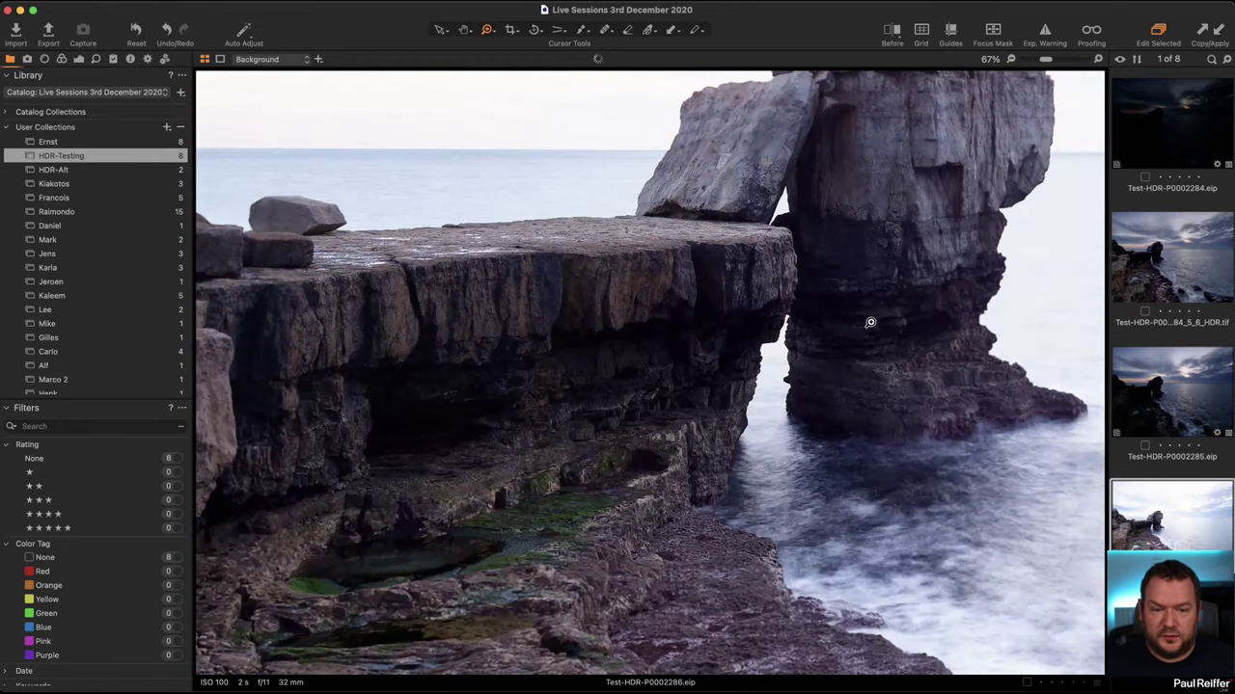
{"action": "left_click", "coordinate": [818, 330], "text": "alt"}
{"action": "left_click", "coordinate": [1195, 267]}
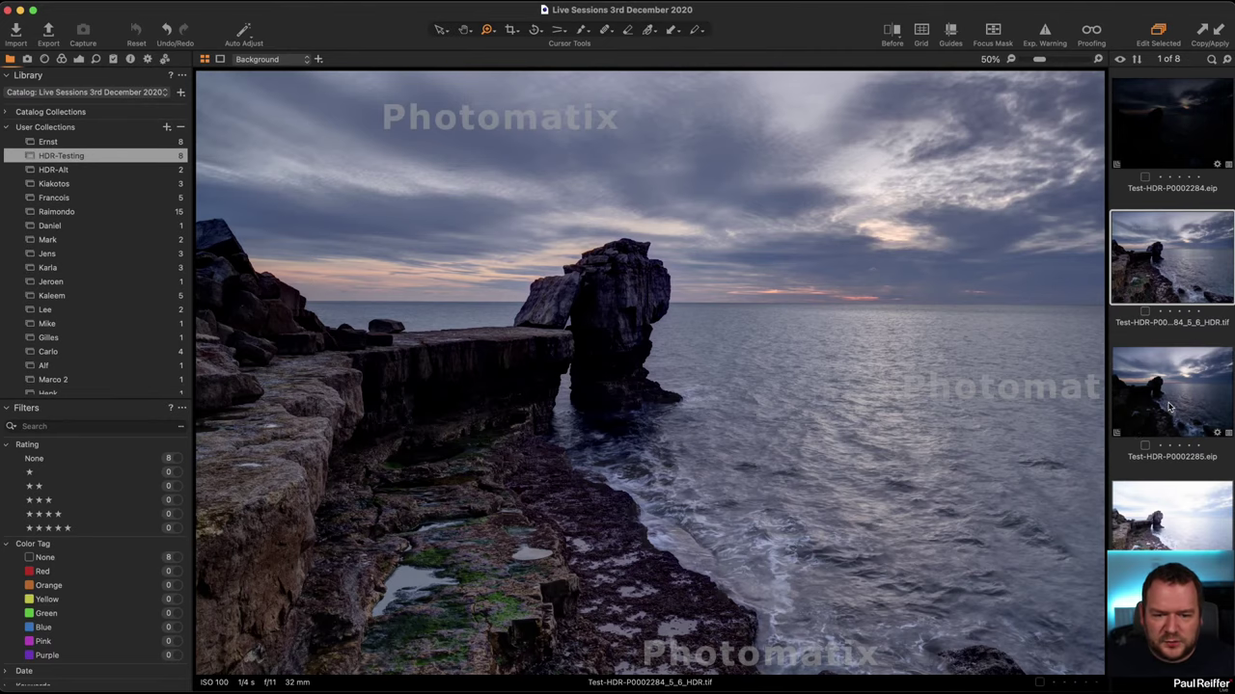
{"action": "left_click", "coordinate": [1167, 410]}
{"action": "left_click", "coordinate": [593, 438], "text": "alt"}
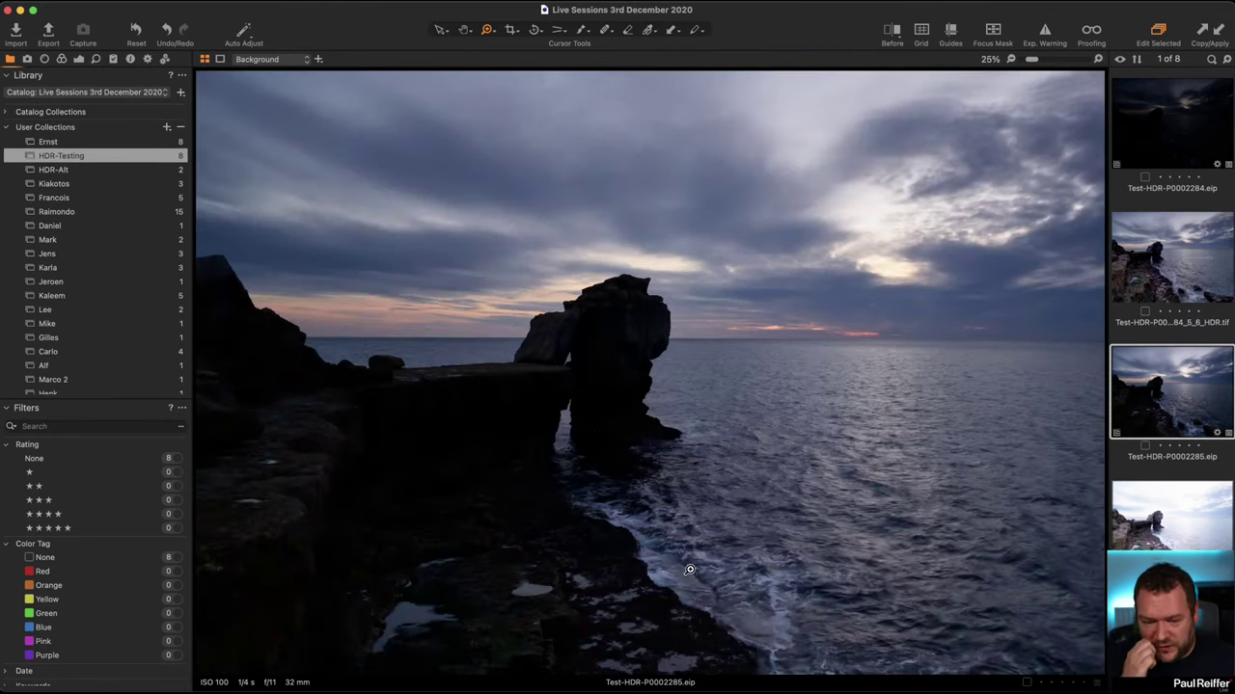
{"action": "left_click", "coordinate": [1157, 543]}
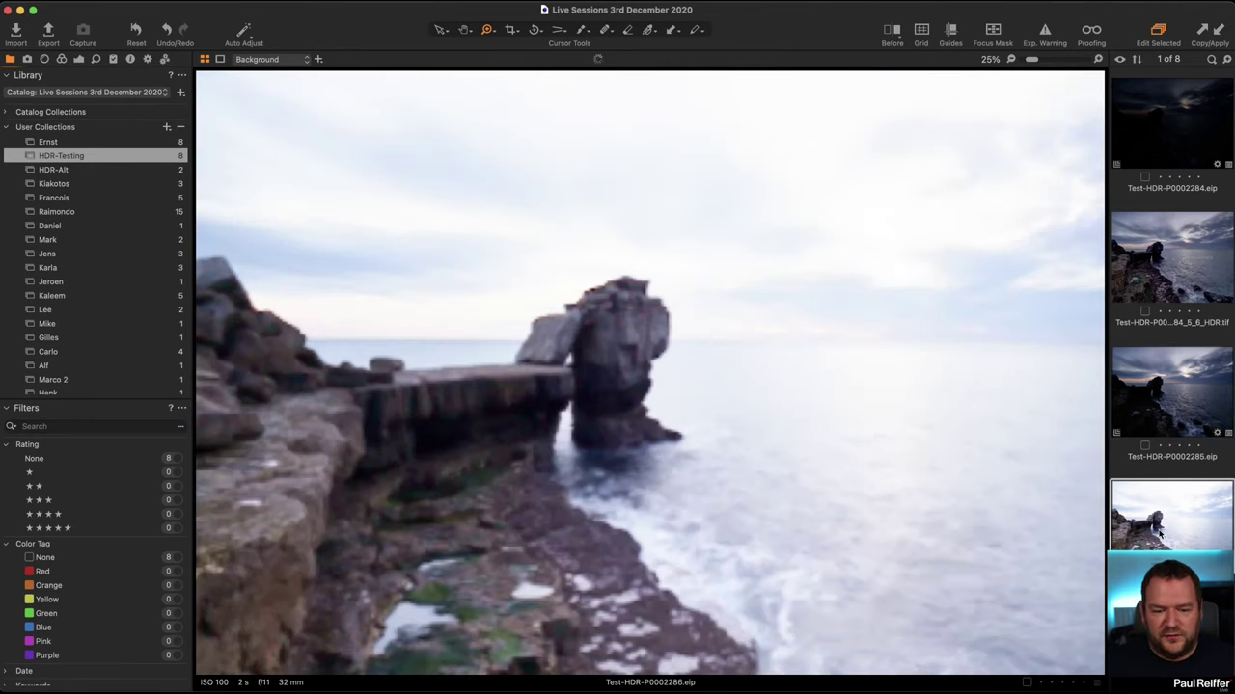
Step: Adjust Test-HDR-P0002285 to Highlight -89, Shadow 18 and Black 33, with white balance Kelvin 7395 and Tint 17.7
{"action": "key", "text": "Up"}
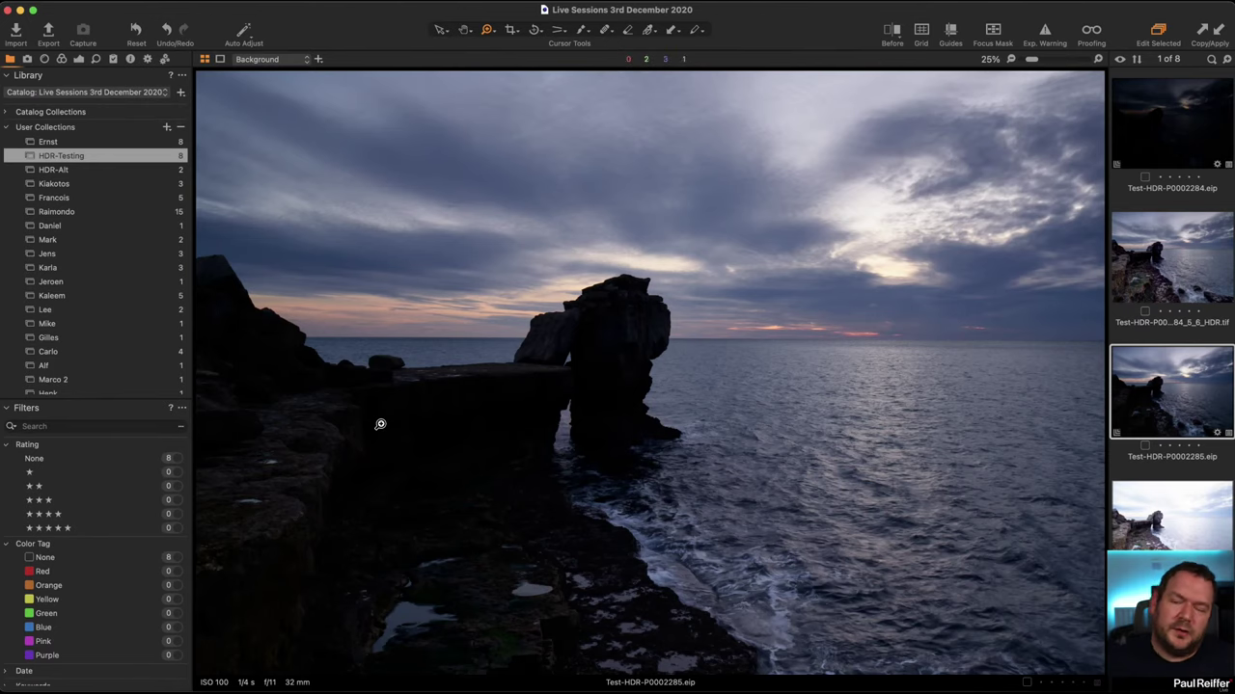
{"action": "left_click", "coordinate": [531, 254]}
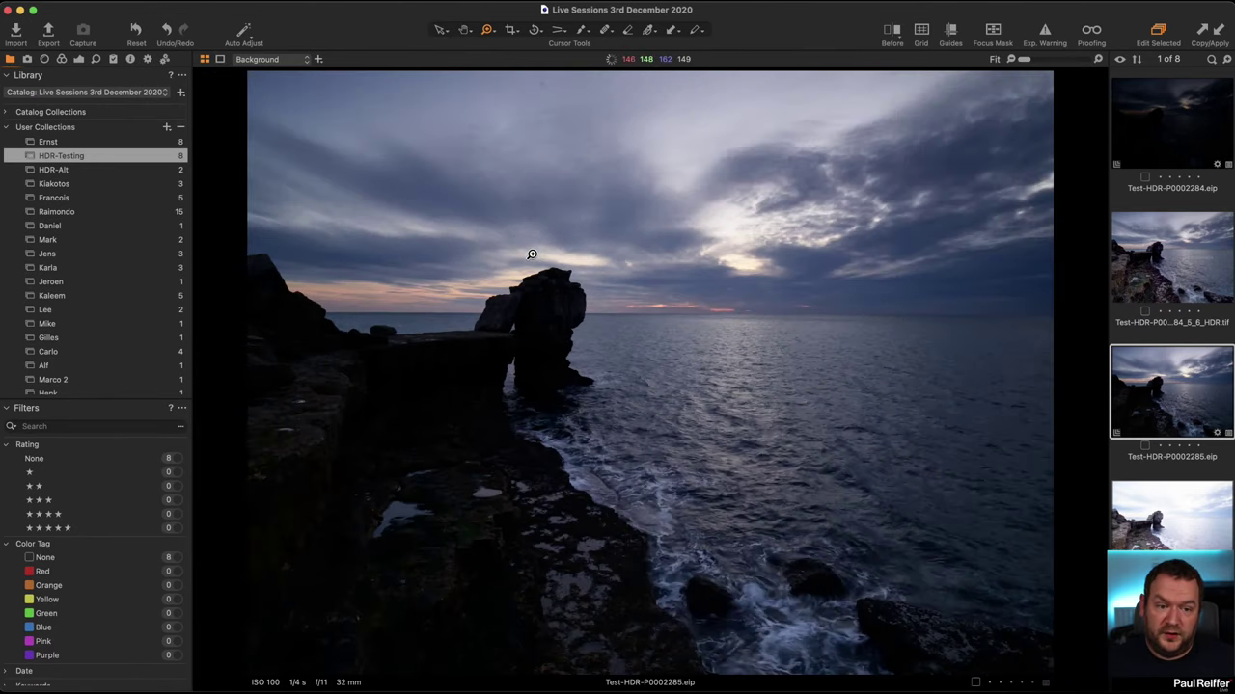
{"action": "left_click", "coordinate": [78, 59]}
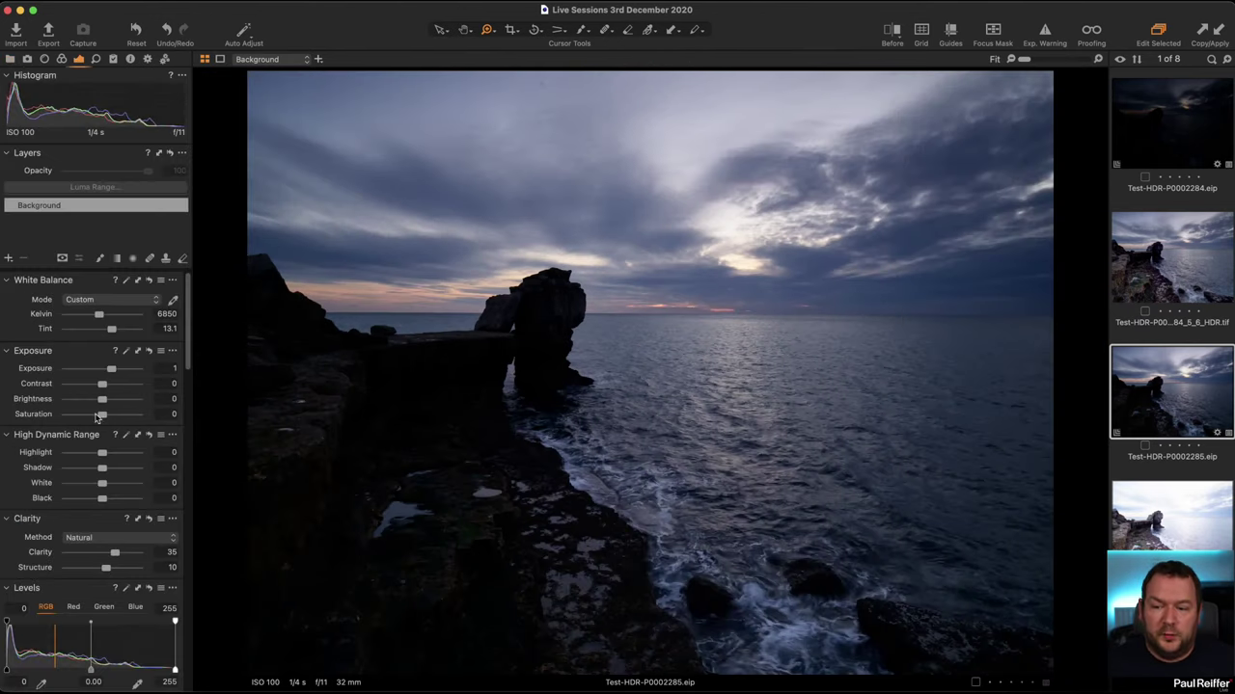
{"action": "scroll", "coordinate": [81, 467], "scroll_direction": "down", "scroll_amount": 5}
{"action": "scroll", "coordinate": [86, 401], "scroll_direction": "down", "scroll_amount": 1}
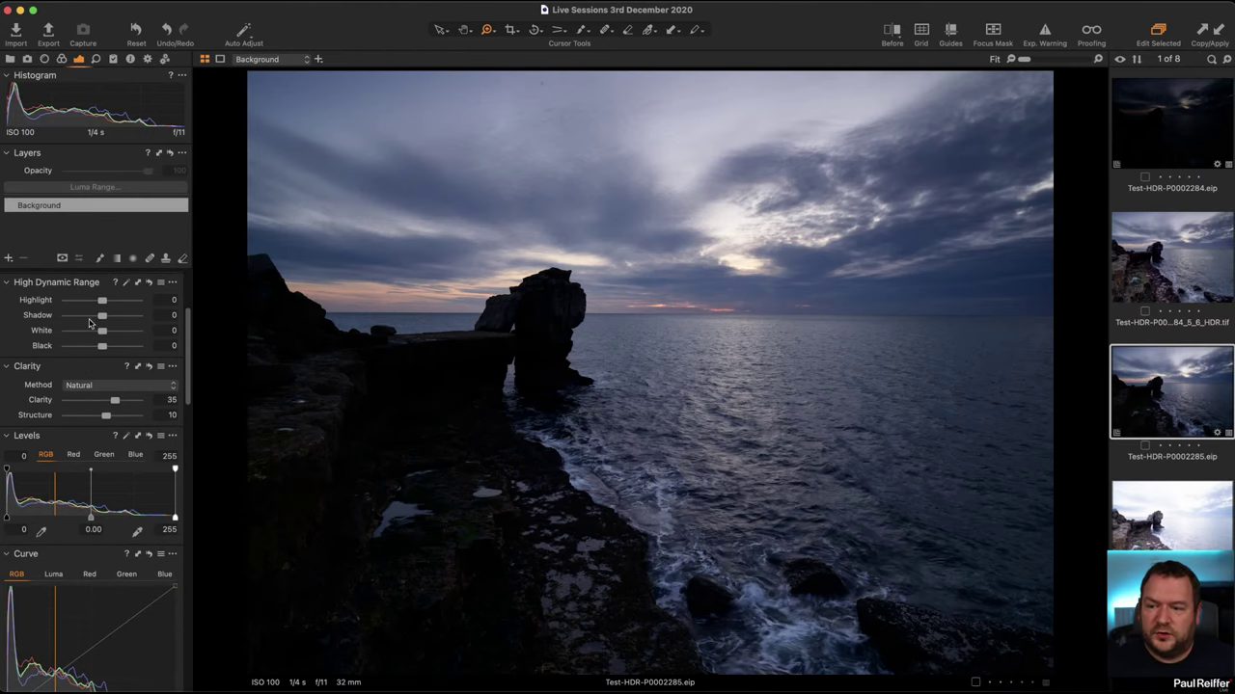
{"action": "left_click_drag", "start_coordinate": [102, 300], "coordinate": [69, 302]}
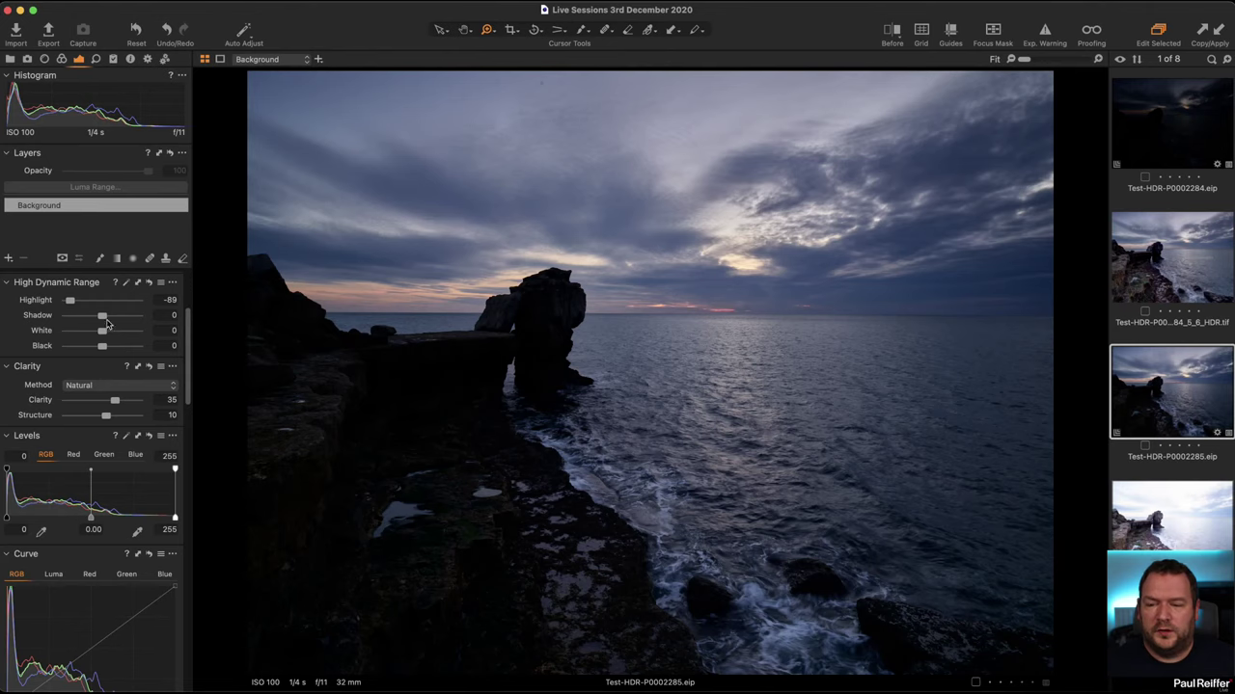
{"action": "mouse_move", "coordinate": [103, 347]}
{"action": "left_mouse_down"}
{"action": "mouse_move", "coordinate": [113, 353]}
{"action": "mouse_move", "coordinate": [106, 317]}
{"action": "mouse_move", "coordinate": [117, 332]}
{"action": "left_mouse_up"}
{"action": "scroll", "coordinate": [97, 318], "scroll_direction": "up", "scroll_amount": 5}
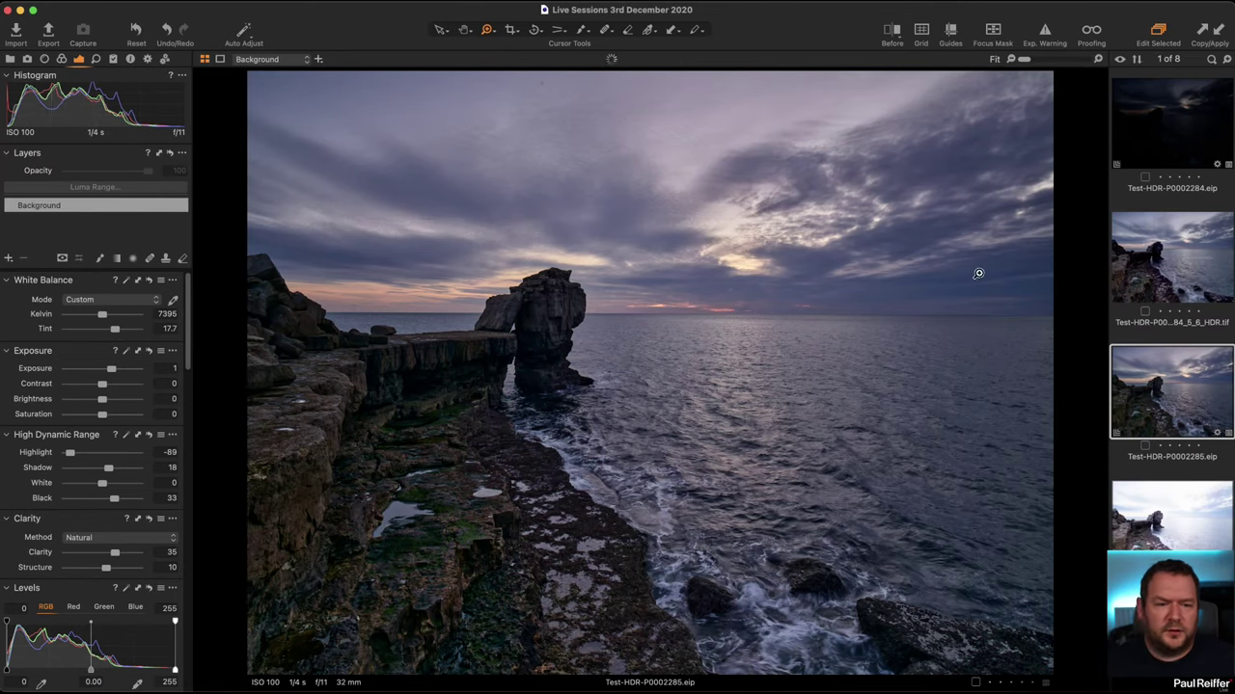
Step: Compare the seascape HDR TIFF with the adjusted Test-HDR-P0002285, examining the TIFF's ledge and rock arch shadows up close
{"action": "left_click", "coordinate": [1169, 259]}
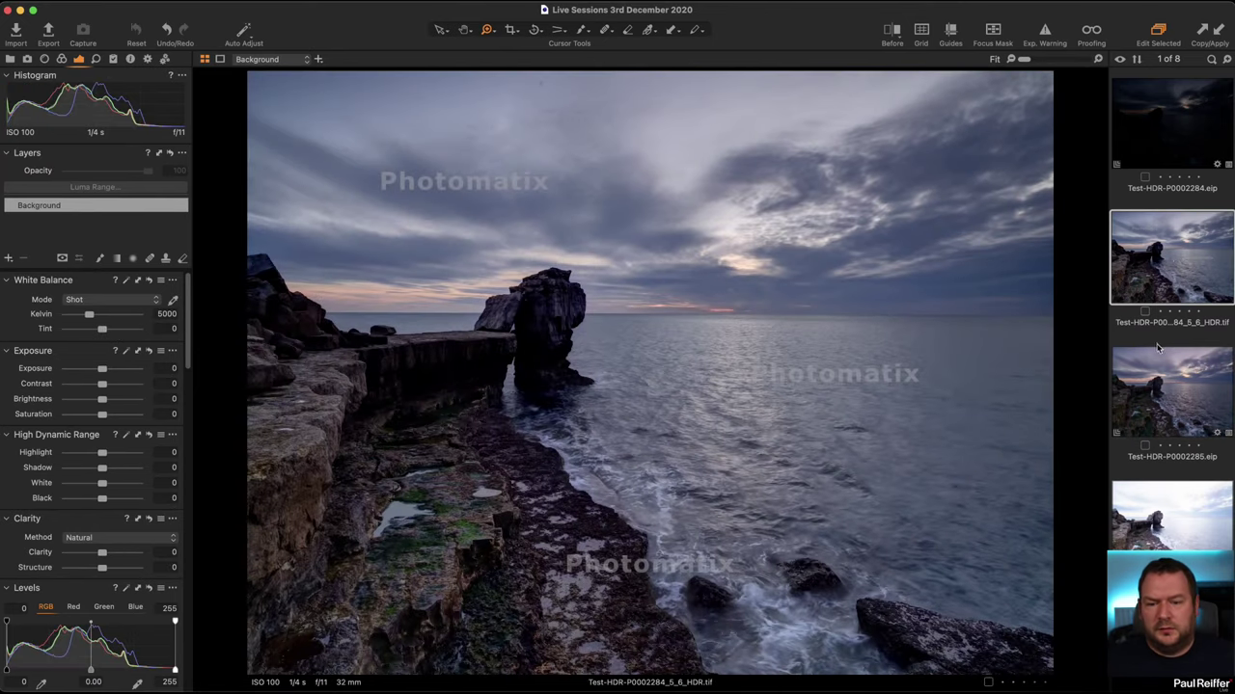
{"action": "left_click", "coordinate": [1170, 394]}
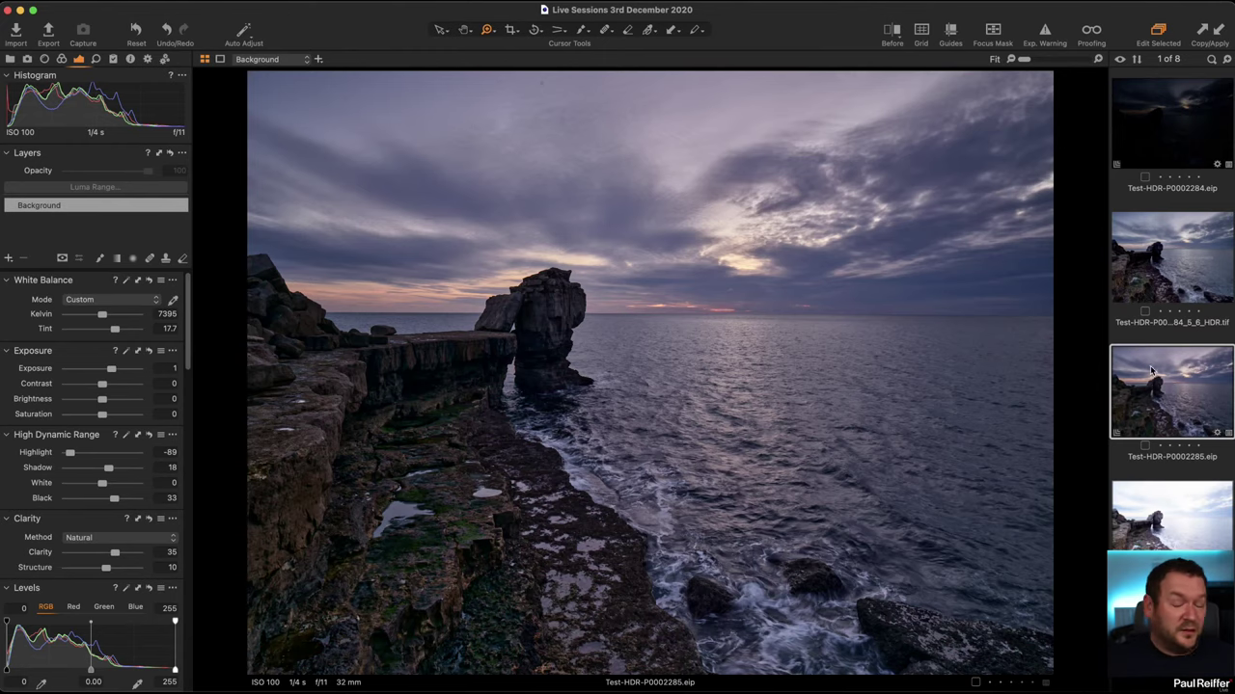
{"action": "left_click", "coordinate": [1169, 263]}
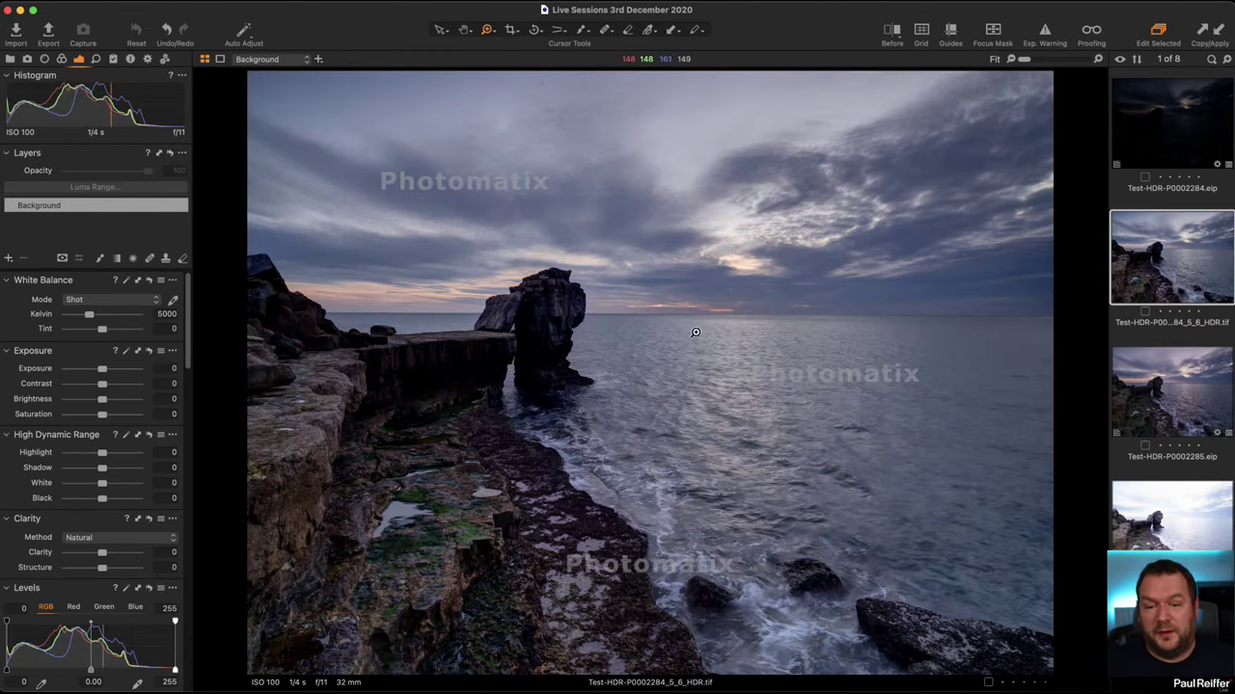
{"action": "left_click_drag", "start_coordinate": [339, 321], "coordinate": [606, 393]}
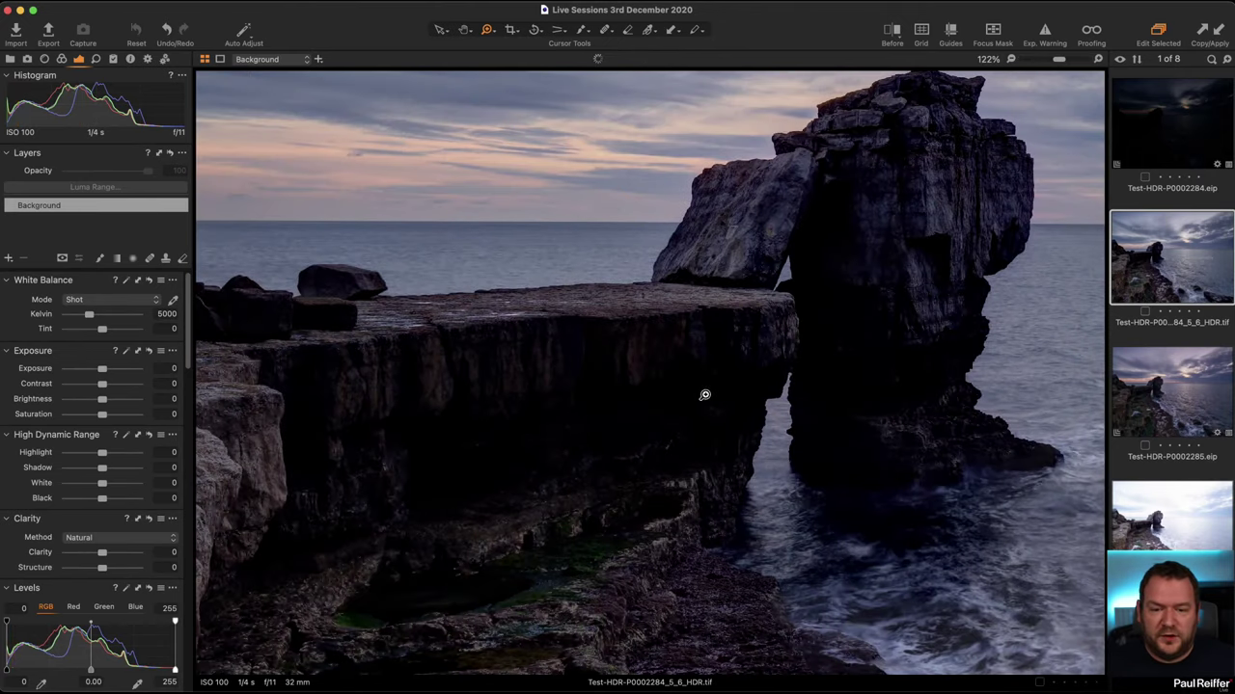
{"action": "left_click", "coordinate": [670, 441]}
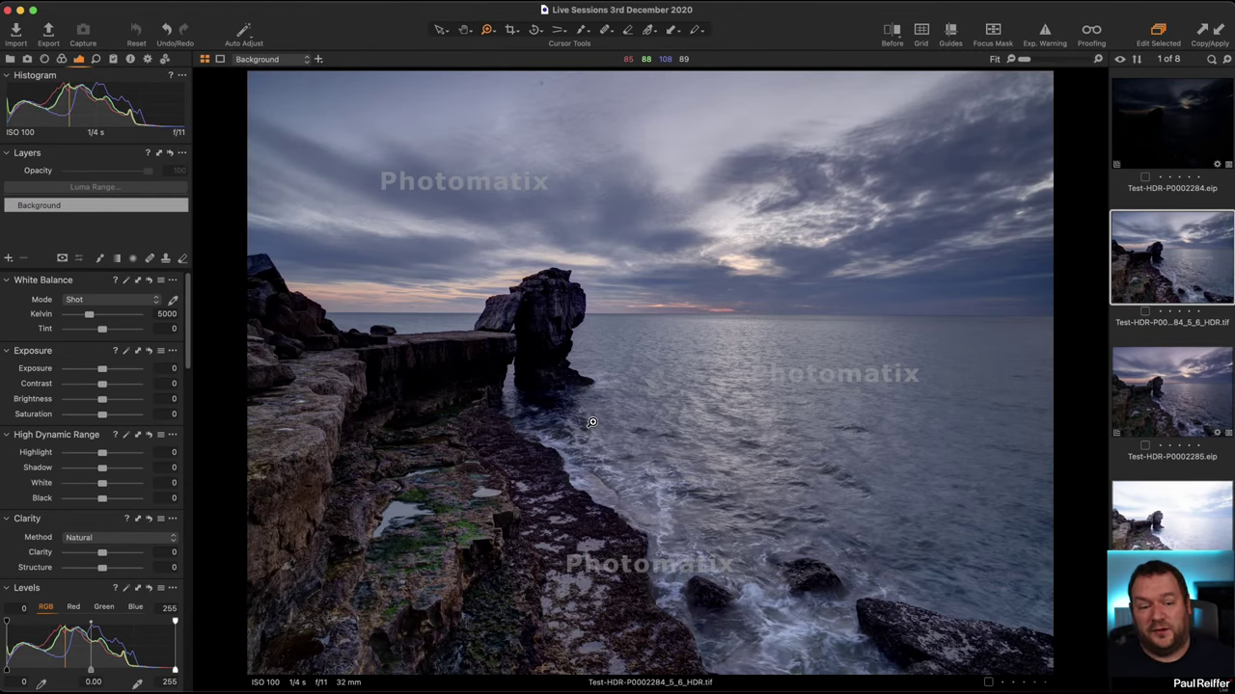
Step: View the castle sunrise HDR TIFF and compare it with Corfe-Castle-Sunrise-P0002305 in the HDR-Alt collection
{"action": "scroll", "coordinate": [1170, 289], "scroll_direction": "down", "scroll_amount": 10}
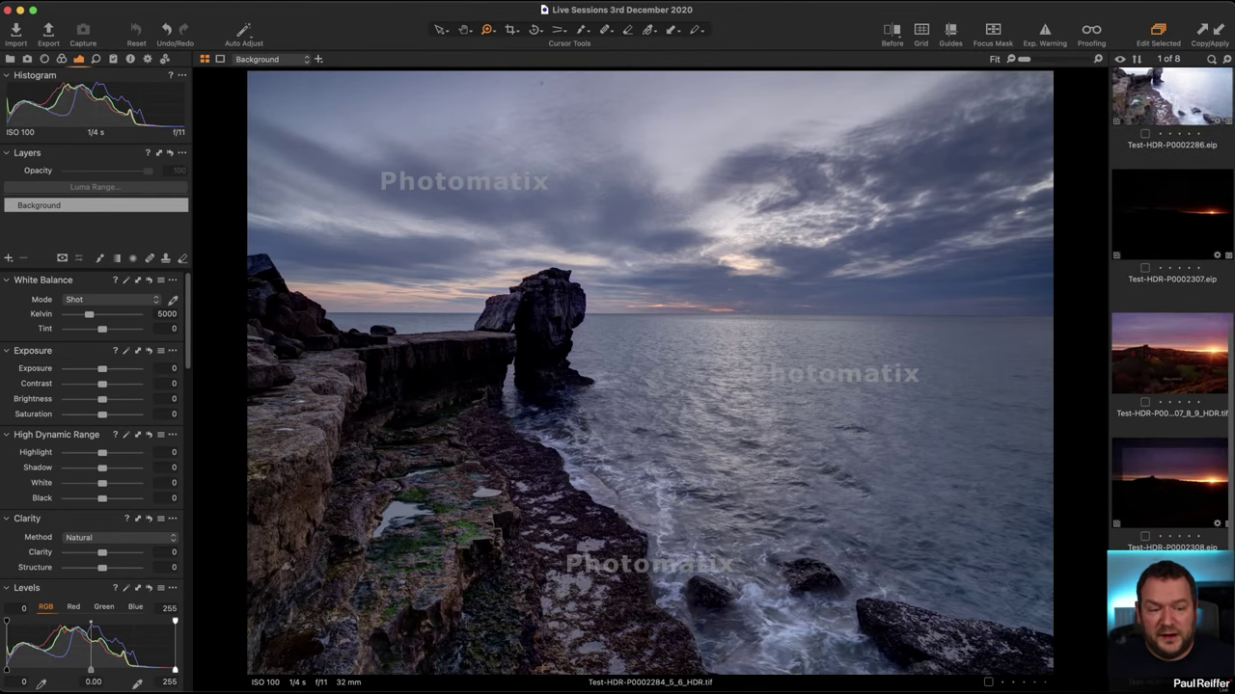
{"action": "left_click", "coordinate": [1160, 365]}
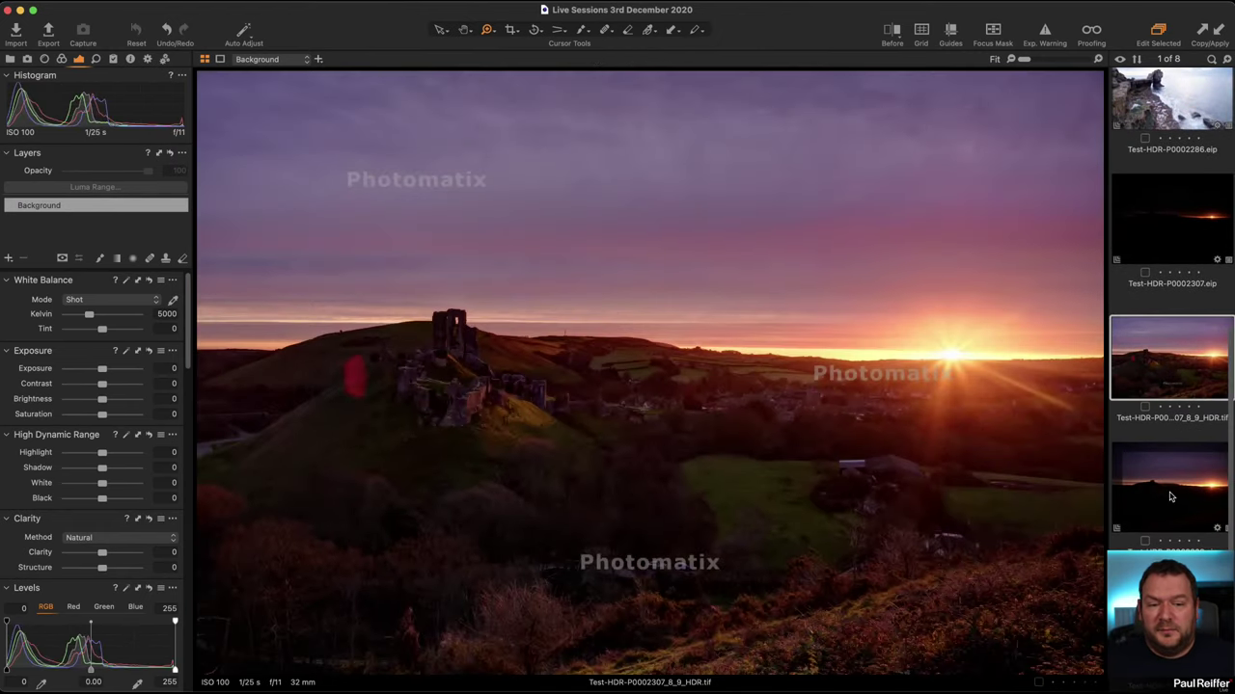
{"action": "left_click", "coordinate": [11, 59]}
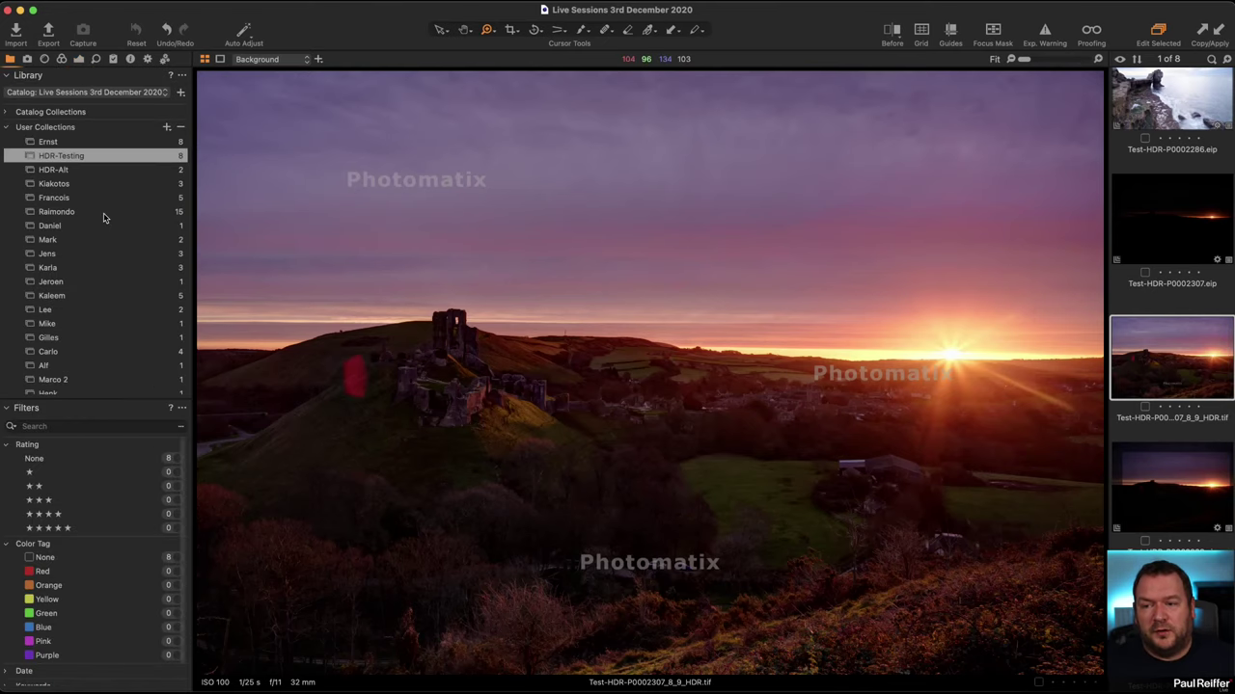
{"action": "left_click", "coordinate": [54, 169]}
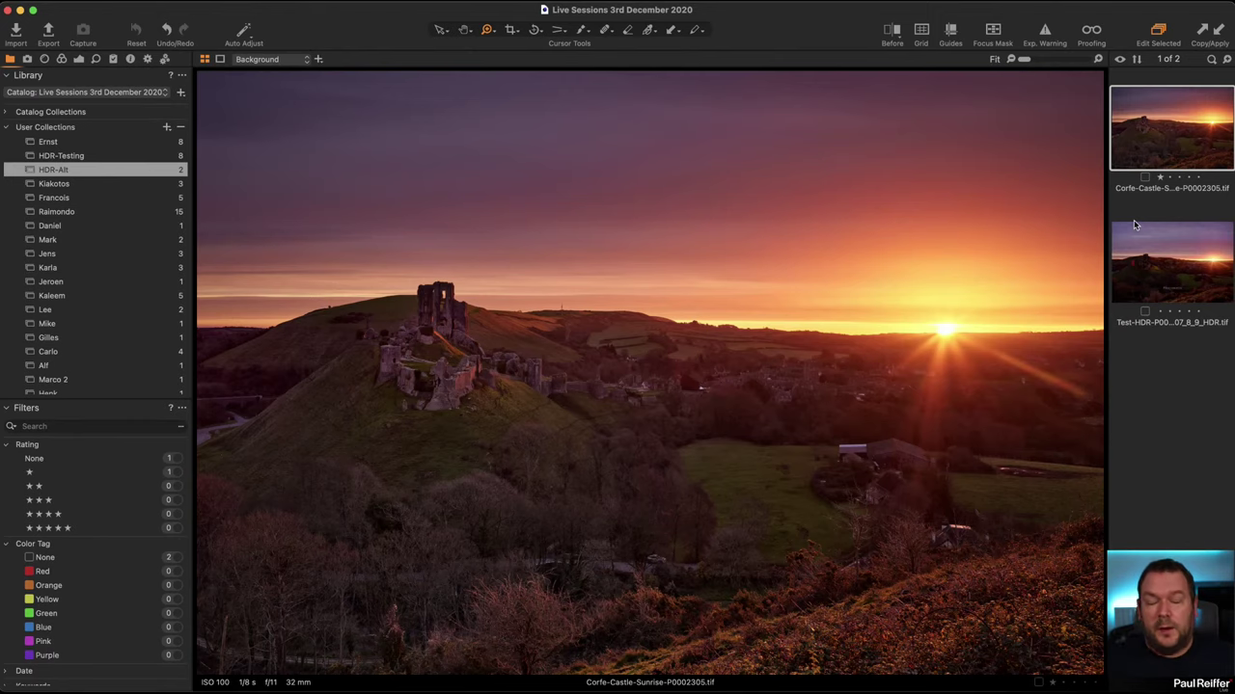
{"action": "left_click", "coordinate": [1144, 280]}
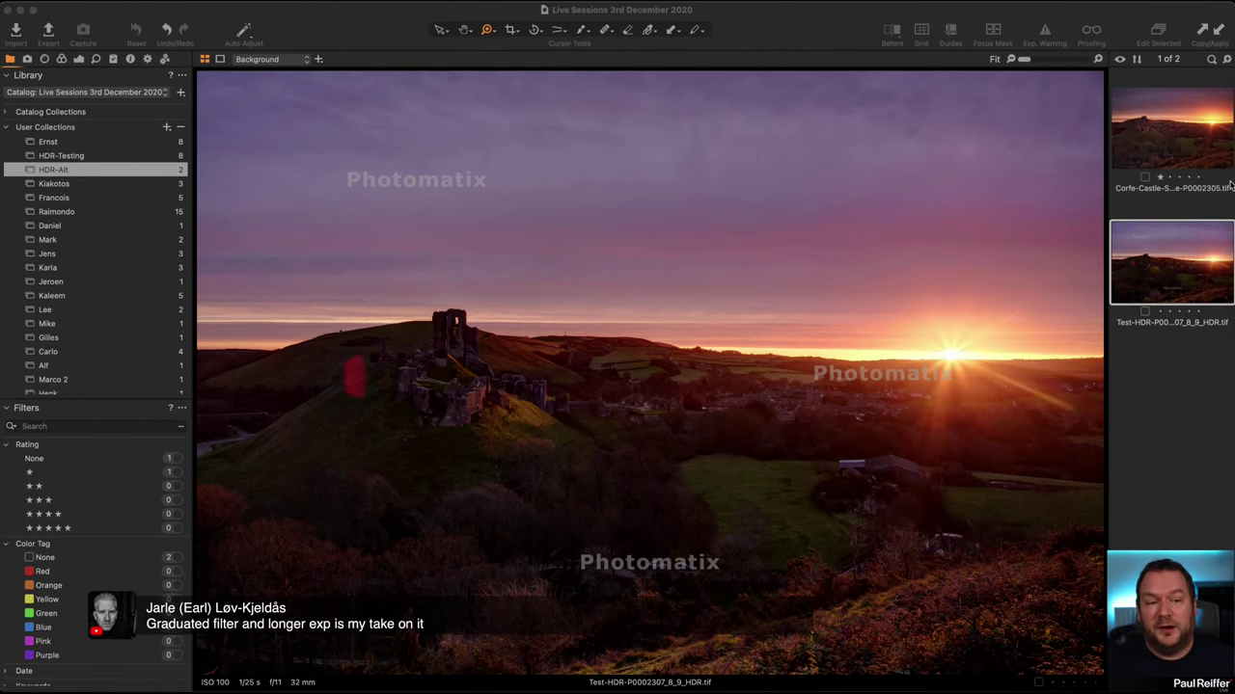
{"action": "key", "text": "Left"}
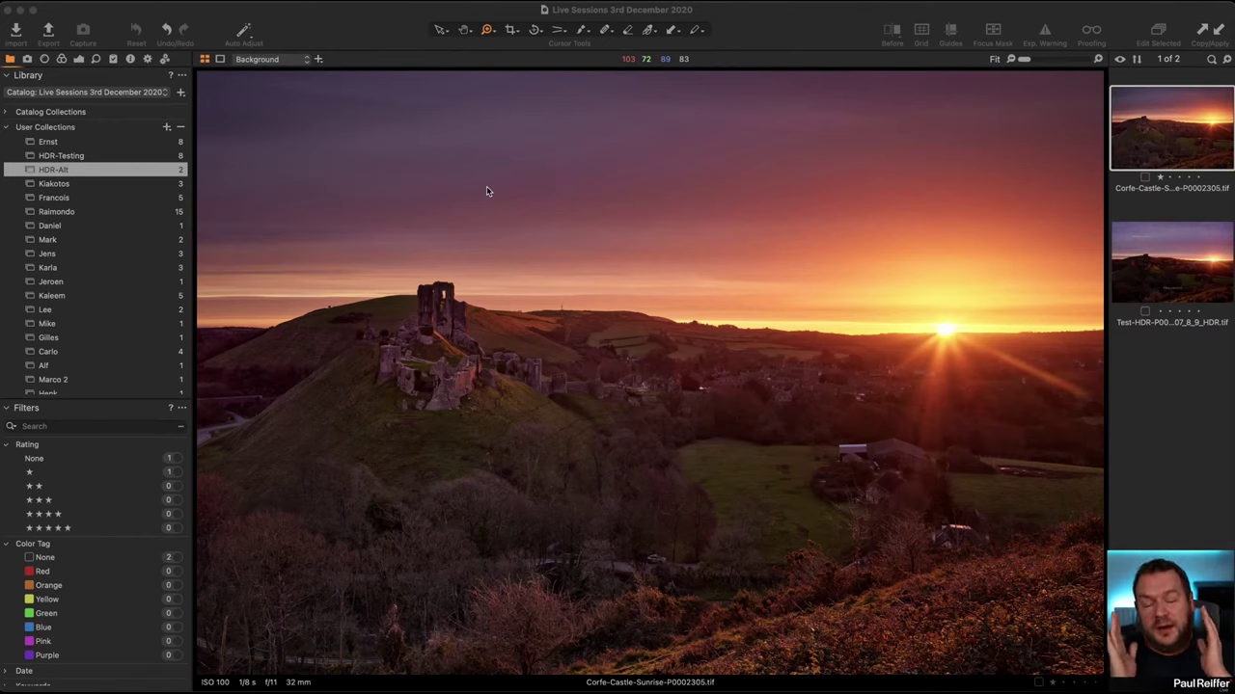
Step: Clone Test-HDR-P0002308 in the HDR-Testing collection twice to get three variants of the same exposure
{"action": "left_click", "coordinate": [126, 166]}
{"action": "left_click", "coordinate": [87, 158]}
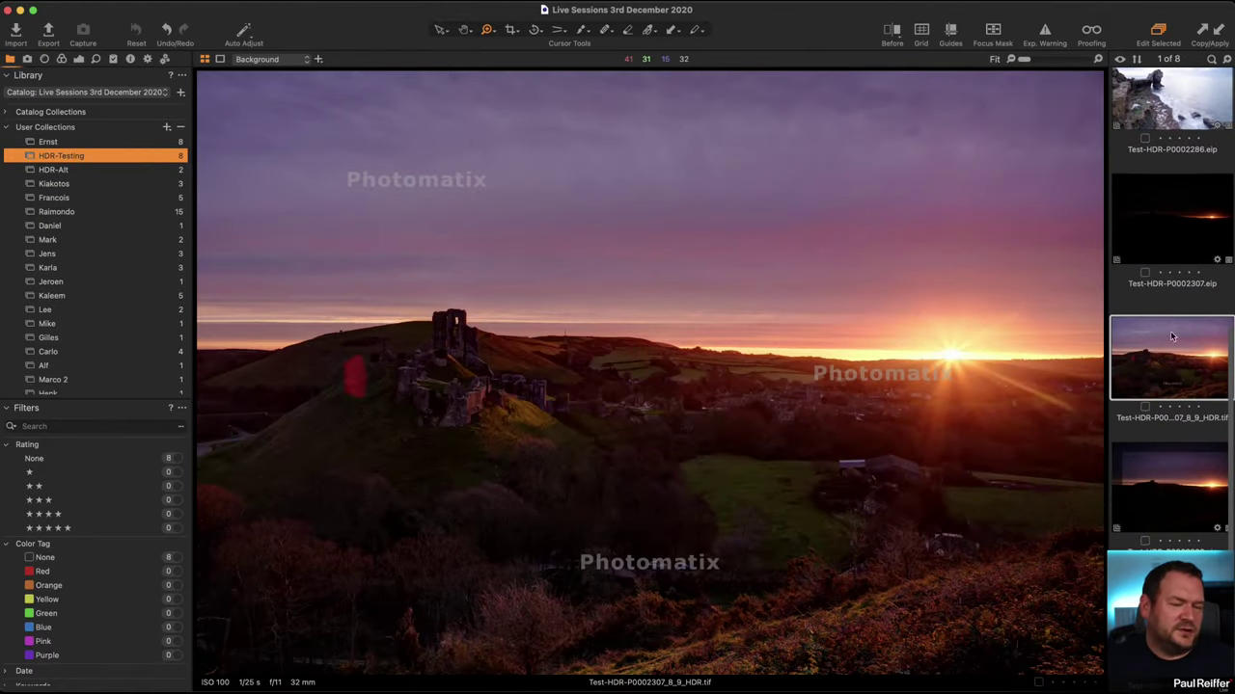
{"action": "left_click", "coordinate": [1185, 507]}
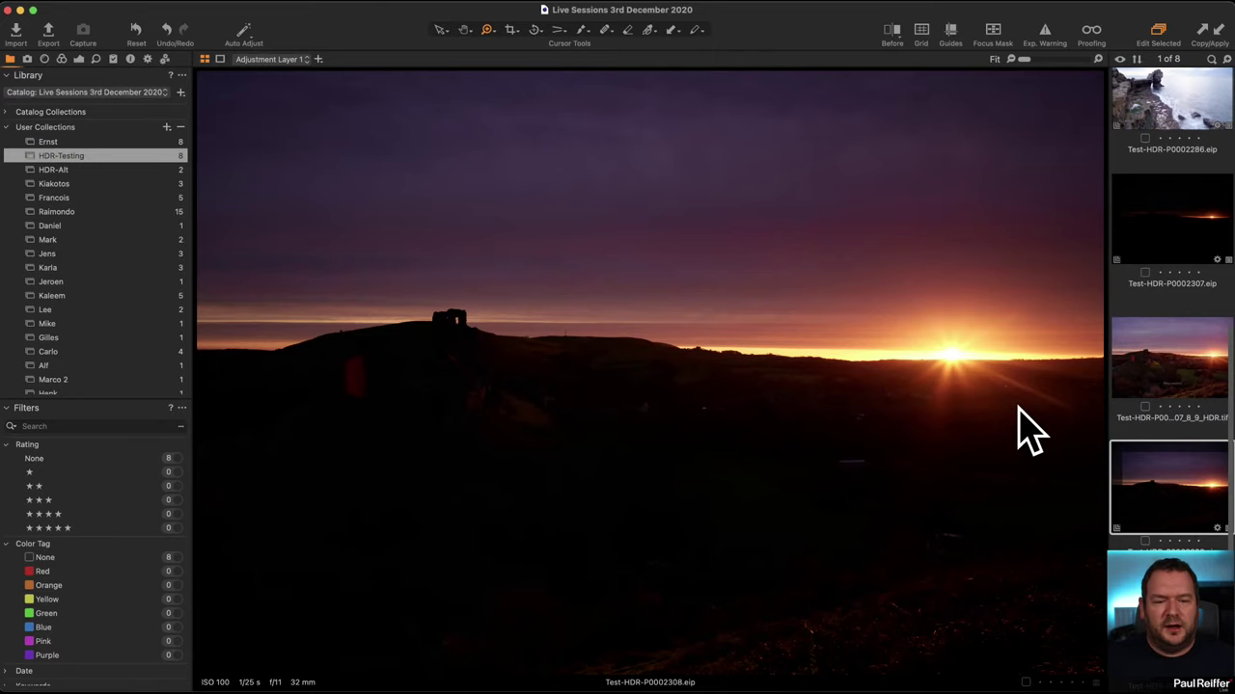
{"action": "right_click", "coordinate": [1158, 478]}
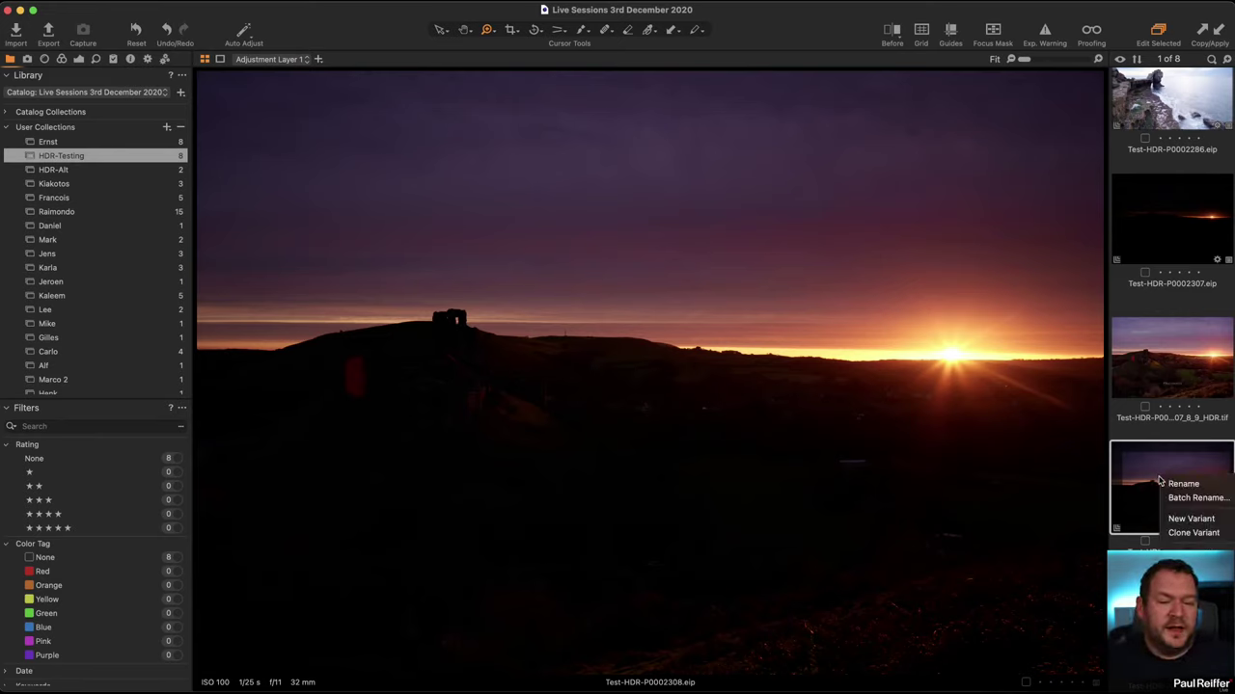
{"action": "left_click", "coordinate": [1194, 533]}
{"action": "right_click", "coordinate": [1163, 490]}
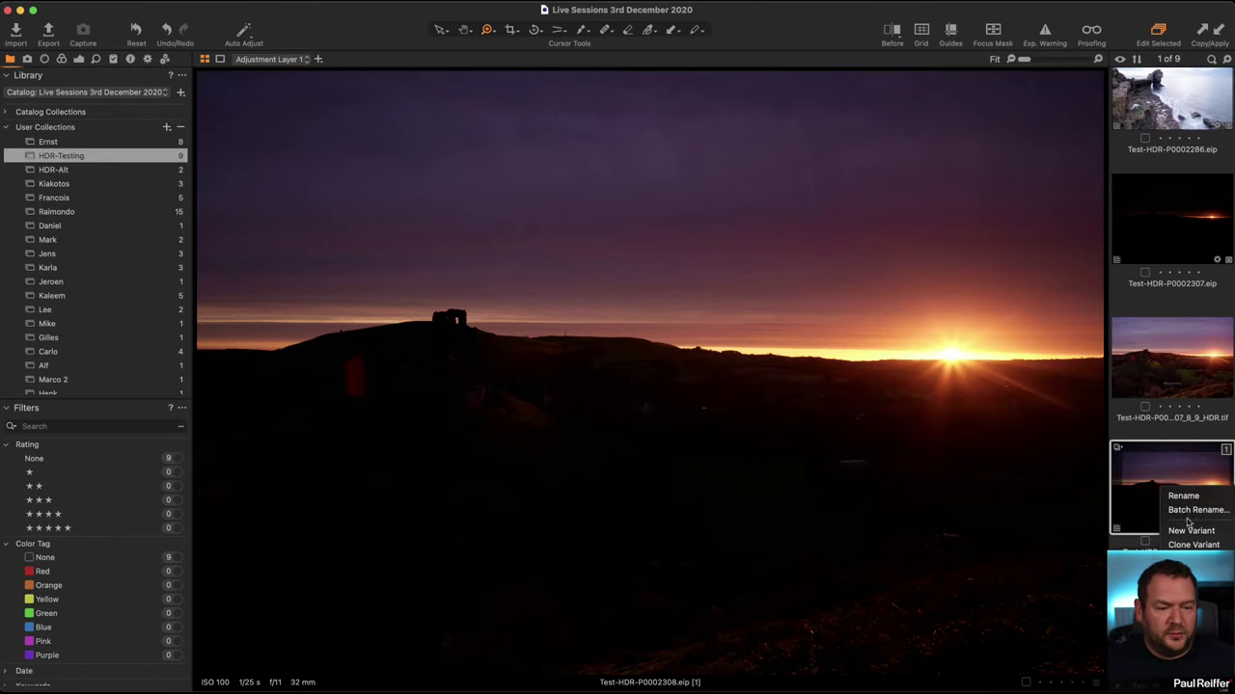
{"action": "left_click", "coordinate": [1193, 545]}
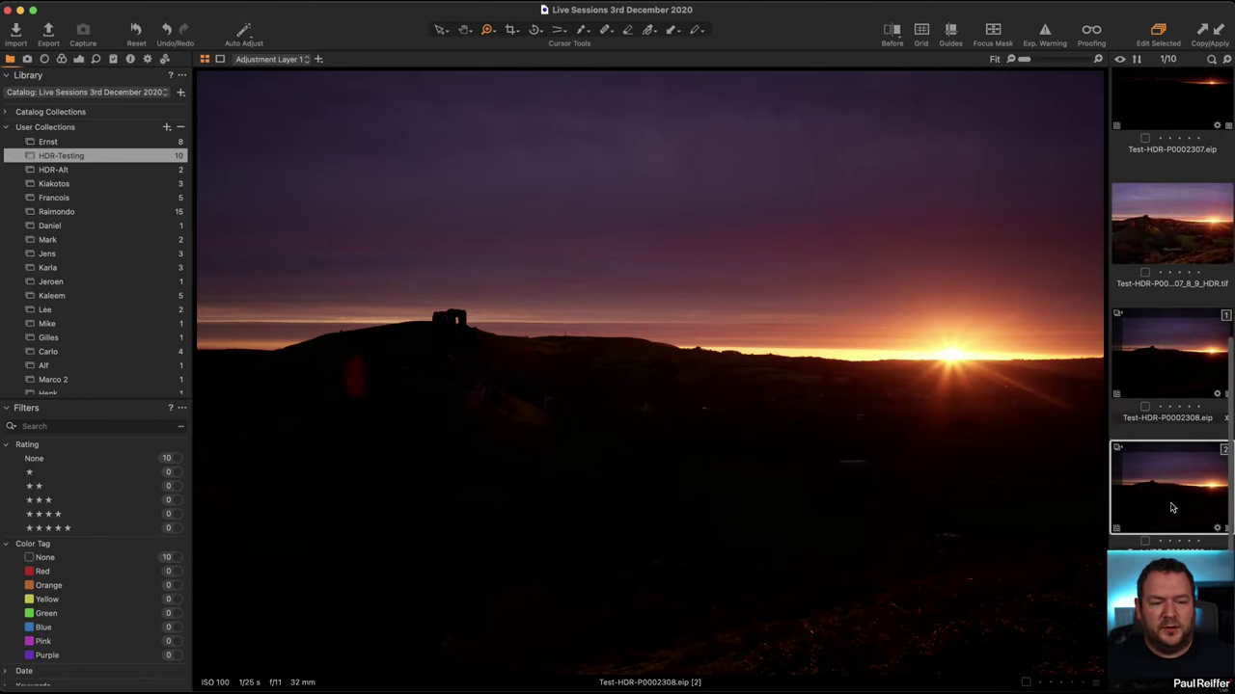
{"action": "scroll", "coordinate": [1172, 508], "scroll_direction": "down", "scroll_amount": 3}
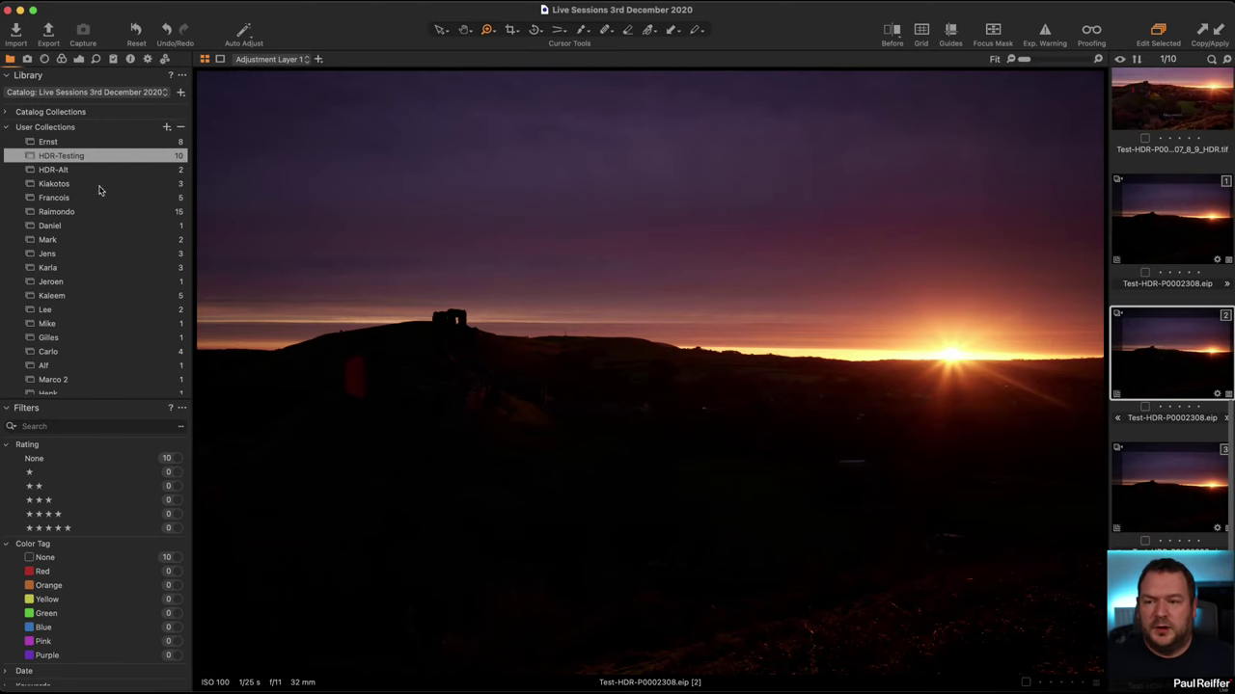
Step: Raise the Background layer's Exposure to 3.75 on variant 2 of Test-HDR-P0002308 and inspect the castle ruins up close
{"action": "left_click", "coordinate": [78, 59]}
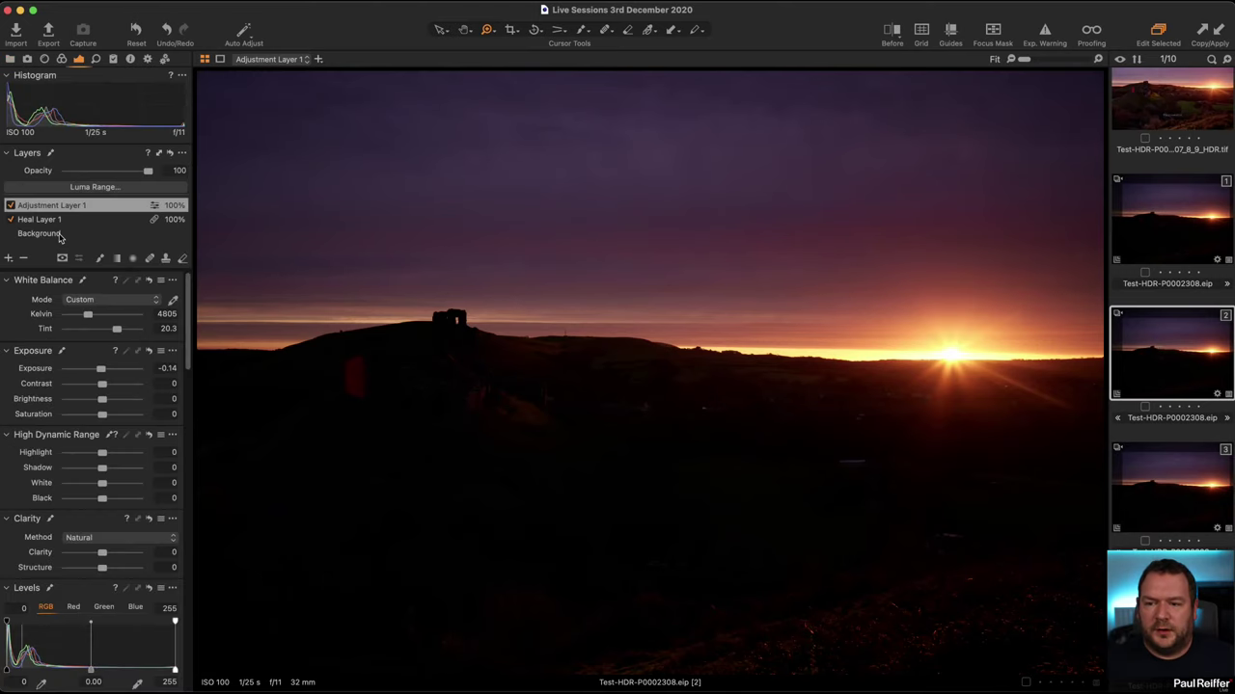
{"action": "left_click", "coordinate": [59, 237]}
{"action": "left_click_drag", "start_coordinate": [117, 370], "coordinate": [137, 374]}
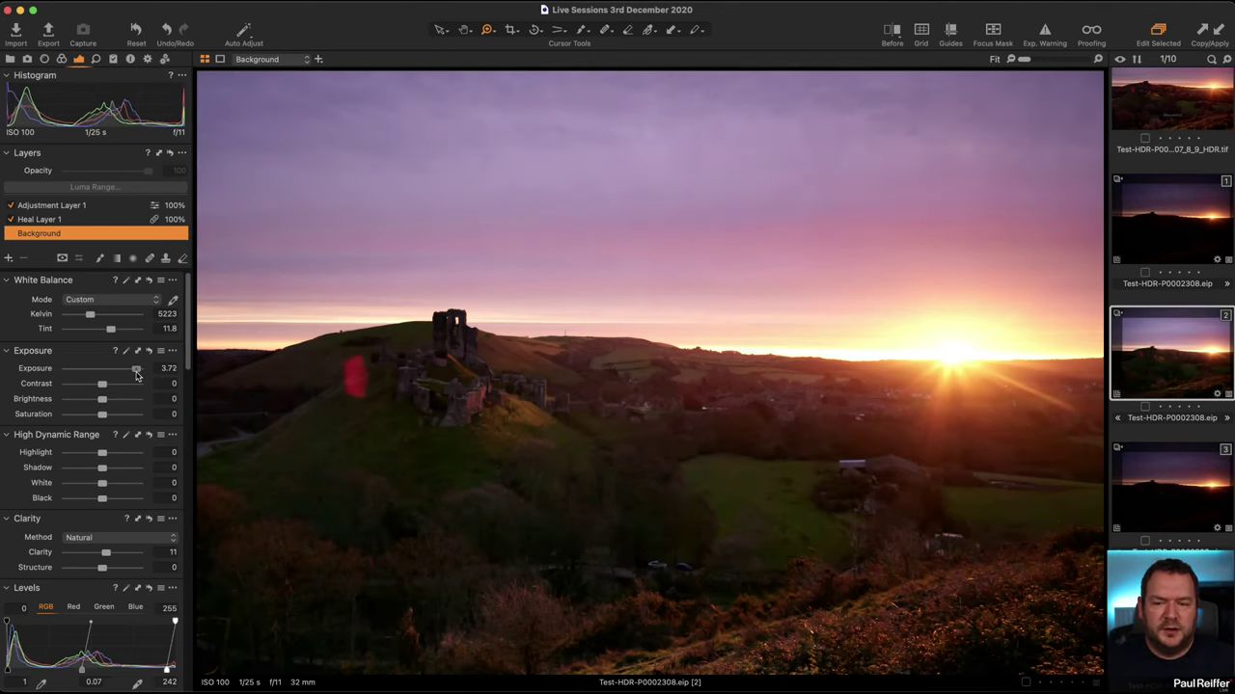
{"action": "left_click", "coordinate": [521, 390]}
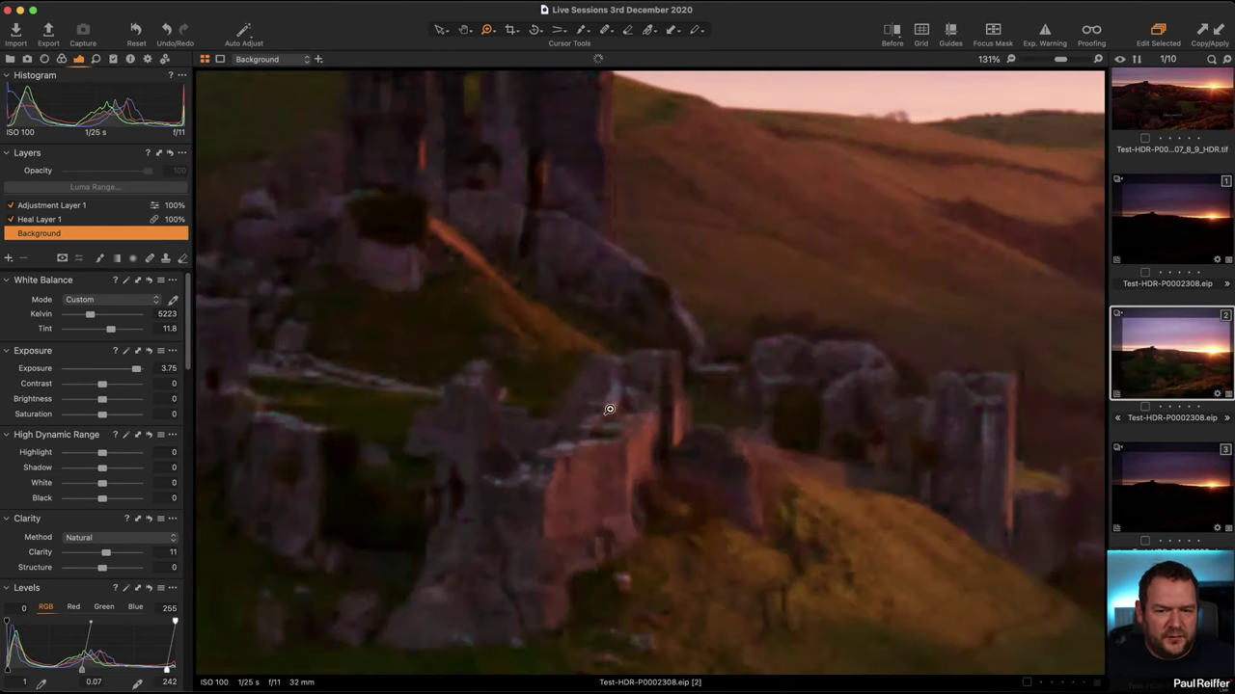
{"action": "left_click", "coordinate": [659, 410], "text": "alt"}
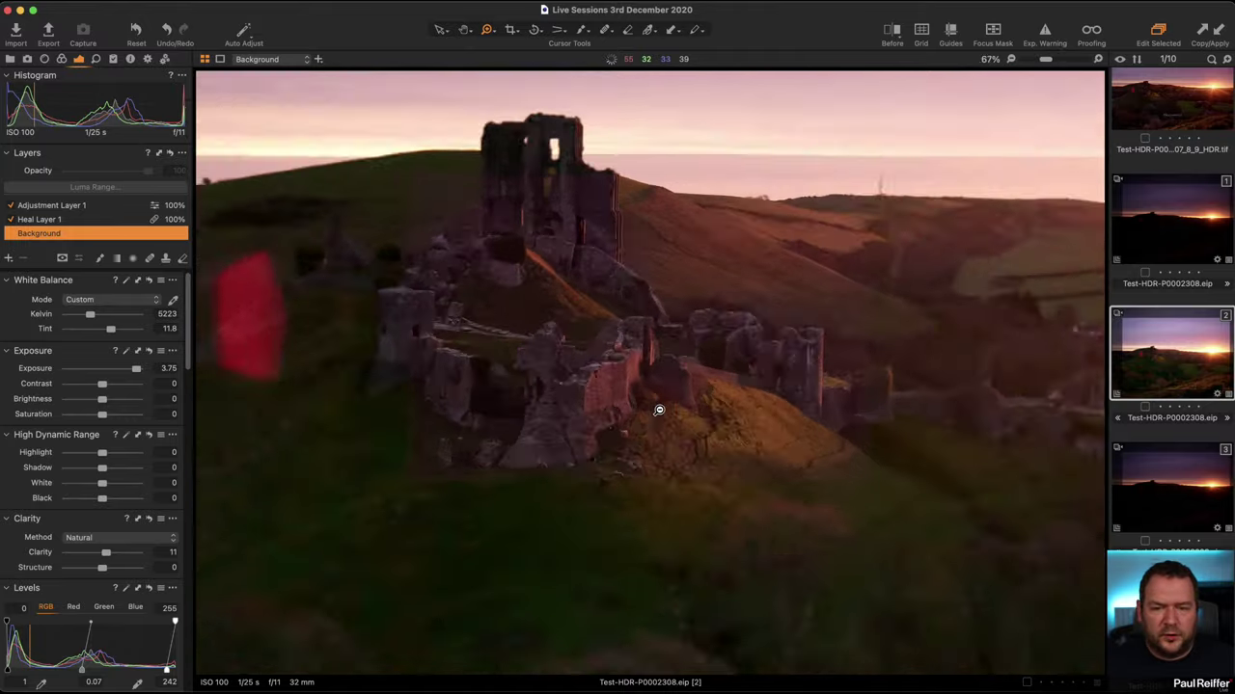
{"action": "left_click", "coordinate": [659, 410], "text": "alt"}
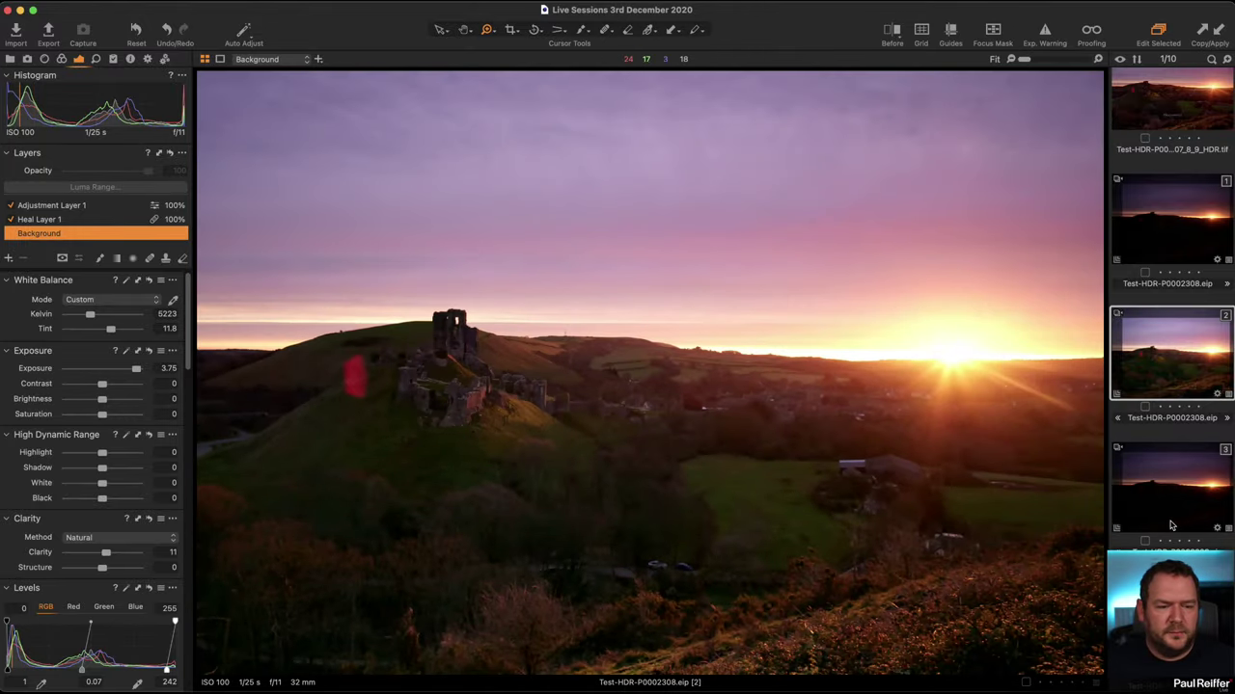
Step: Lower the Background layer's Exposure to -1.57 on variant 3 of Test-HDR-P0002308
{"action": "left_click", "coordinate": [1171, 524]}
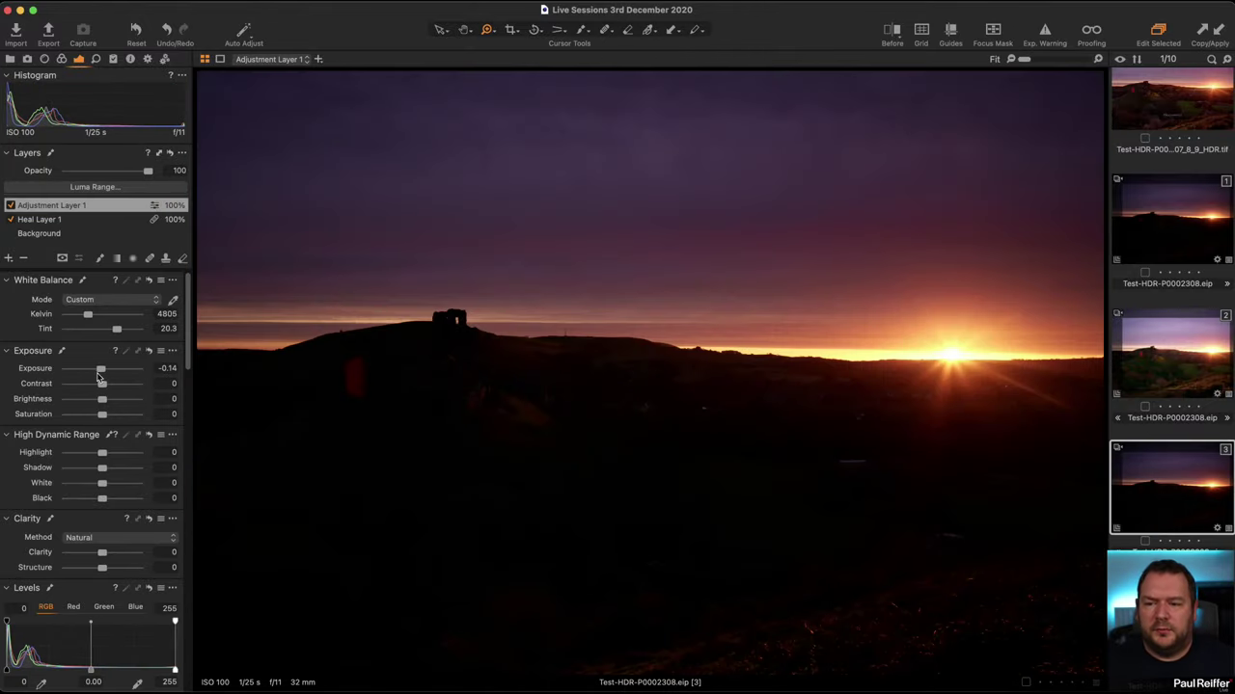
{"action": "left_click", "coordinate": [65, 233]}
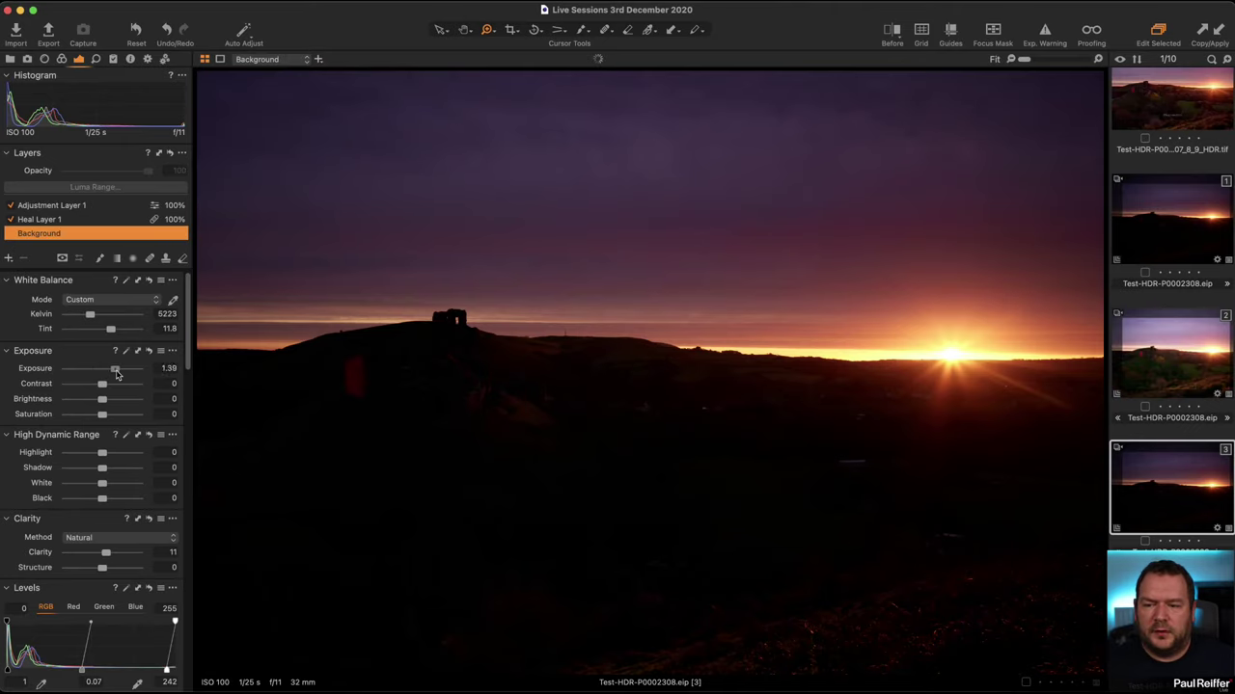
{"action": "left_click_drag", "start_coordinate": [116, 374], "coordinate": [88, 374]}
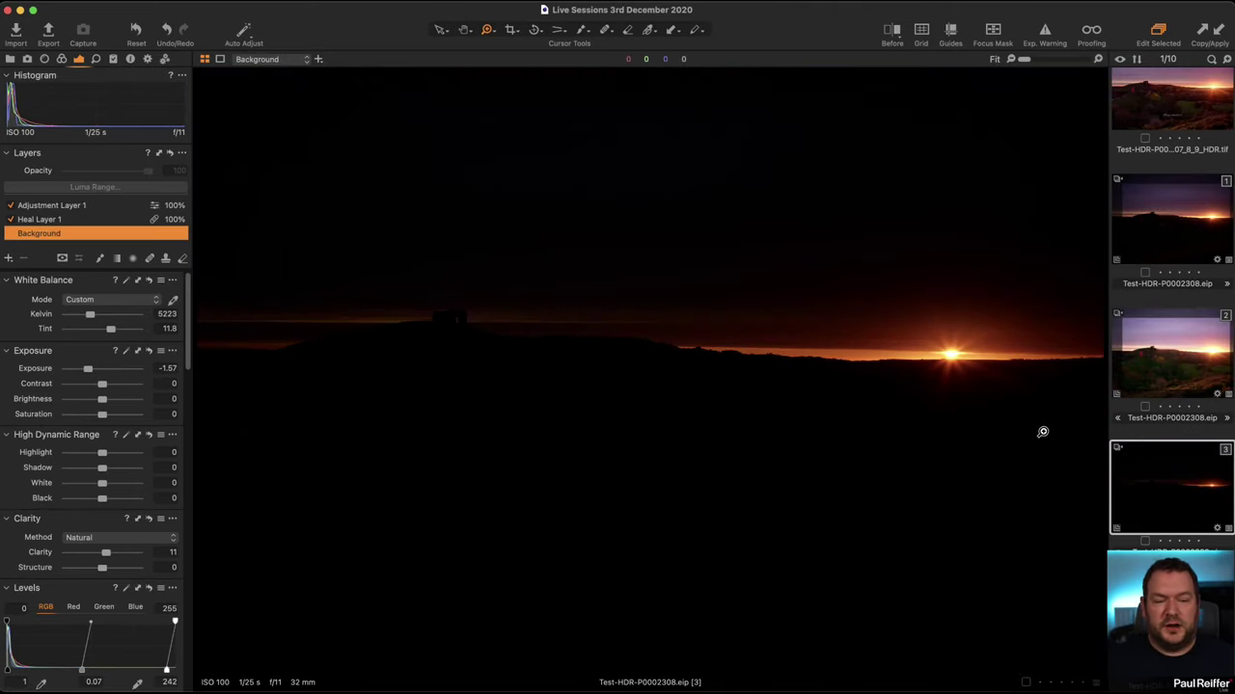
Step: Compare the three Test-HDR-P0002308 variants one by one and select them all to view them side by side
{"action": "left_click", "coordinate": [1167, 234]}
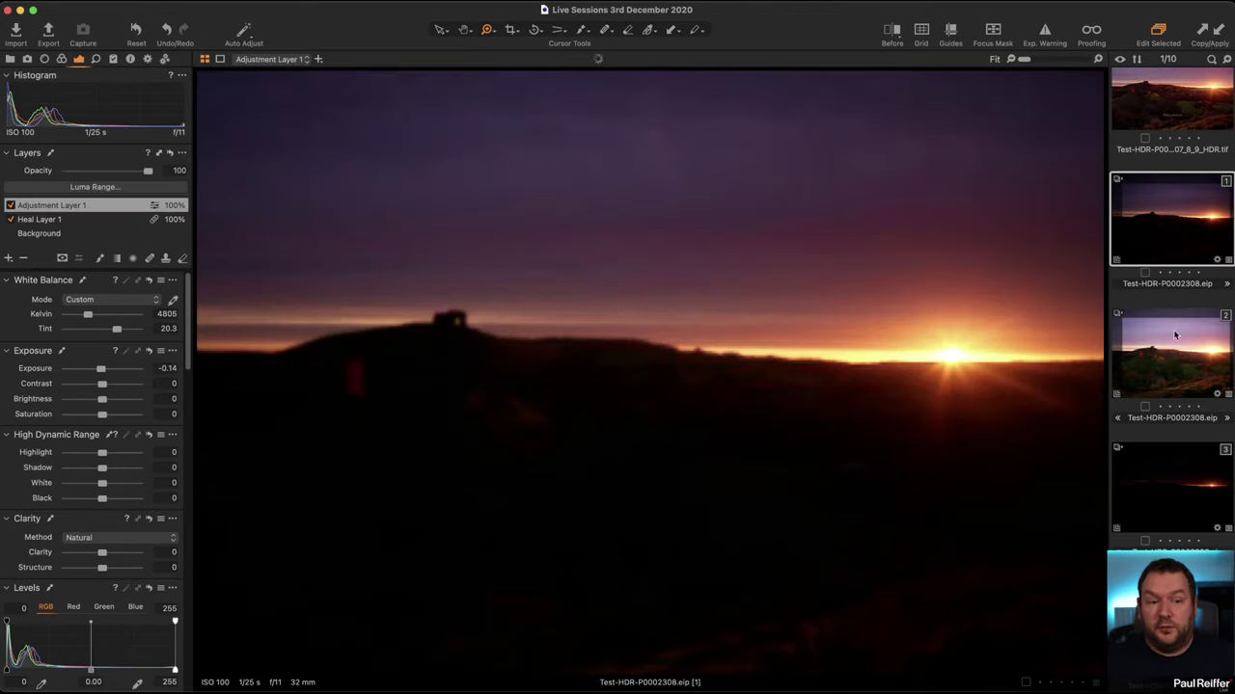
{"action": "left_click", "coordinate": [1175, 334]}
{"action": "left_click", "coordinate": [1186, 473]}
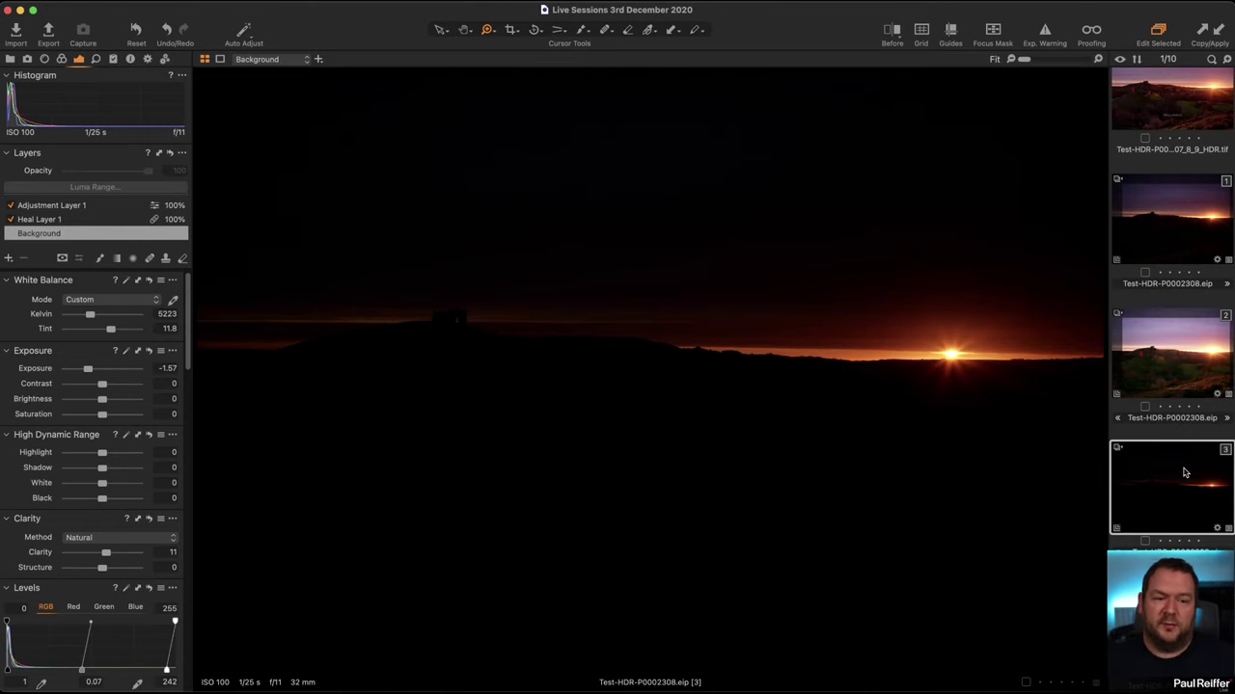
{"action": "left_click", "coordinate": [1164, 241], "text": "shift"}
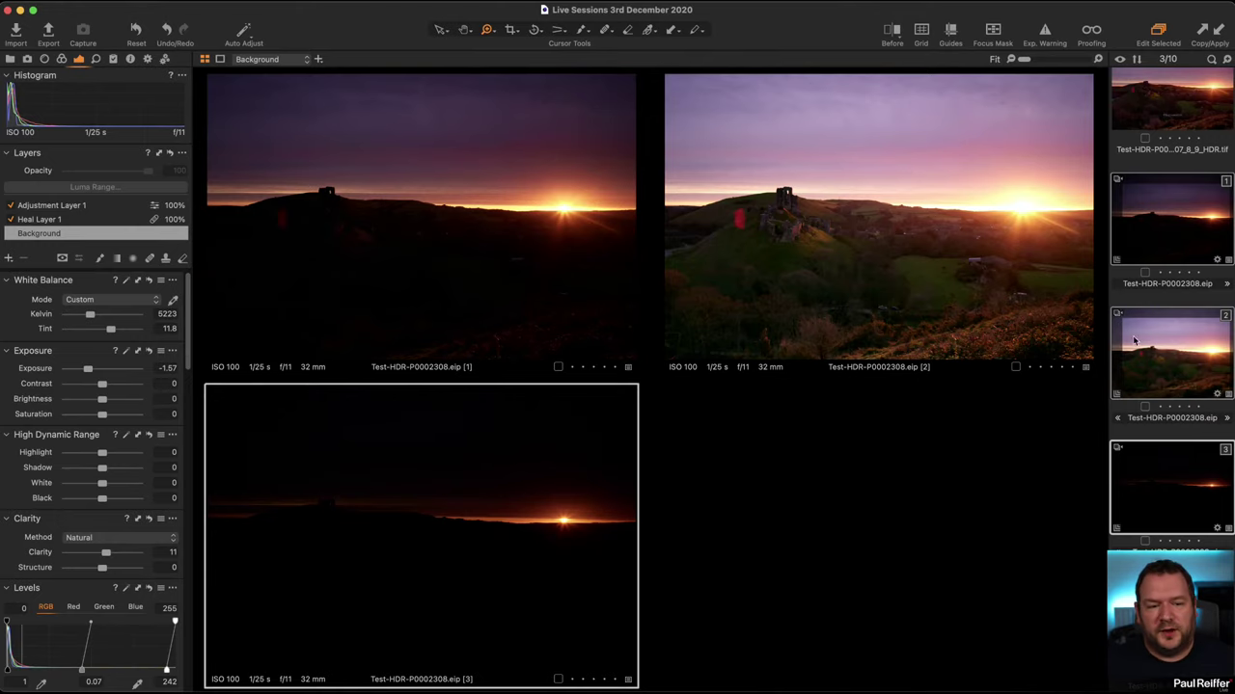
Step: Review the Merge to HDR with Photomatix Pro settings for the three variants without merging, and select the castle HDR TIFF
{"action": "left_click", "coordinate": [270, 6]}
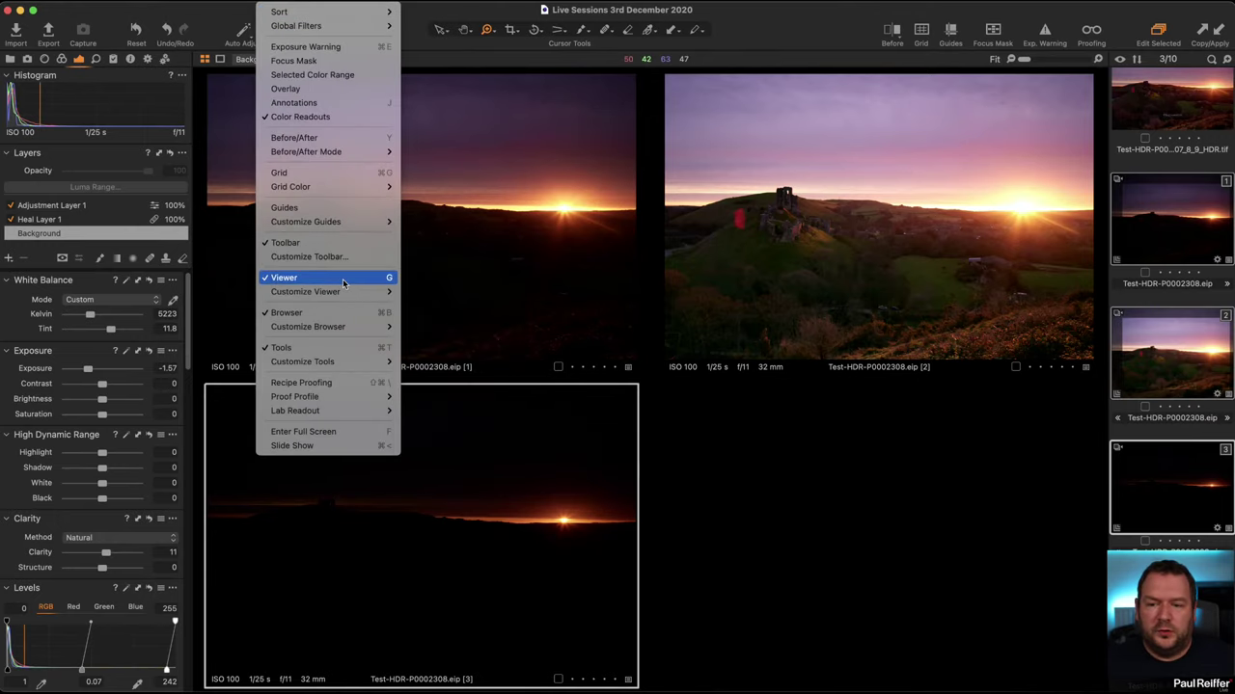
{"action": "left_click", "coordinate": [342, 279]}
{"action": "right_click", "coordinate": [672, 93]}
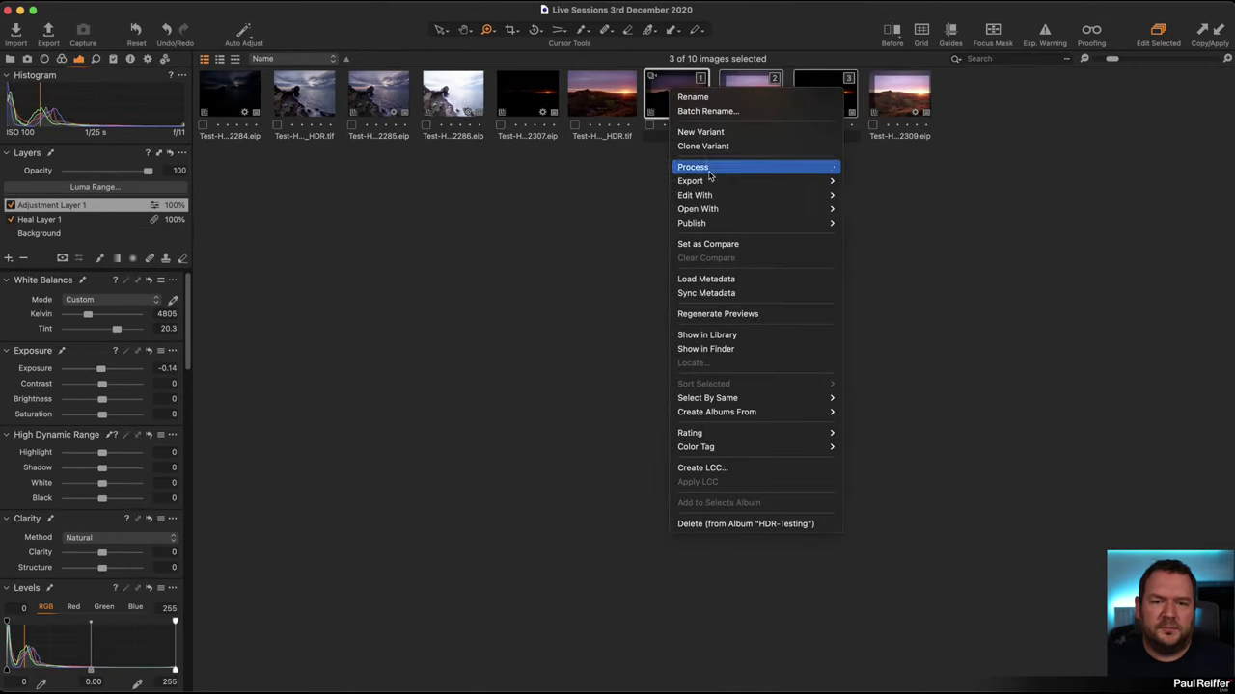
{"action": "mouse_move", "coordinate": [733, 195]}
{"action": "left_click", "coordinate": [955, 208]}
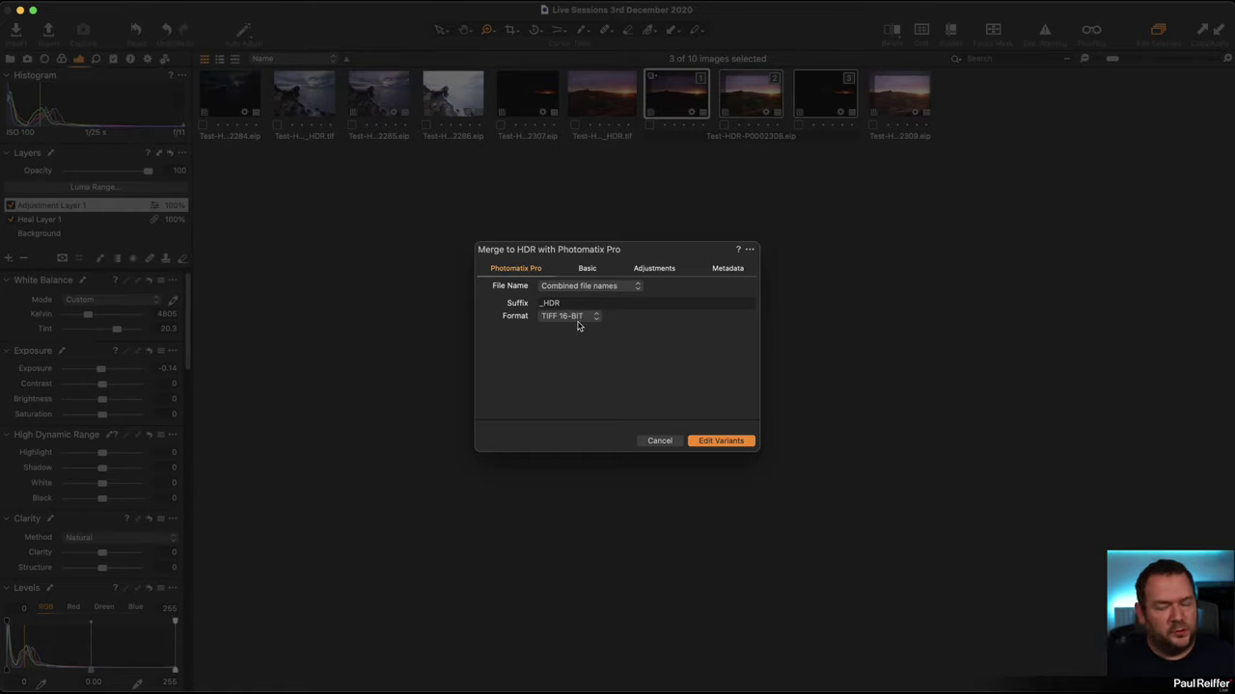
{"action": "left_click", "coordinate": [589, 270]}
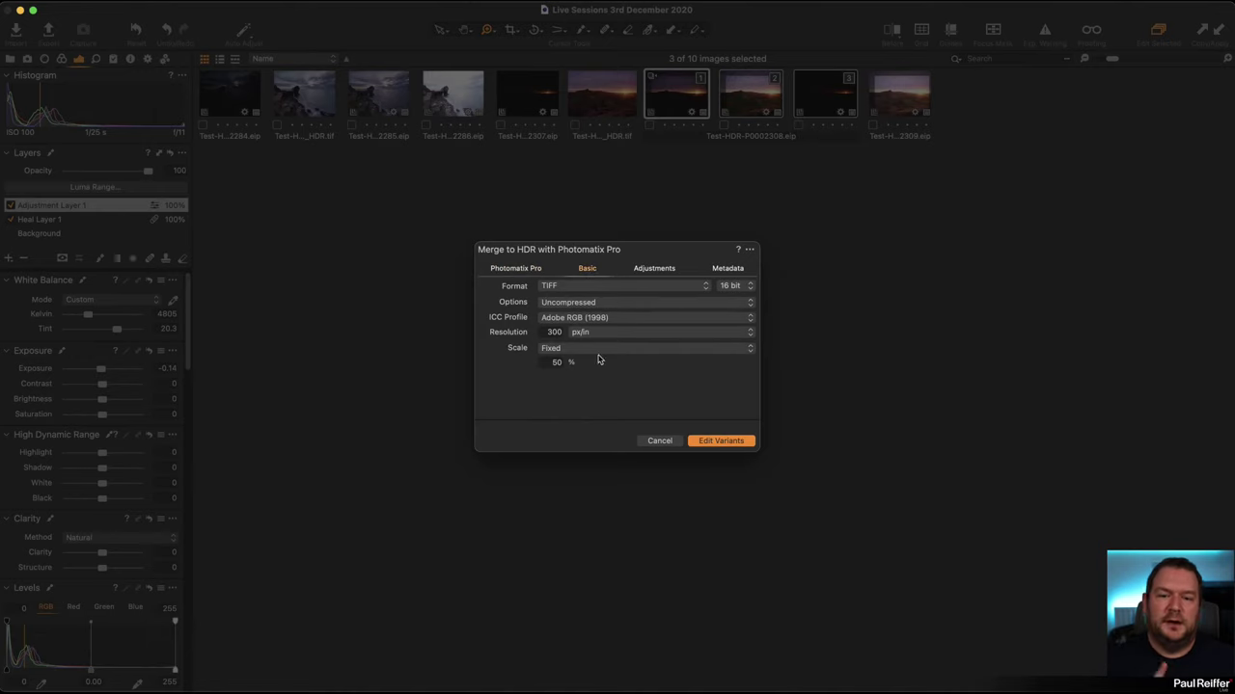
{"action": "left_click", "coordinate": [521, 268]}
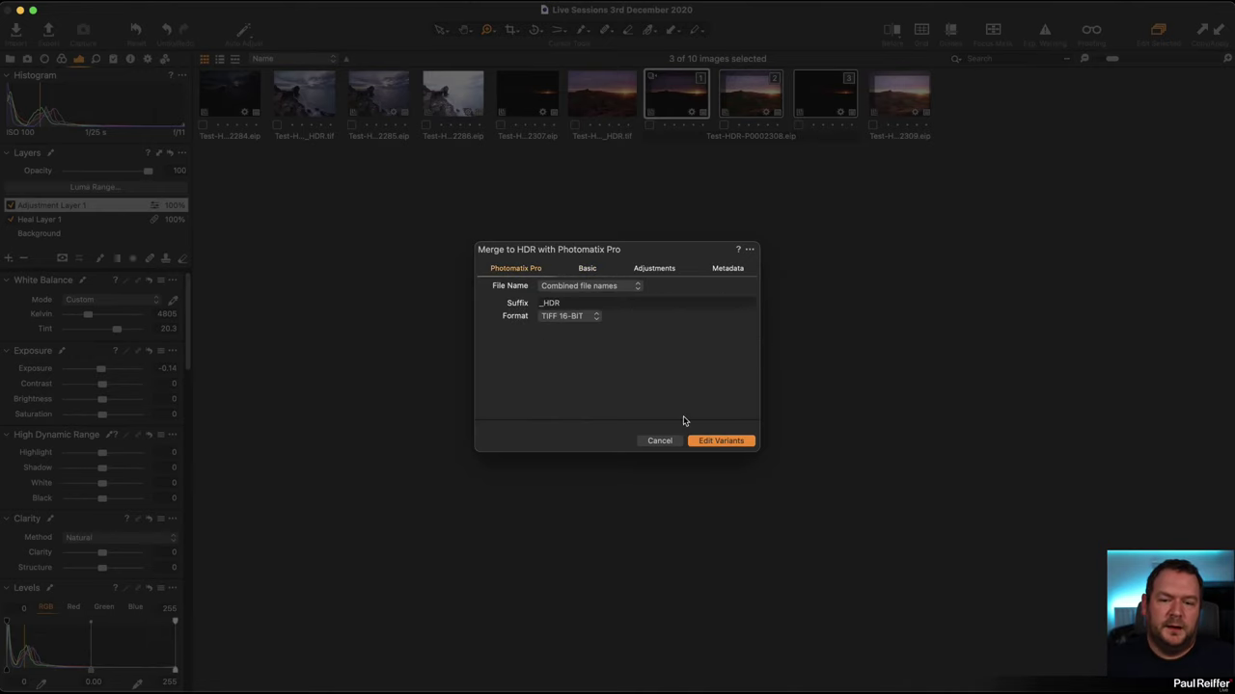
{"action": "left_click", "coordinate": [659, 440]}
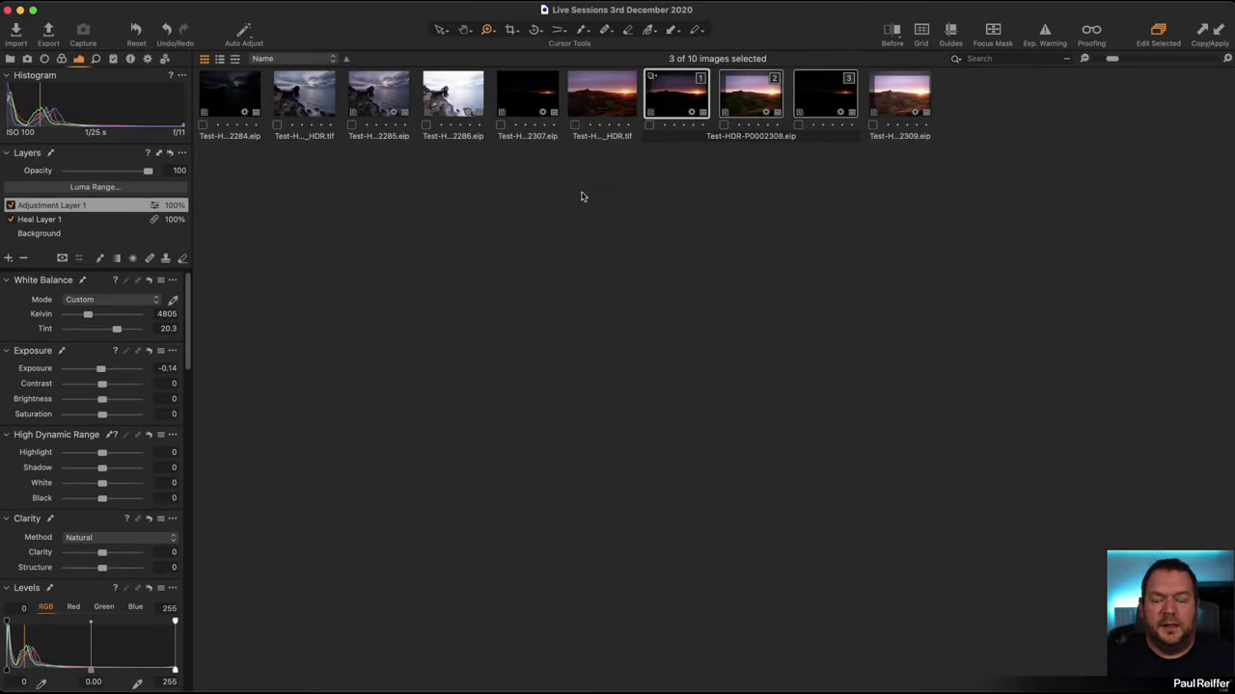
{"action": "left_click", "coordinate": [615, 110]}
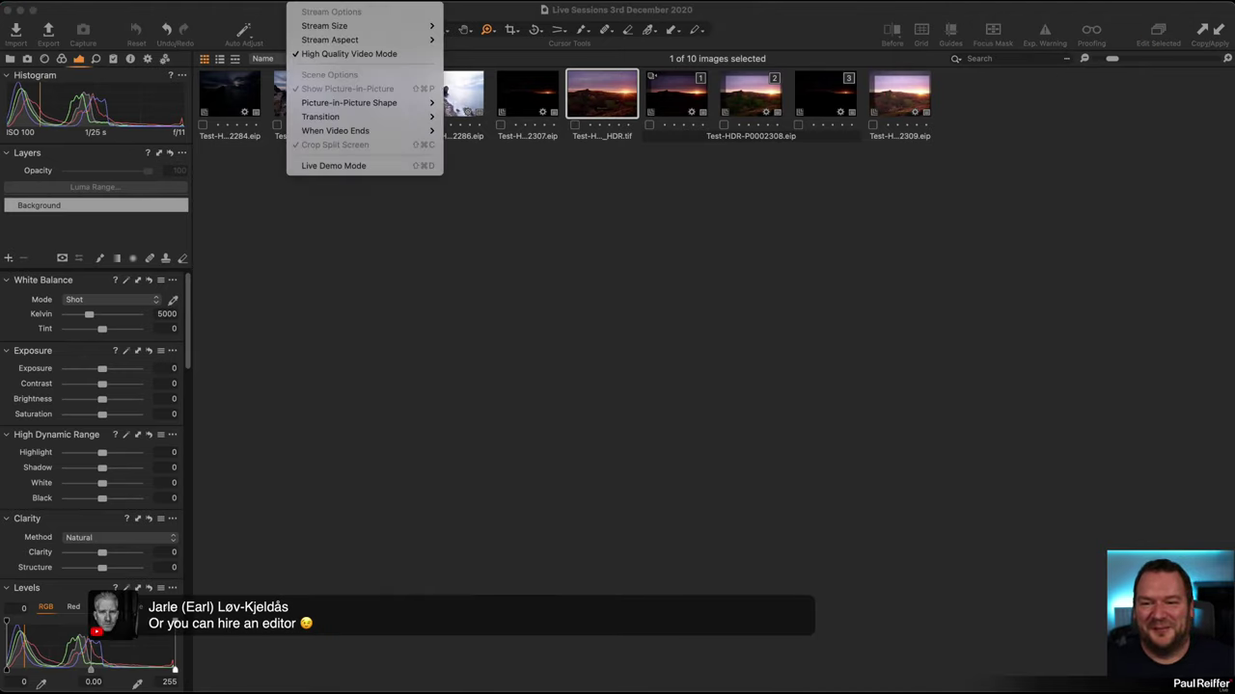
Step: Show the image viewer again alongside the thumbnail browser
{"action": "left_click", "coordinate": [350, 229]}
{"action": "left_click", "coordinate": [289, 2]}
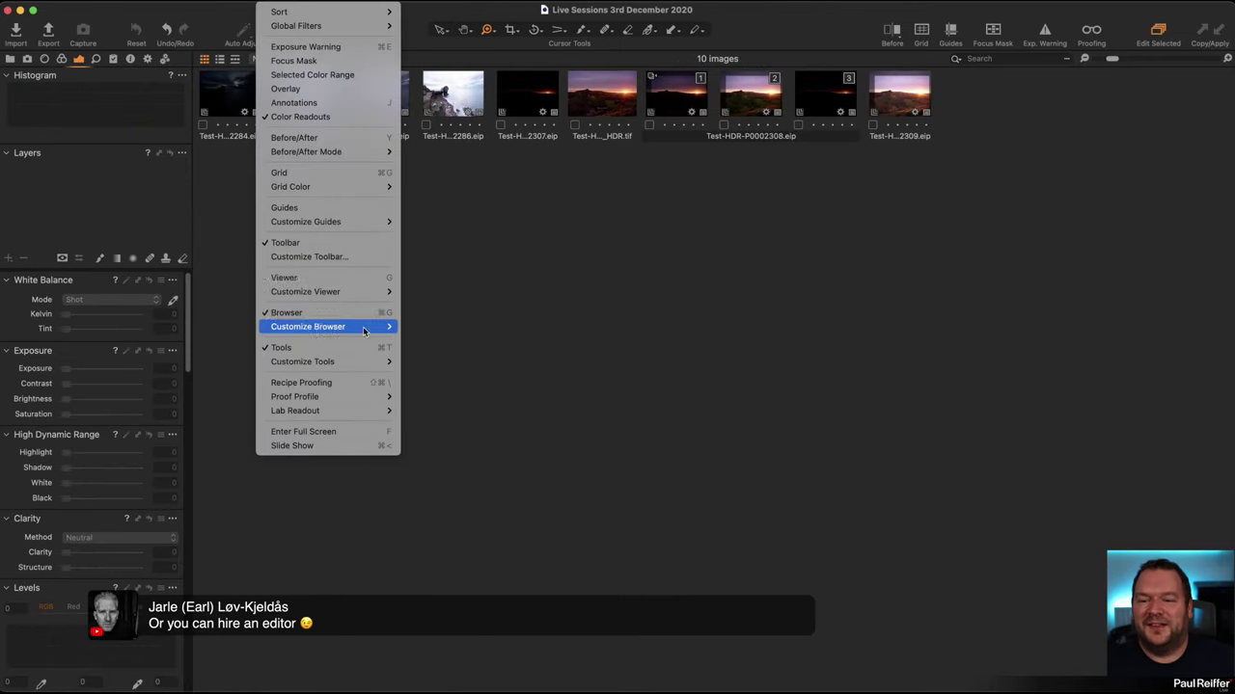
{"action": "left_click", "coordinate": [299, 278]}
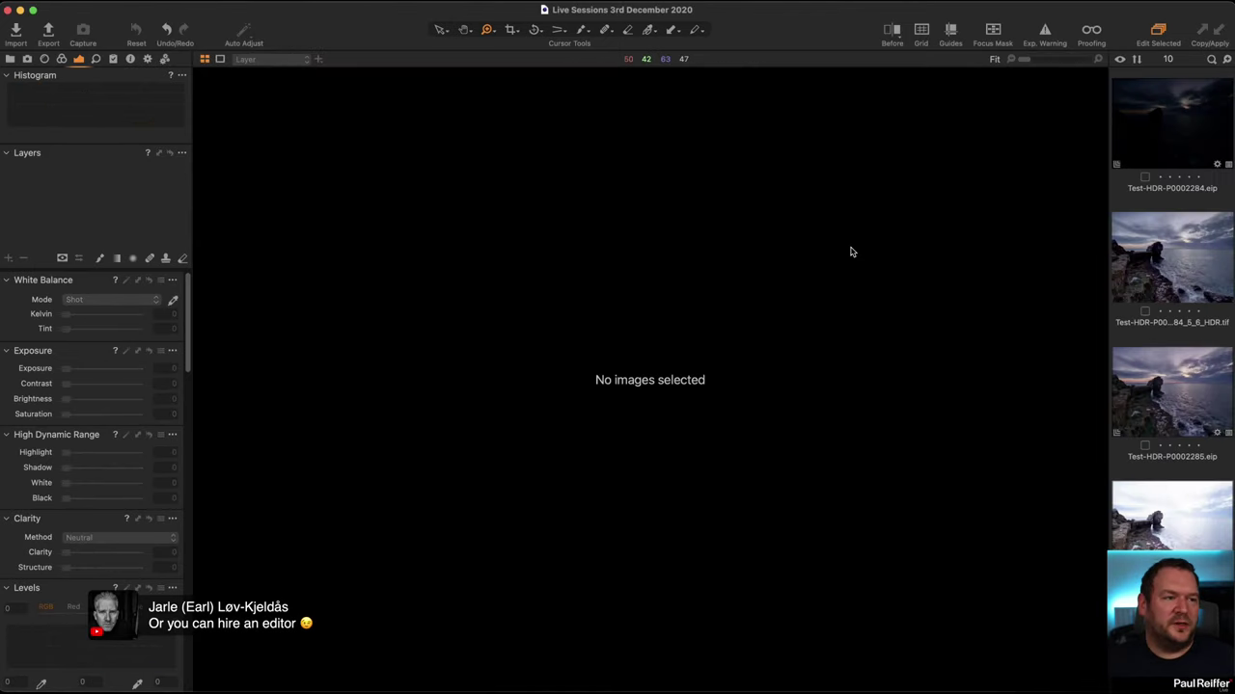
Step: View the Corfe-Castle-Sunrise and Test-HDR castle TIFFs in the HDR-Alt collection, and open the collection with the harbour sunset DNGs
{"action": "left_click", "coordinate": [10, 60]}
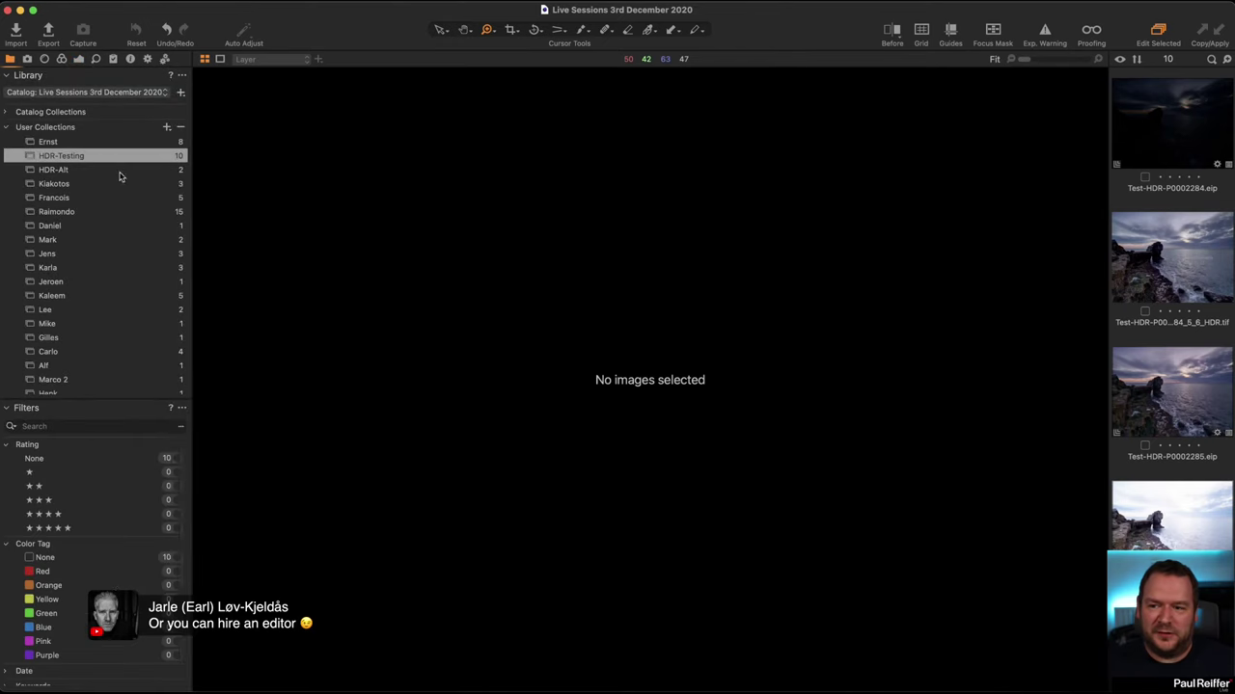
{"action": "left_click", "coordinate": [172, 142]}
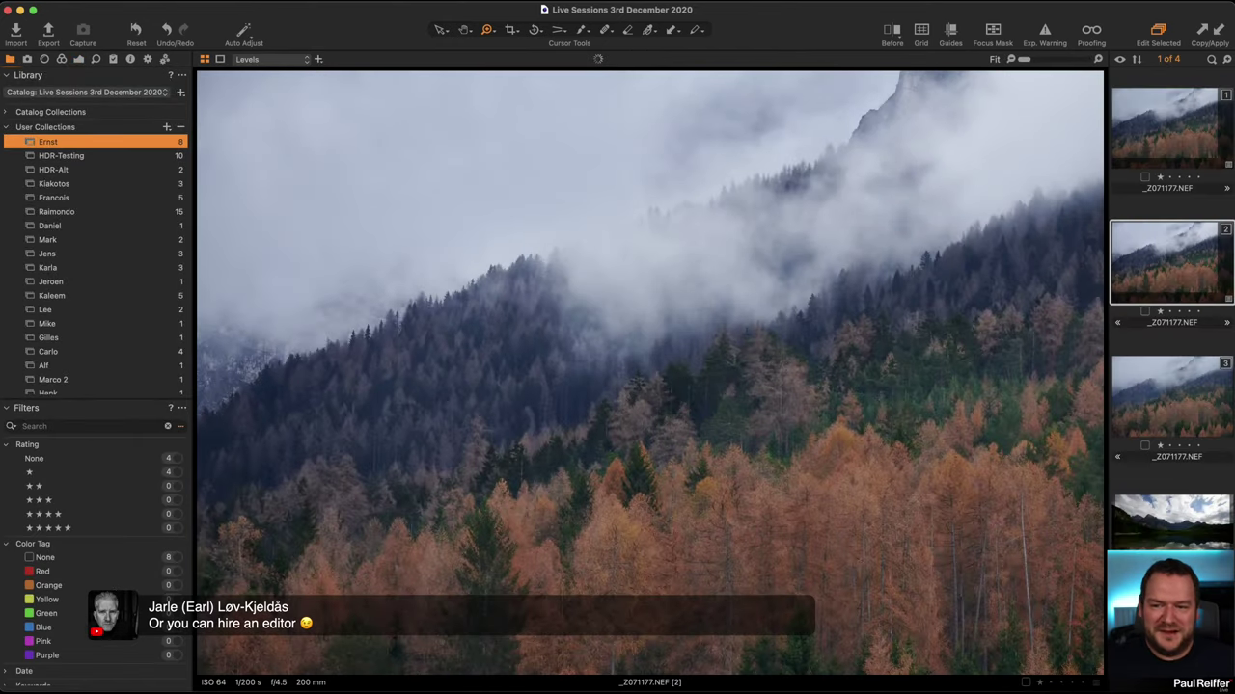
{"action": "left_click", "coordinate": [46, 172]}
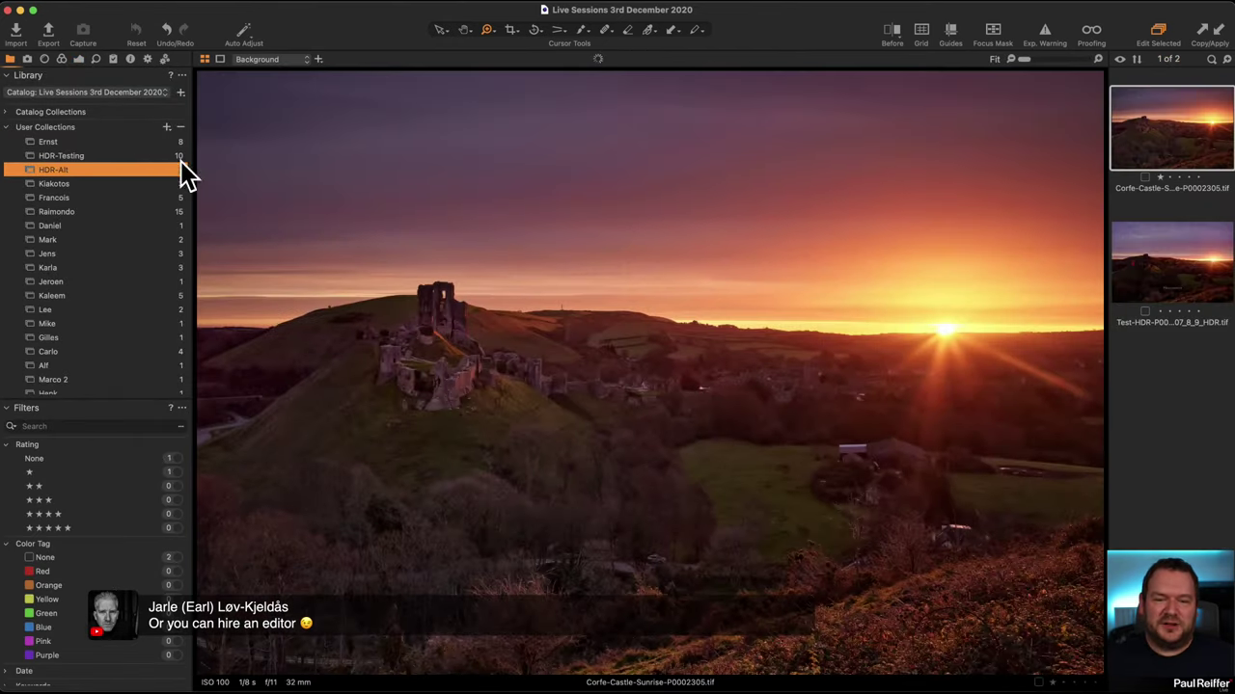
{"action": "left_click", "coordinate": [1182, 240]}
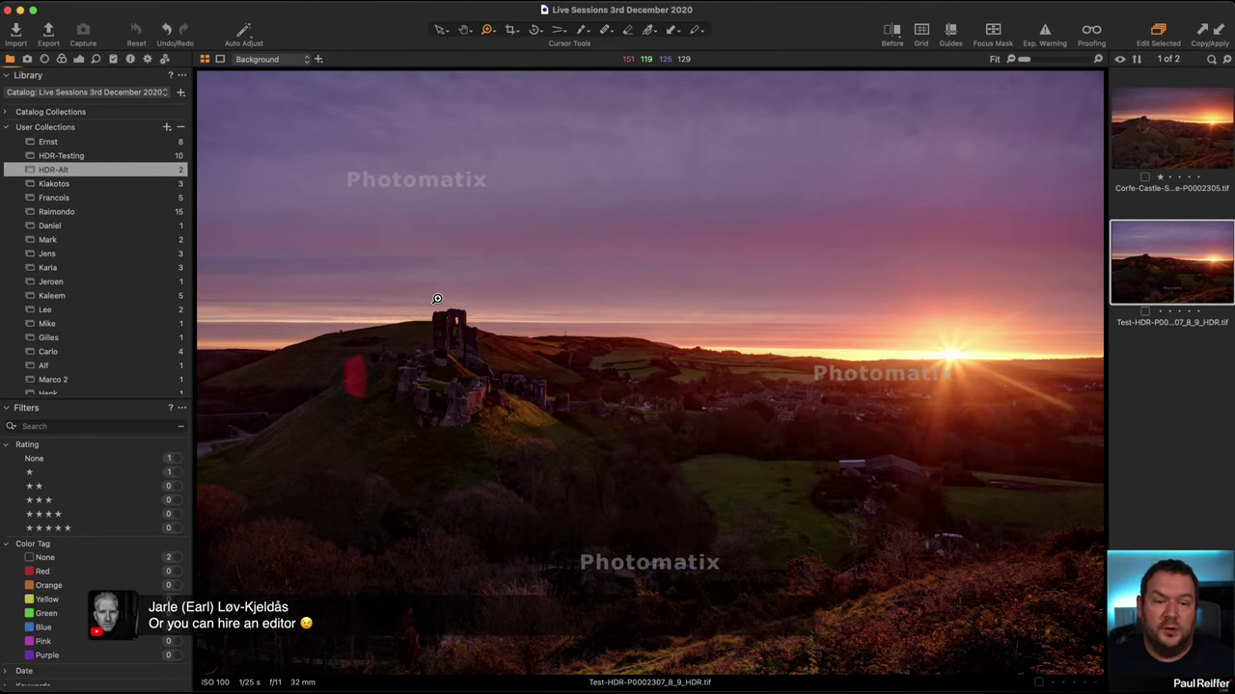
{"action": "left_click", "coordinate": [72, 185]}
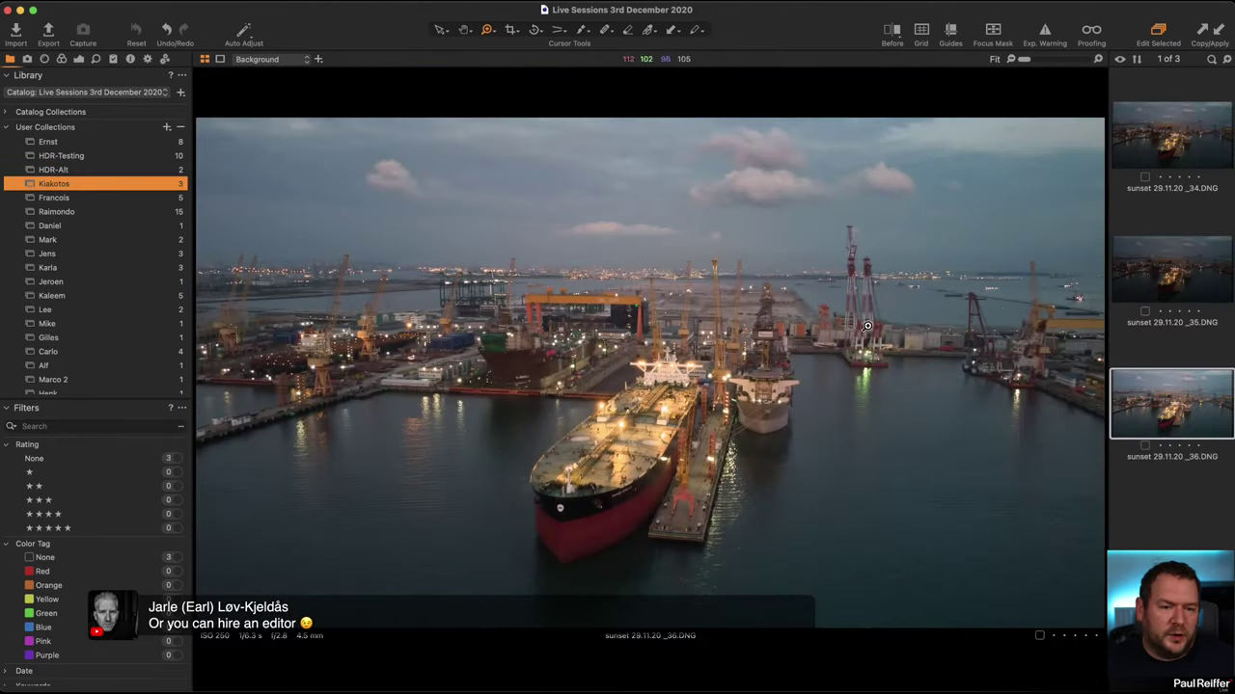